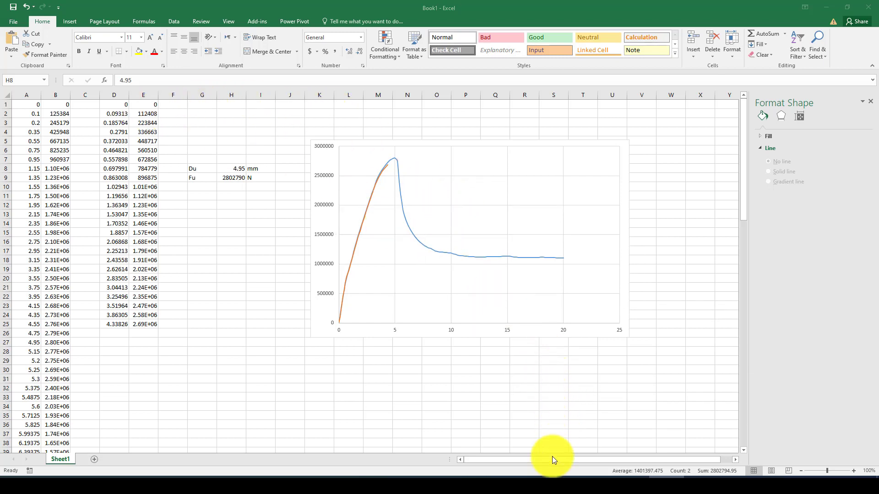
Step: Switch to Abaqus/CAE and examine the FD and FD1 force-displacement curves across their range
mouse_move(526, 476)
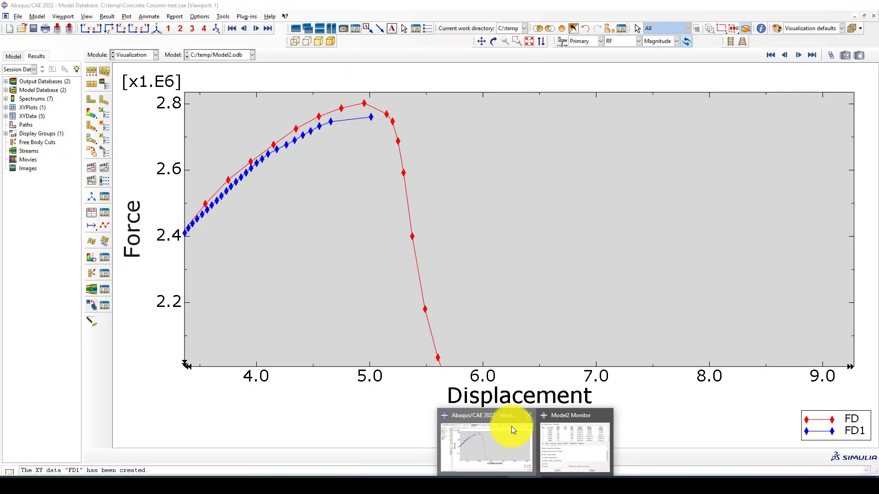
click(512, 427)
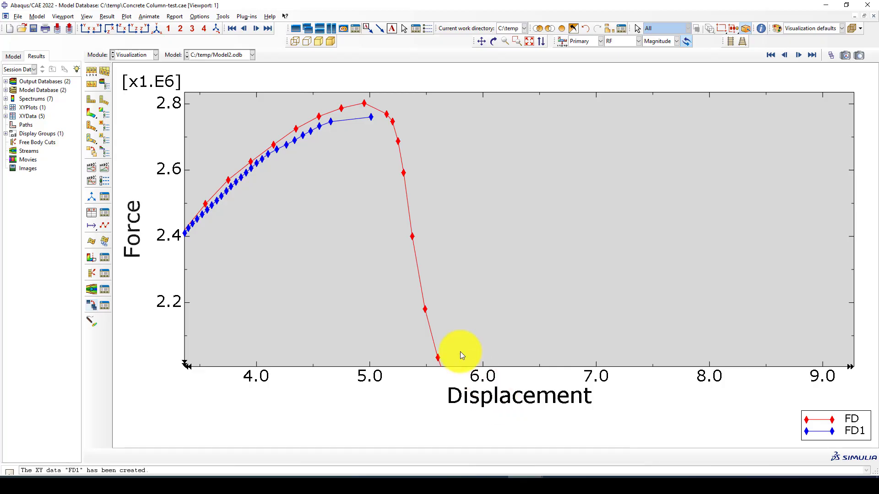
scroll(388, 231, down, 6)
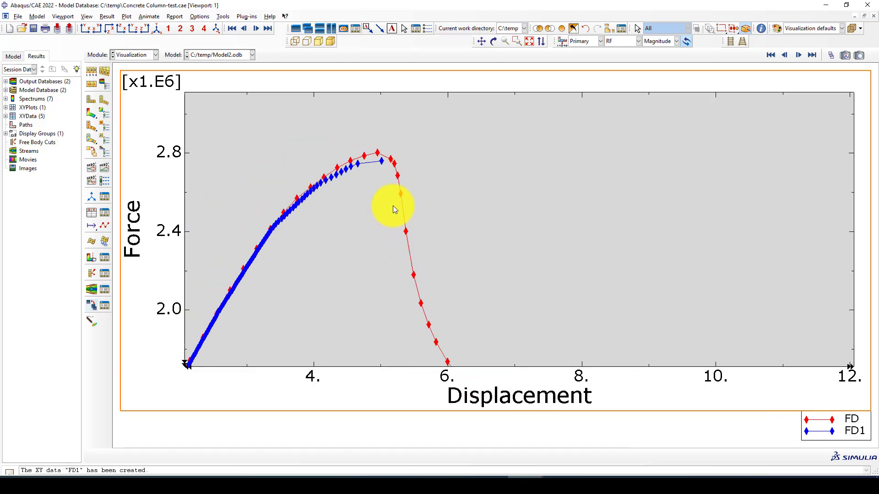
scroll(337, 276, down, 2)
scroll(303, 272, up, 3)
scroll(288, 232, down, 1)
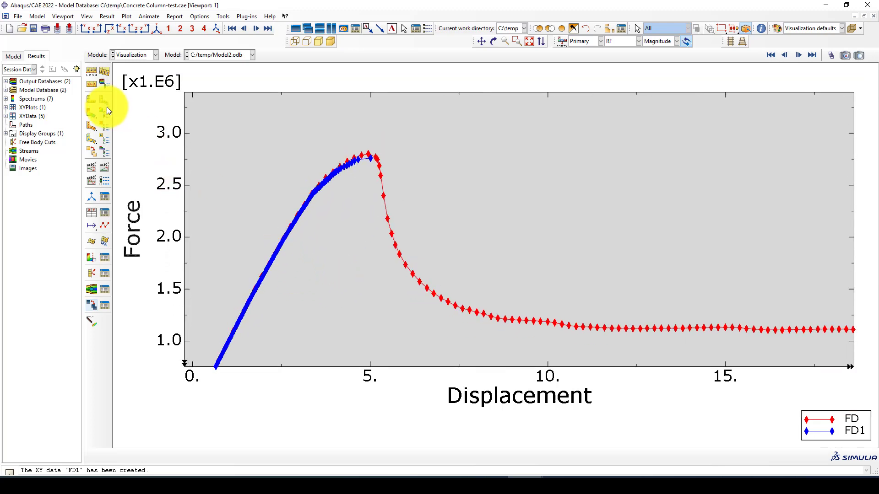
Step: Show the column's deformed contour plot, and open the Assembly module to view the Model-2 column
click(92, 114)
scroll(290, 187, down, 1)
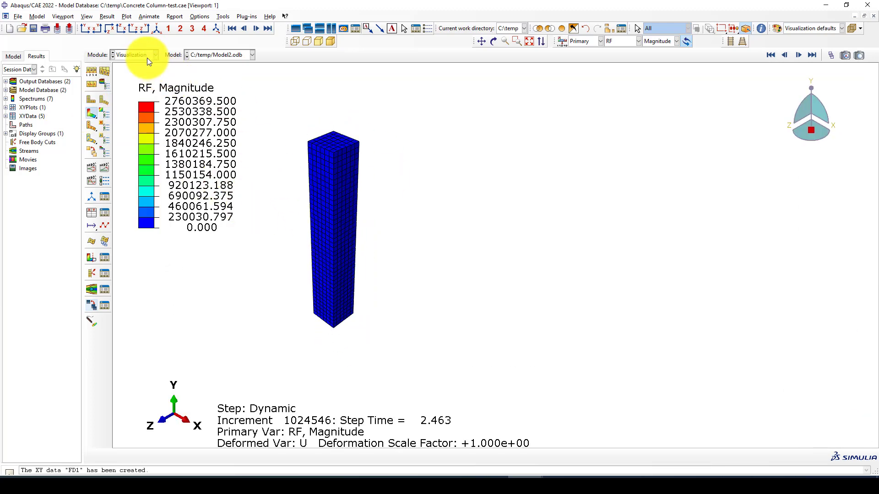
click(145, 57)
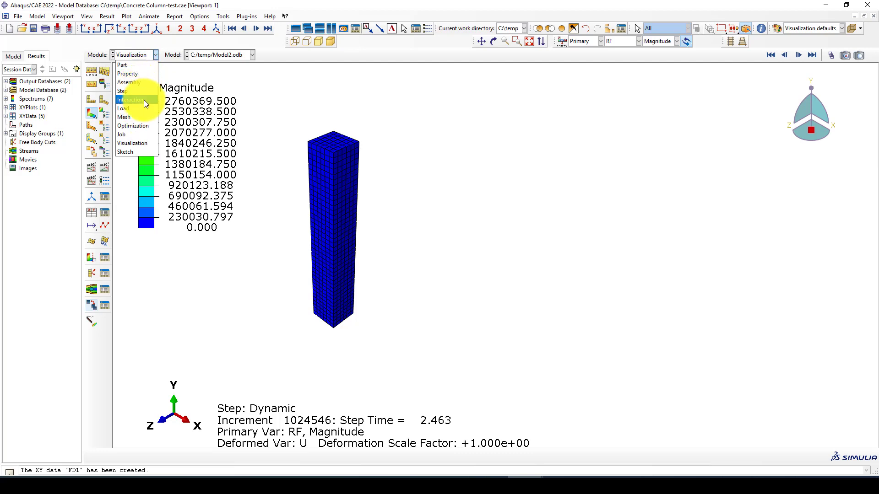
click(136, 83)
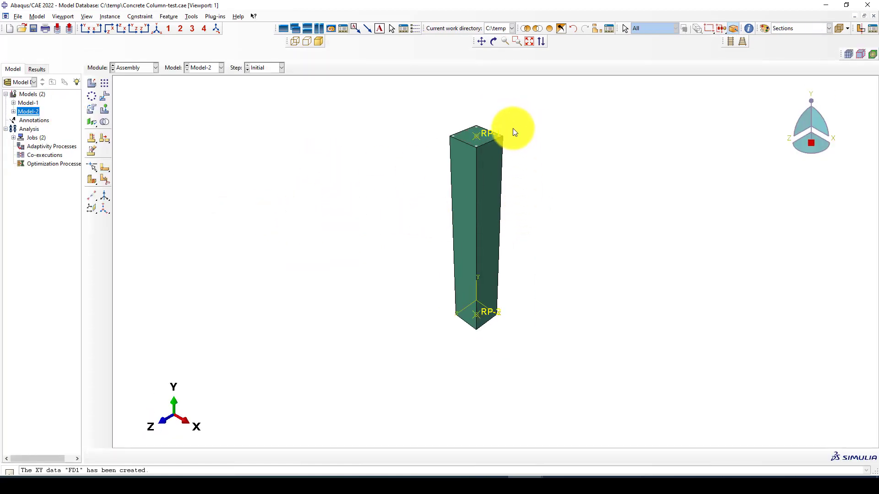
scroll(503, 140, up, 2)
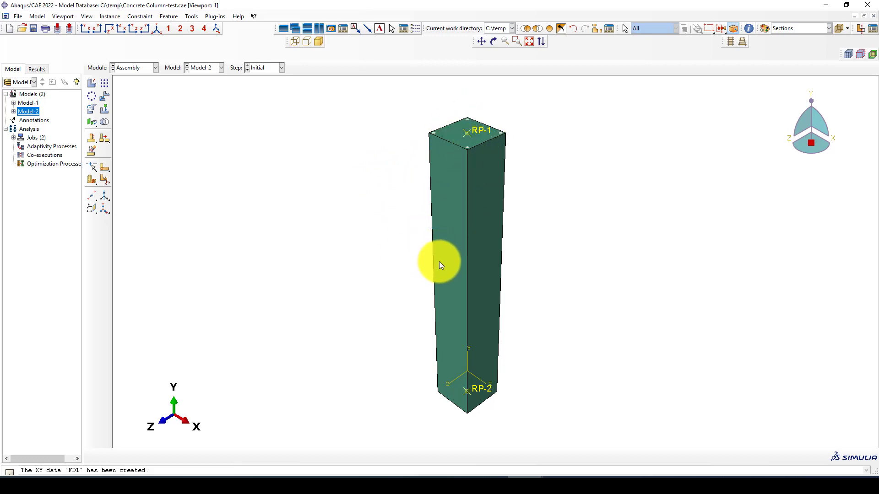
Step: Look at the list of analysis jobs, and display the DAMAGET contours in the Visualization module
click(149, 66)
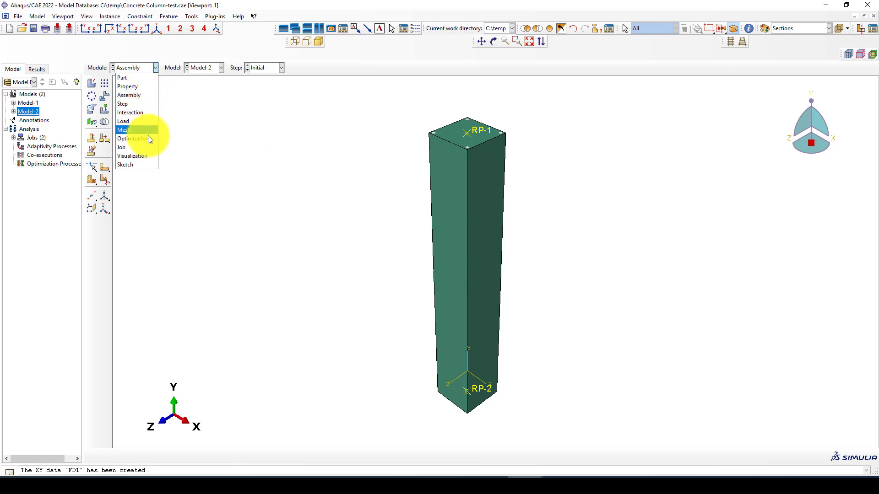
click(148, 146)
click(128, 68)
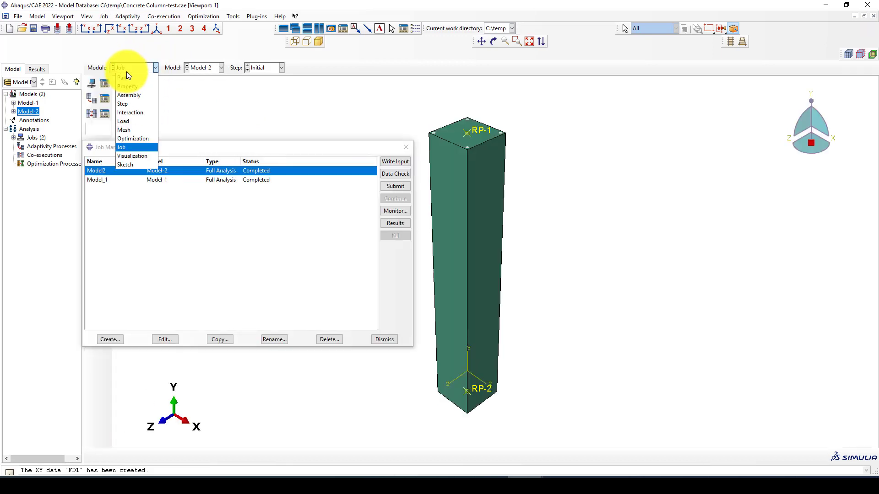
click(134, 156)
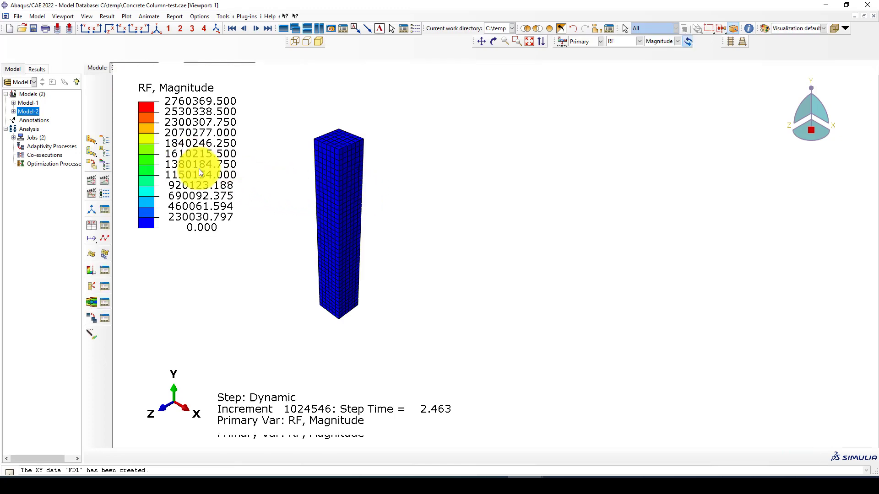
click(622, 41)
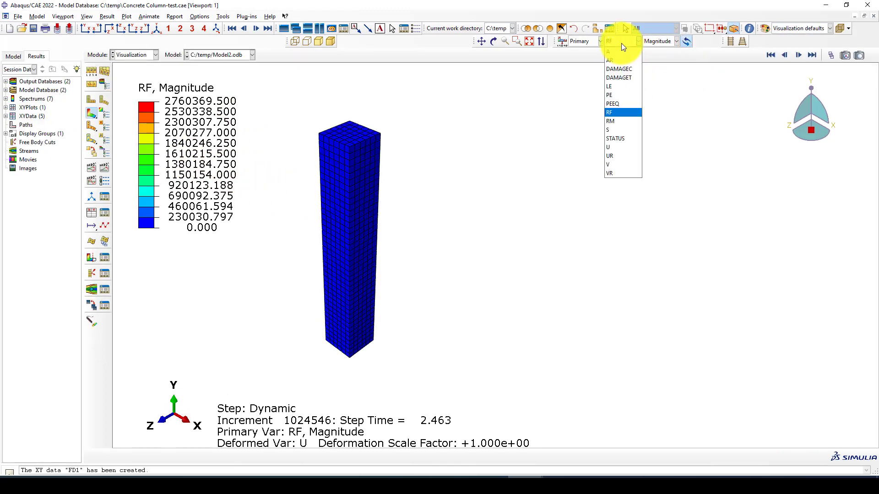
click(622, 76)
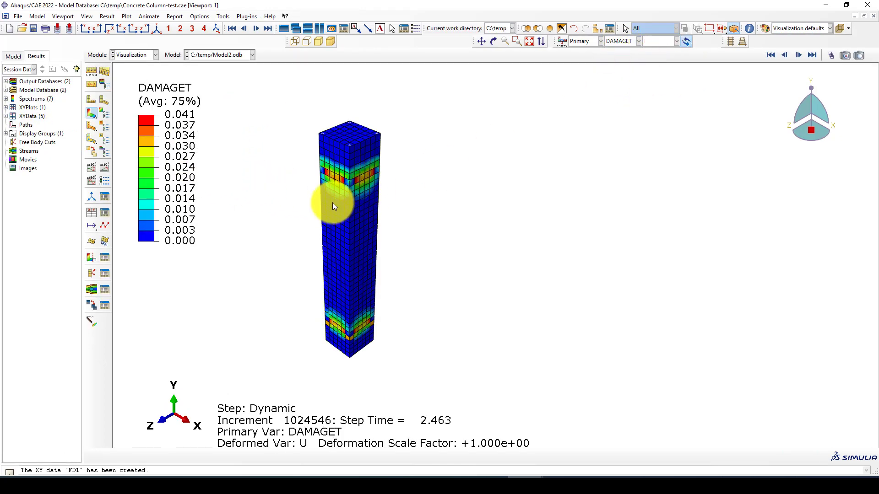
scroll(332, 202, up, 1)
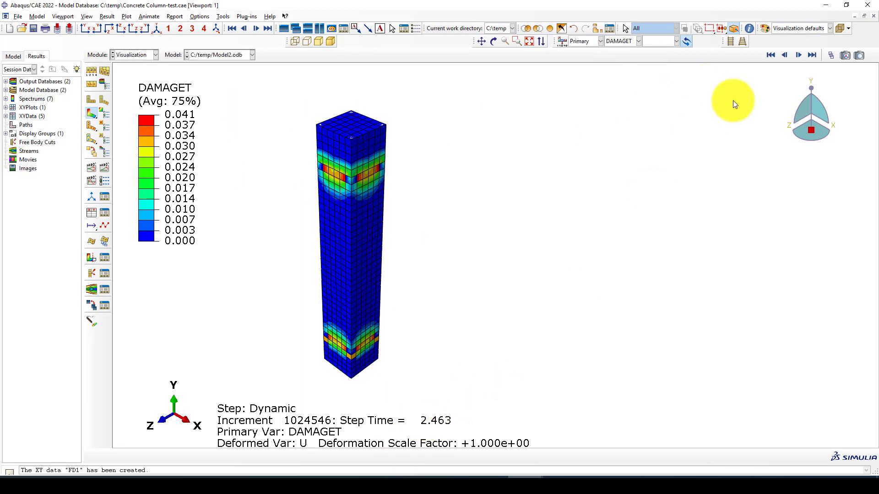
Step: Go to the last frame of the results and examine the tensile damage in the failed column
click(812, 55)
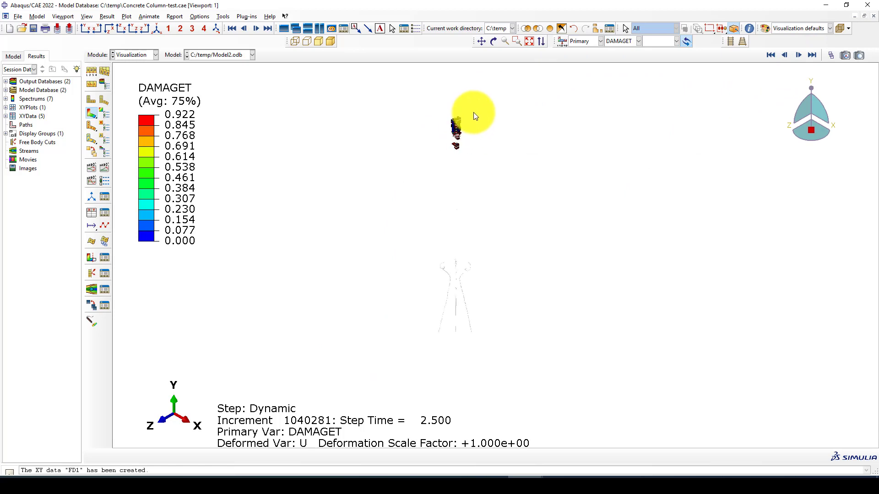
scroll(453, 135, up, 4)
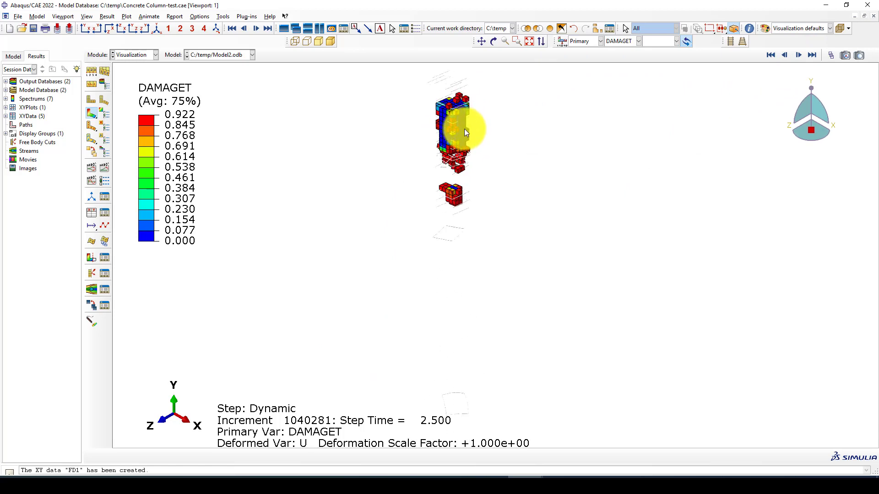
scroll(465, 129, up, 1)
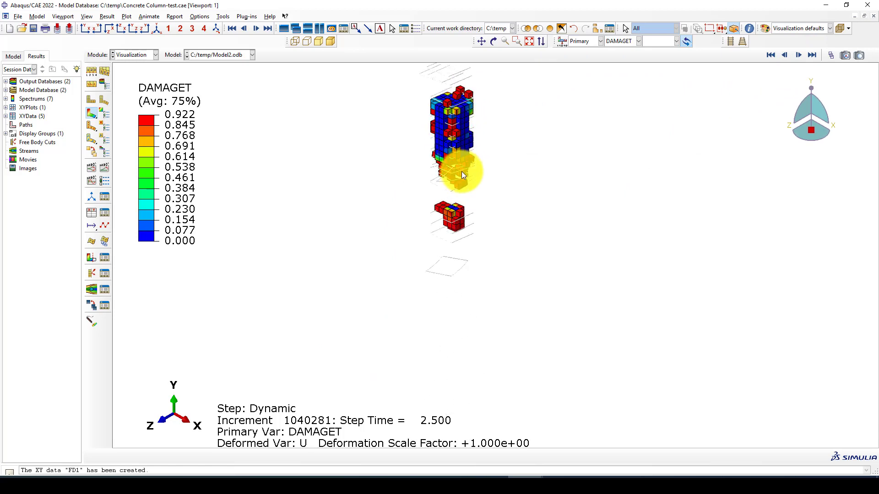
scroll(461, 173, up, 1)
scroll(458, 117, up, 1)
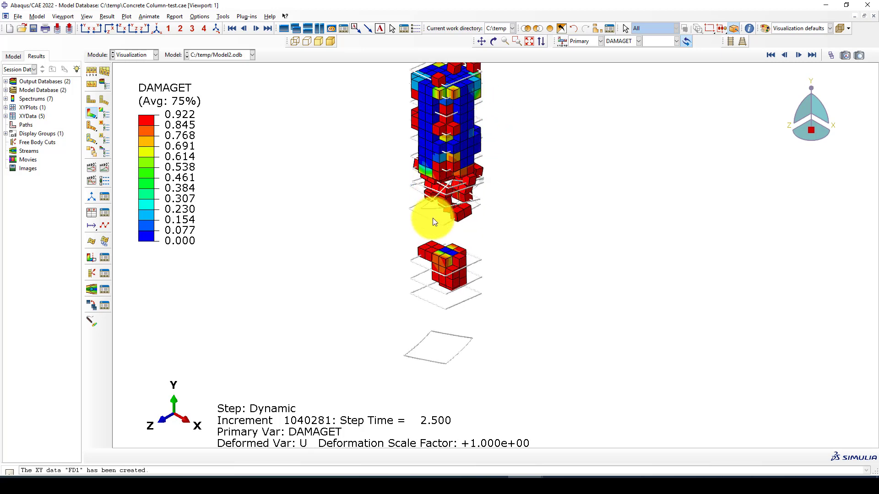
scroll(444, 216, down, 1)
scroll(426, 222, down, 1)
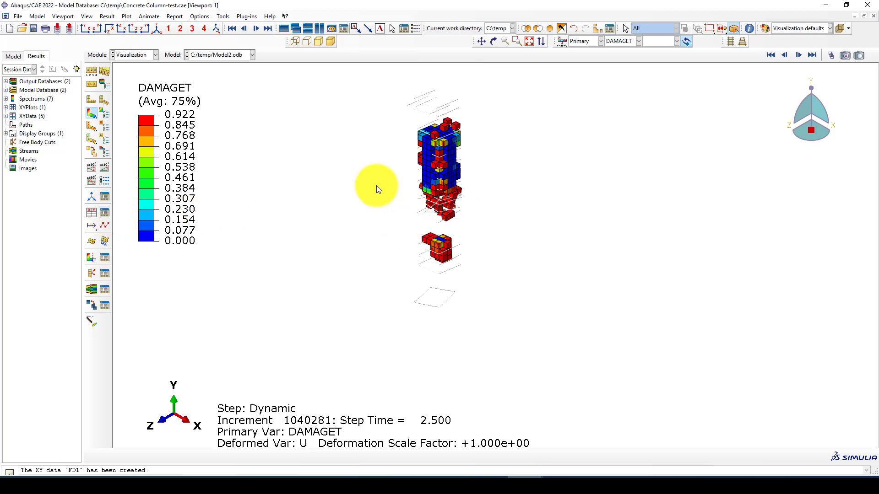
Step: Change the contoured output variable to displacement U for the last frame
click(662, 41)
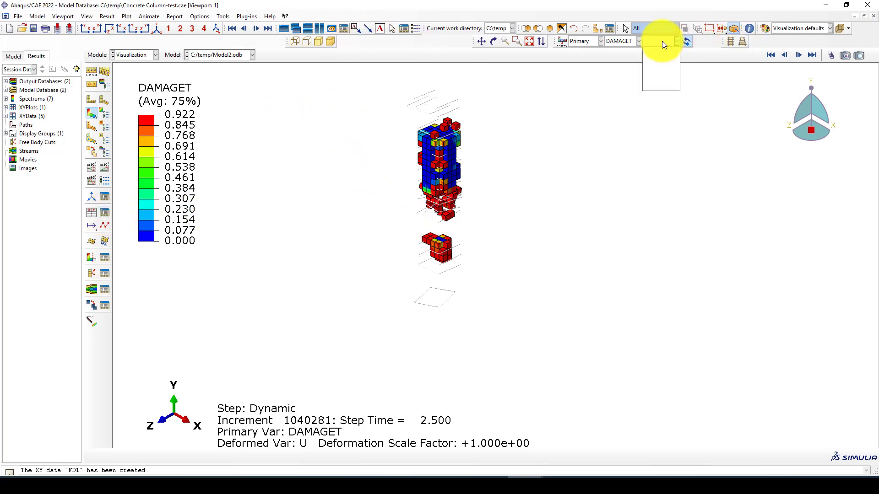
click(628, 41)
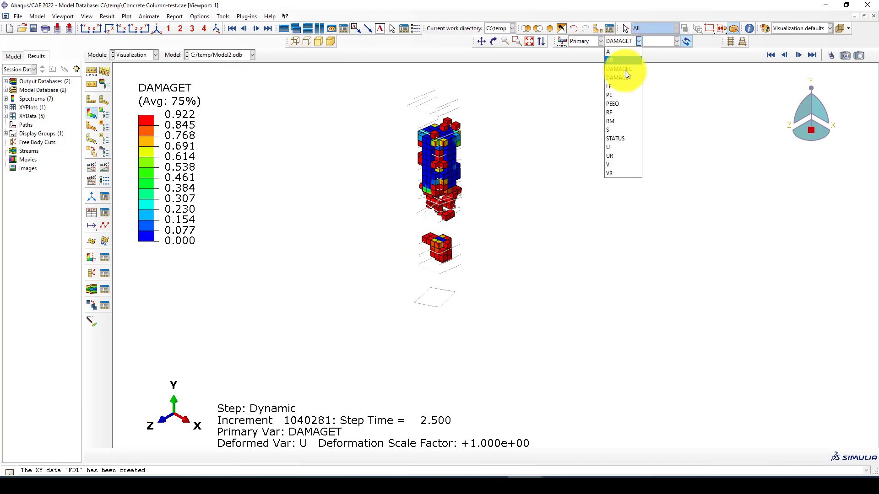
click(611, 148)
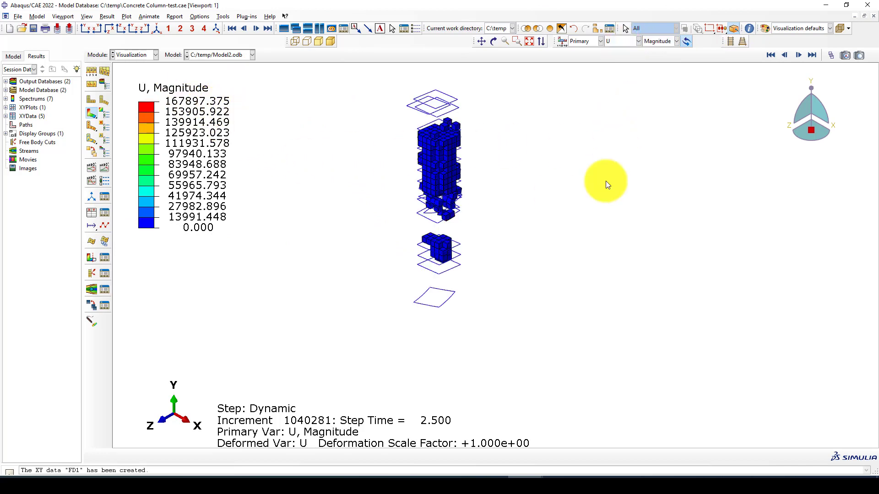
Step: Step the results back to the frame at step time 2.463 and examine the whole column's displacement contours
click(784, 55)
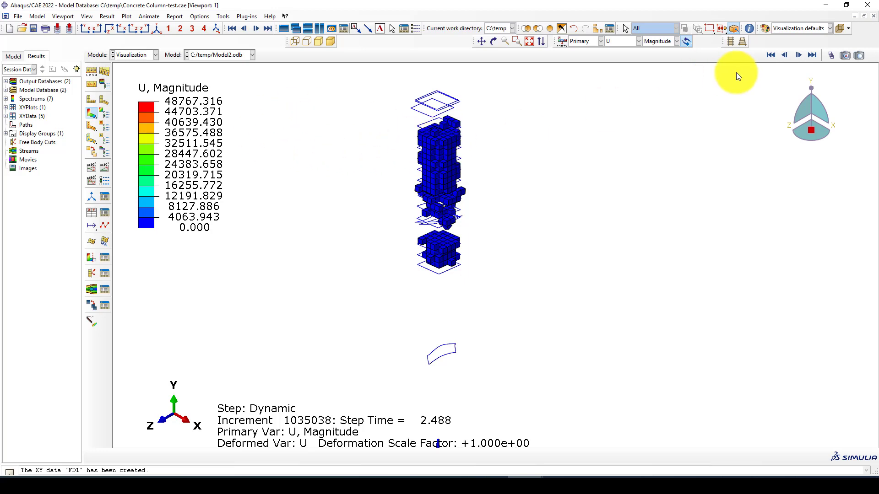
click(786, 56)
click(786, 55)
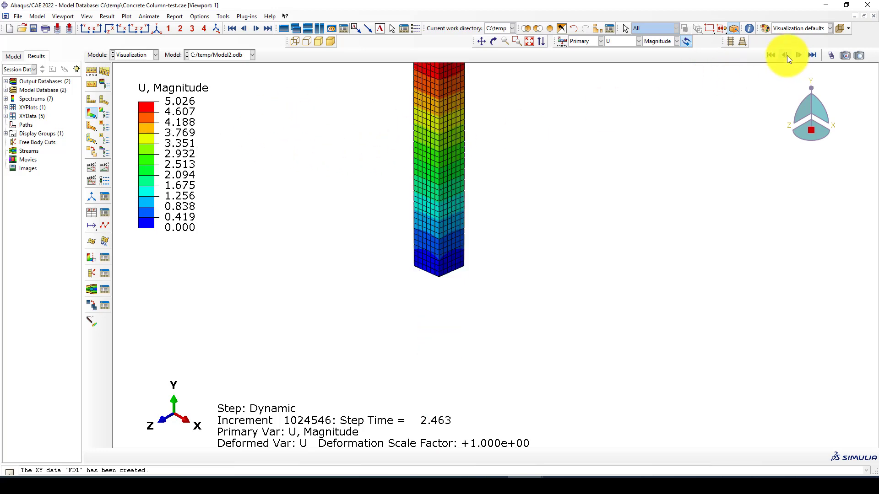
scroll(389, 252, down, 2)
ctrl+alt+drag(388, 252, 441, 123)
scroll(427, 183, up, 2)
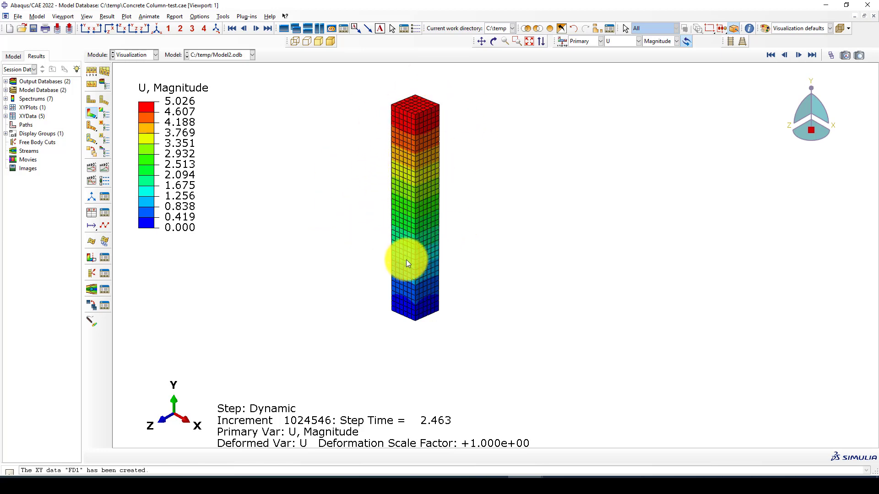
Step: Switch to the Part module and view the Stirrups part of Model-2
click(142, 53)
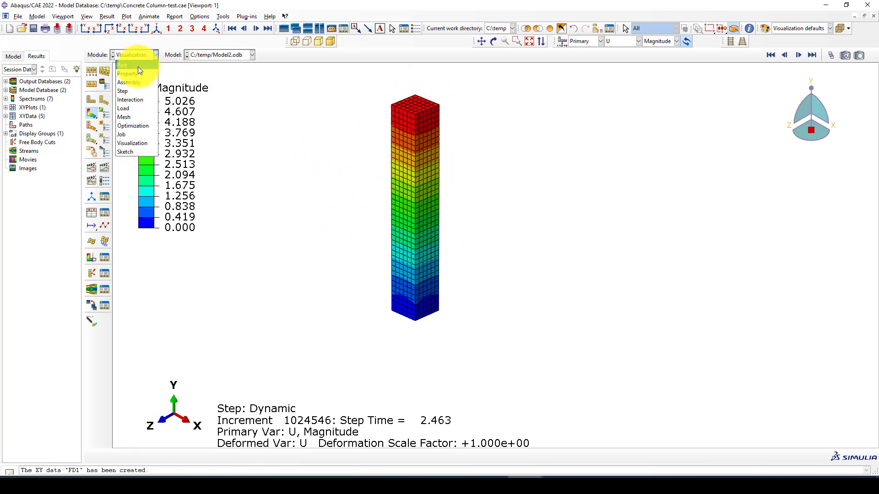
click(139, 66)
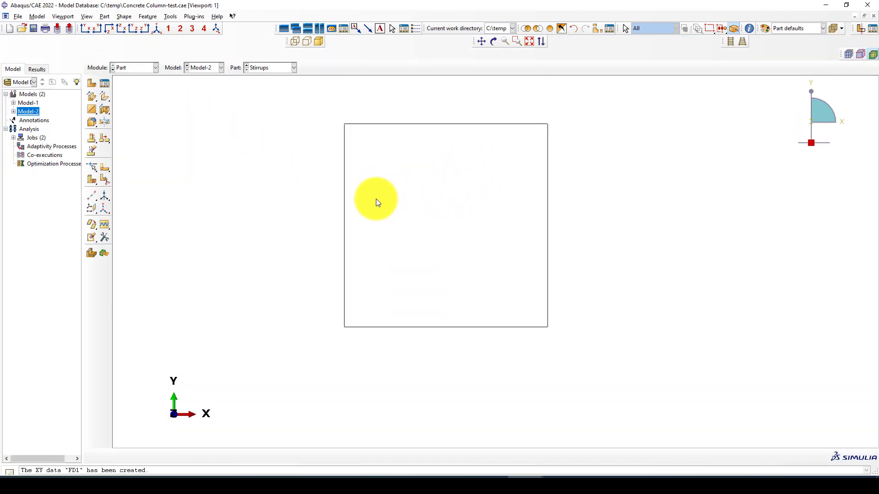
scroll(394, 202, down, 2)
click(136, 68)
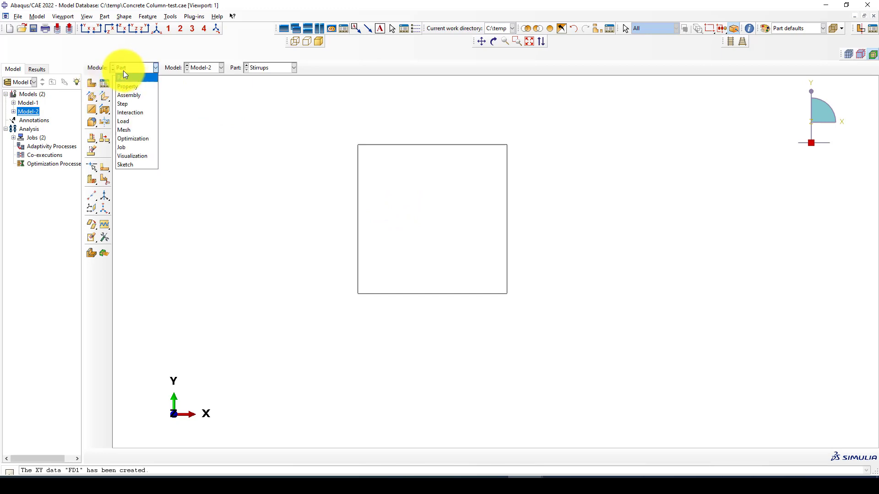
click(133, 68)
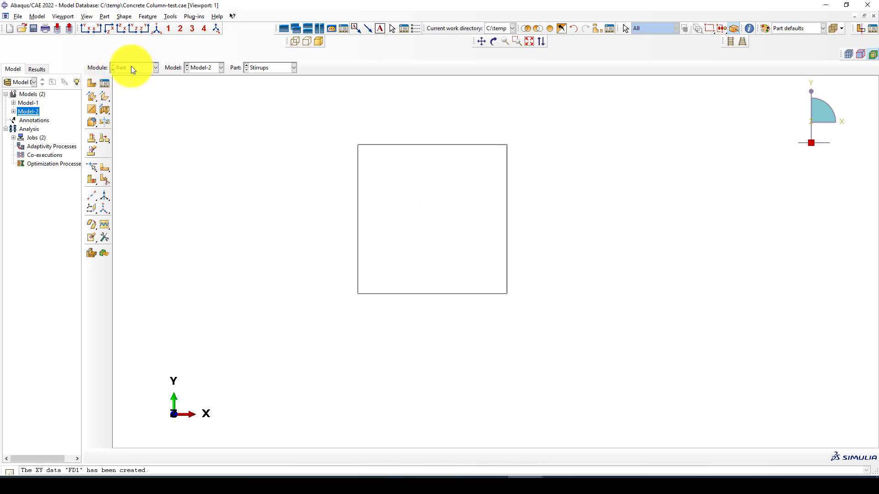
click(90, 84)
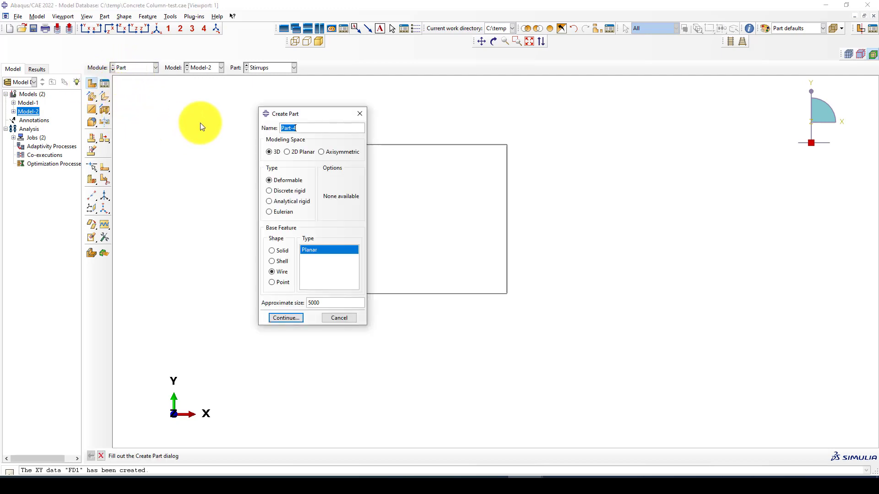
click(359, 113)
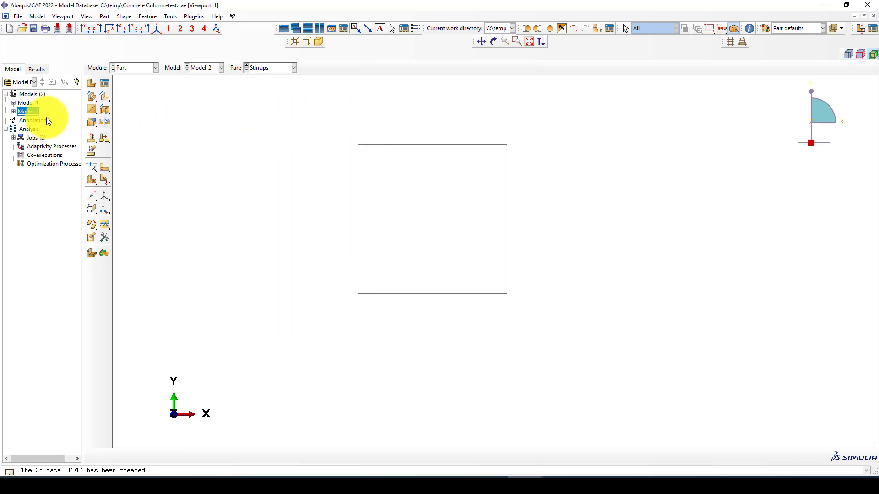
Step: Copy Model-1 to a new model named Model-CFRP
click(31, 105)
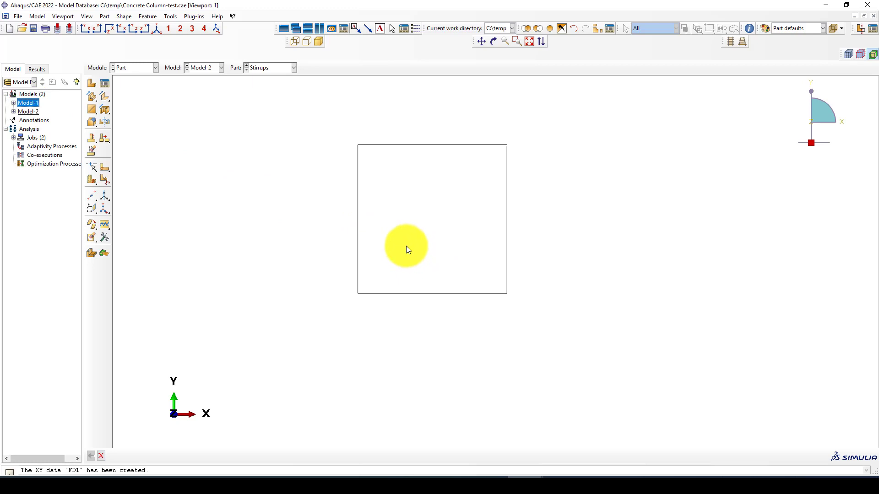
right_click(23, 105)
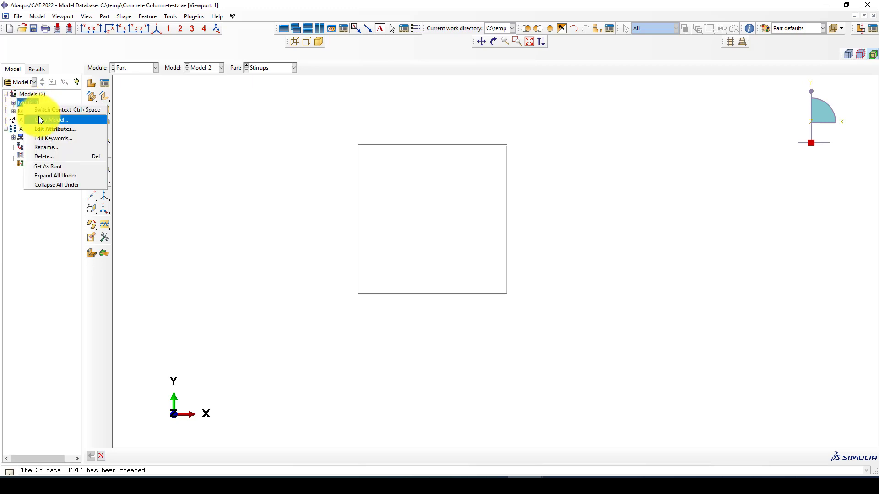
click(40, 119)
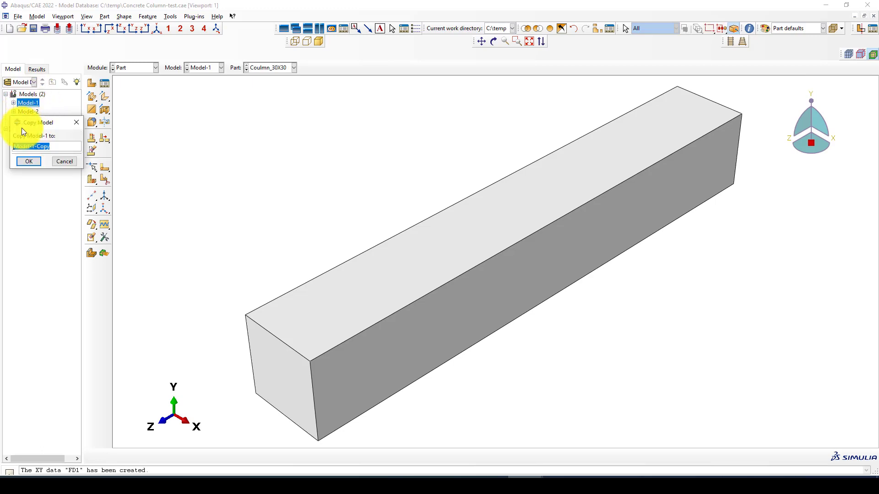
double_click(38, 146)
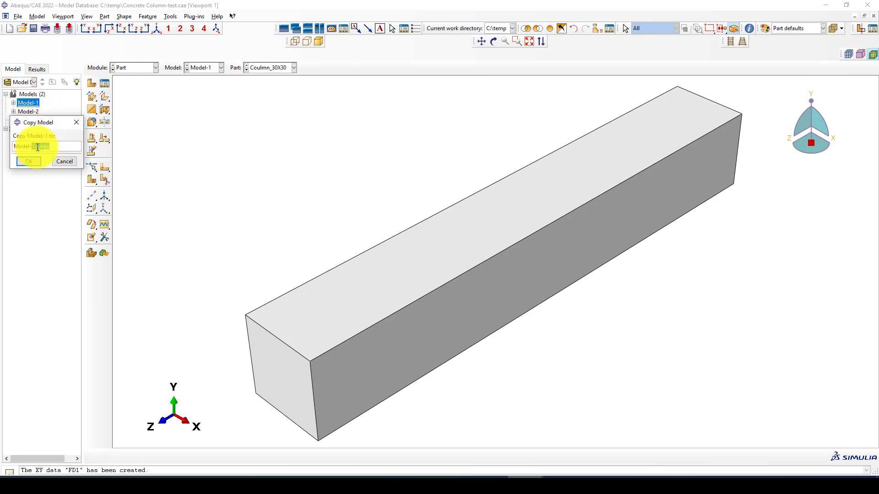
key(BackSpace)
key(BackSpace)
text(CFRP)
click(32, 162)
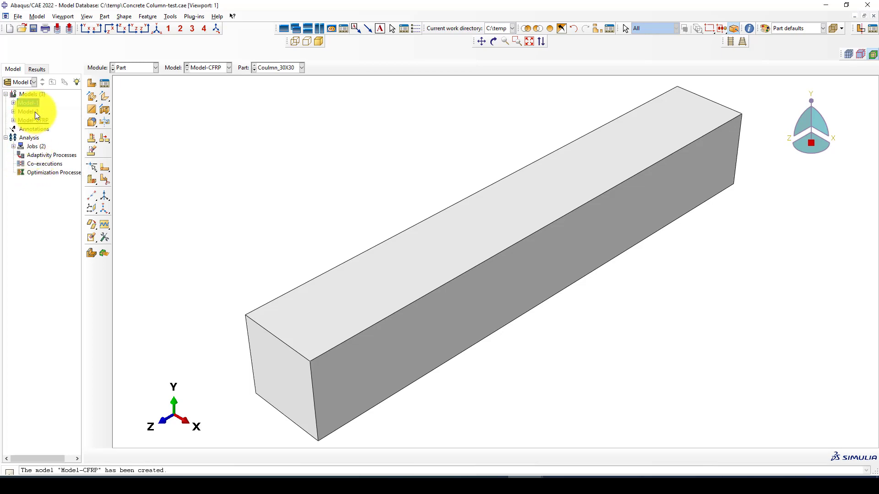
Step: Expand Model-CFRP and its parts in the model tree to review the existing parts
click(13, 120)
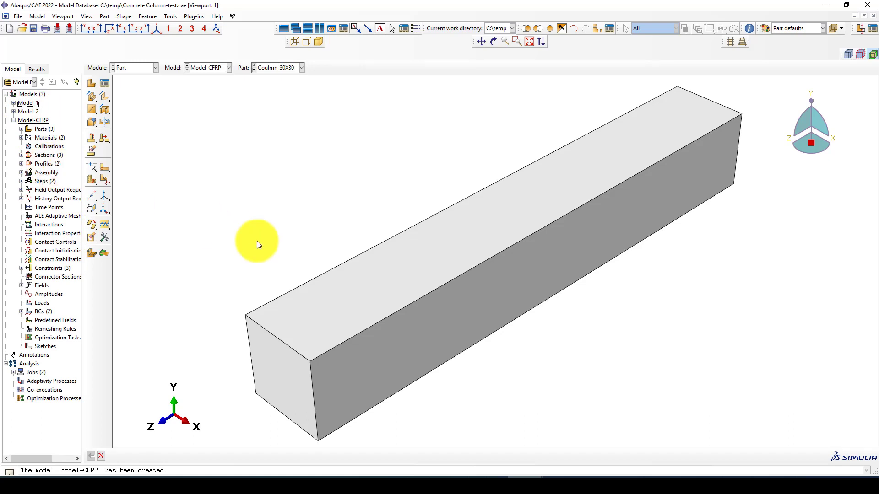
scroll(277, 250, down, 2)
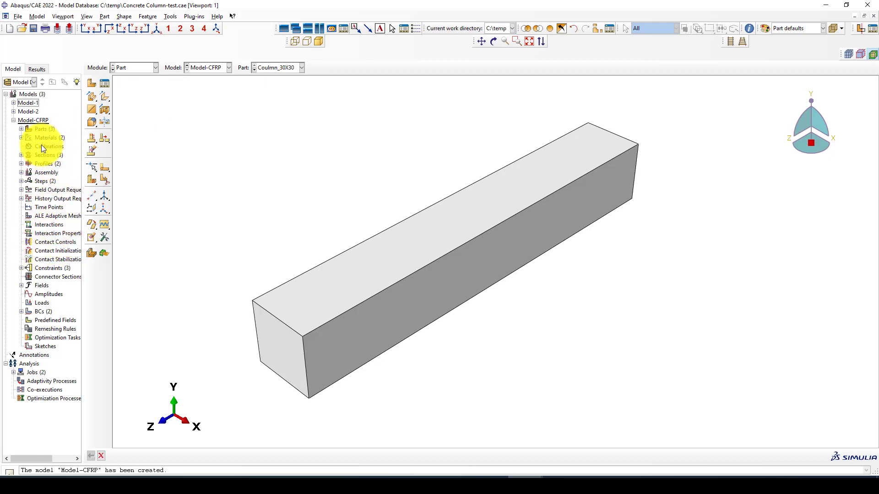
click(22, 129)
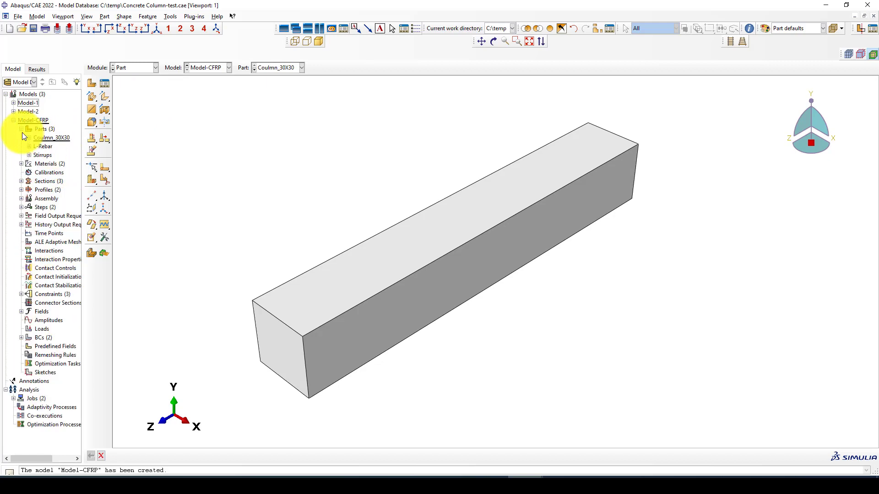
click(56, 138)
click(46, 156)
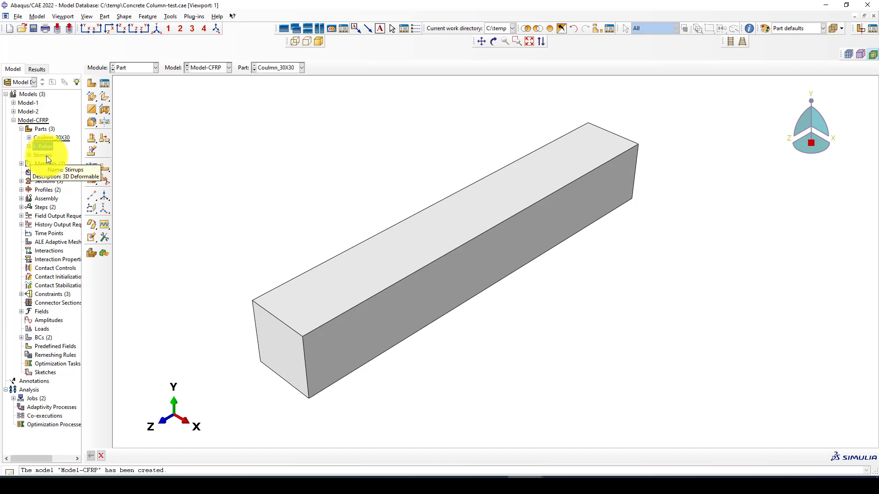
Step: Start a new 3D deformable part named CFRP_Box in Model-CFRP with an extruded shell as its base feature
click(34, 128)
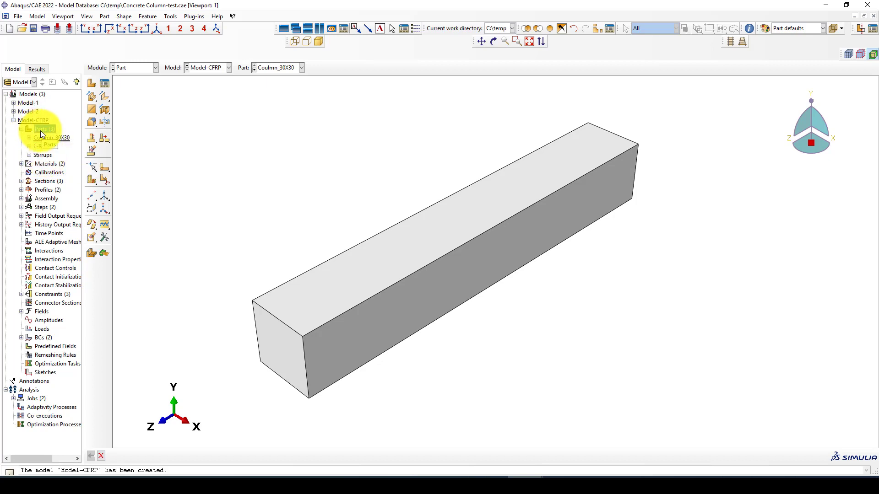
double_click(40, 131)
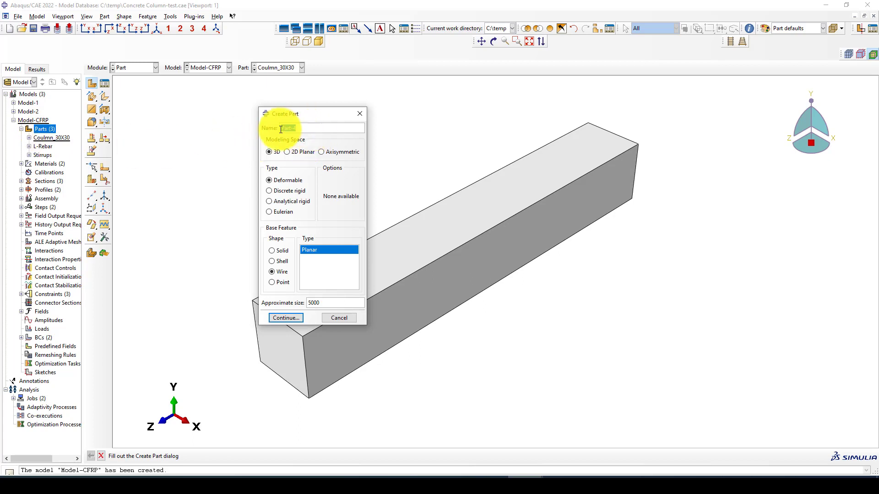
text(CFRP-Box)
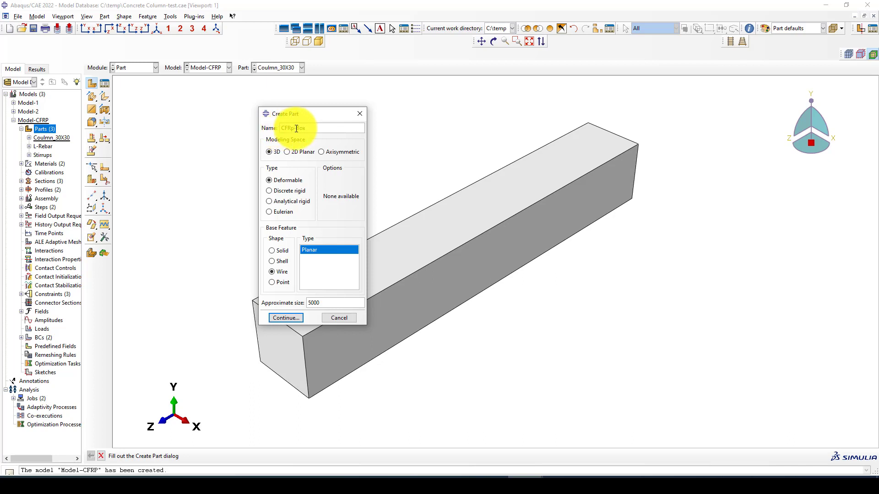
drag(290, 129, 293, 132)
text(P)
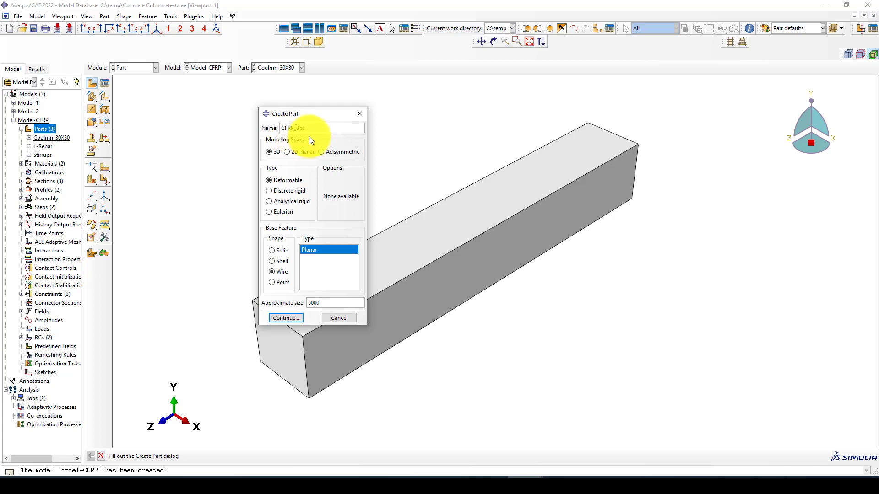
click(287, 260)
click(341, 259)
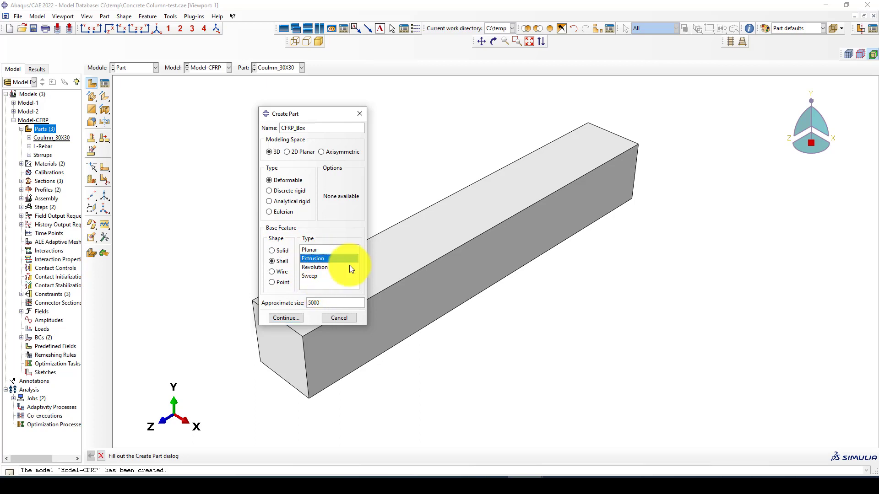
click(288, 319)
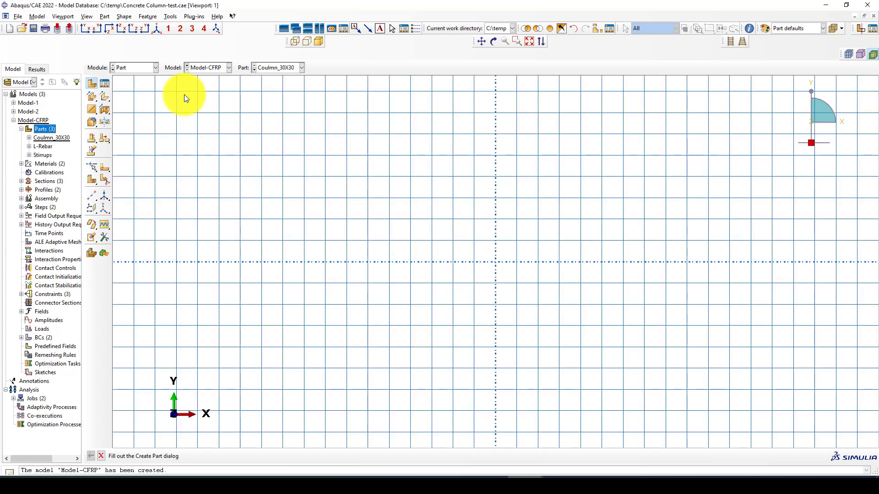
Step: Sketch a rectangular section for the shell from corner -150,-150 to opposite corner 150,150
click(105, 97)
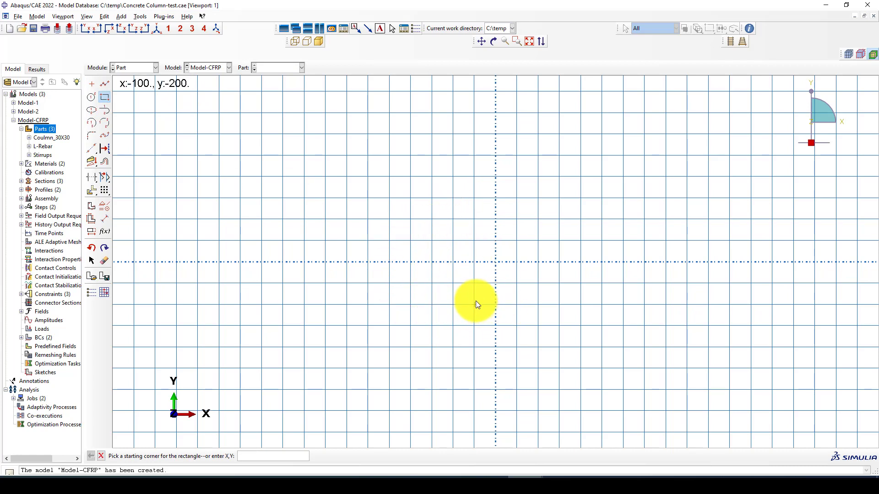
text(-150,-150)
key(Return)
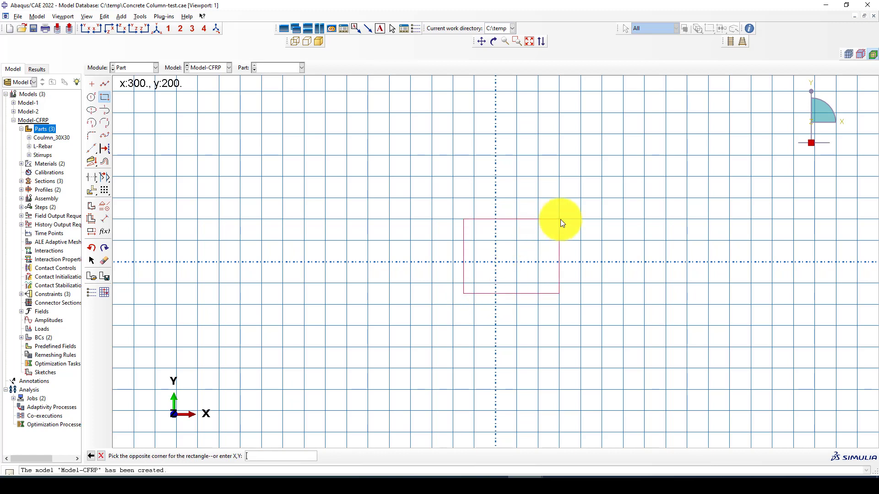
text(150,150)
key(Return)
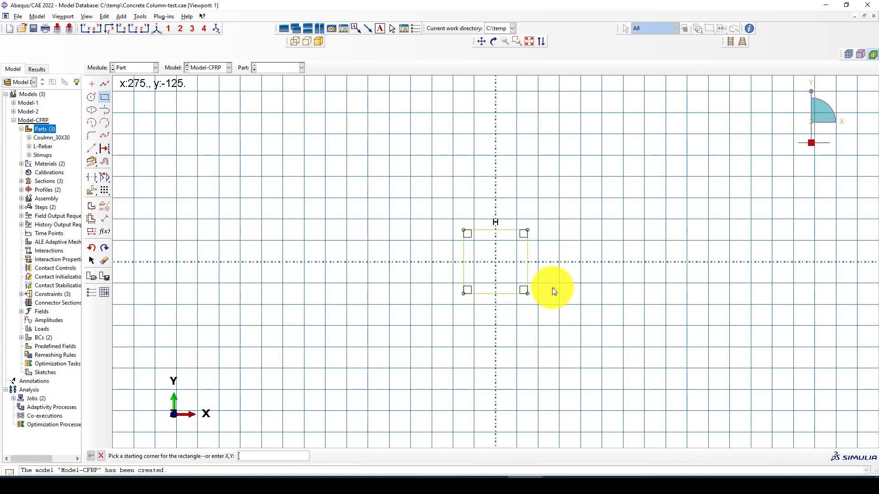
scroll(556, 280, up, 1)
middle_click(559, 274)
scroll(523, 262, down, 1)
scroll(543, 247, up, 1)
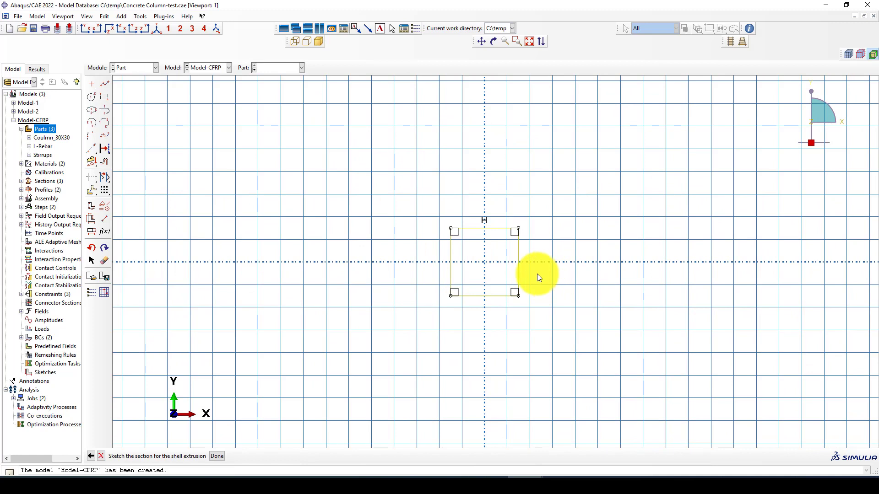
Step: Finish the section sketch and extrude the shell to a depth of 2000
middle_click(504, 258)
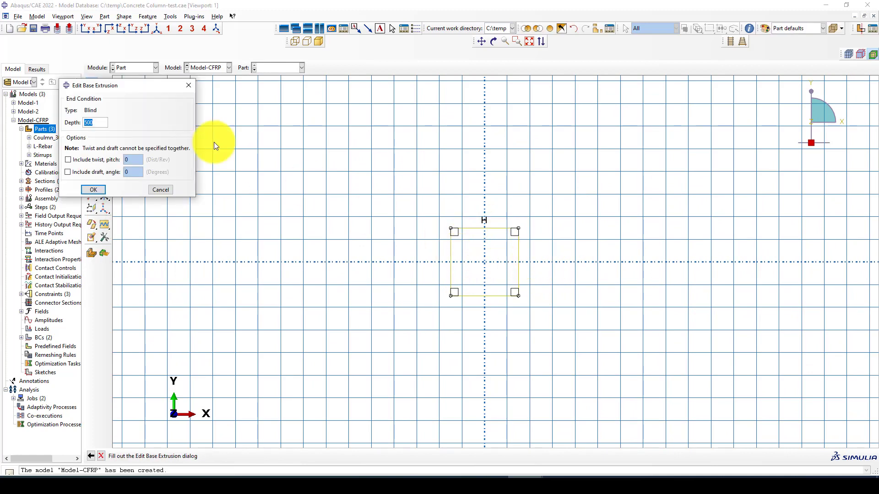
text(2000)
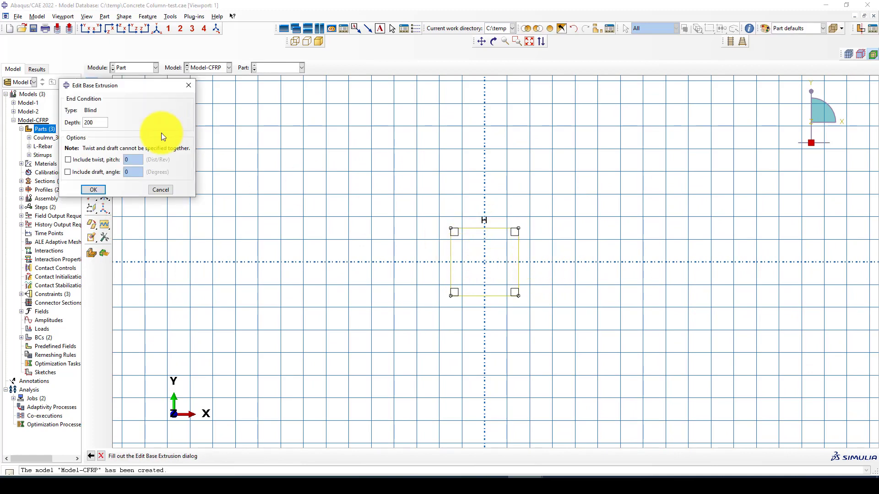
click(97, 188)
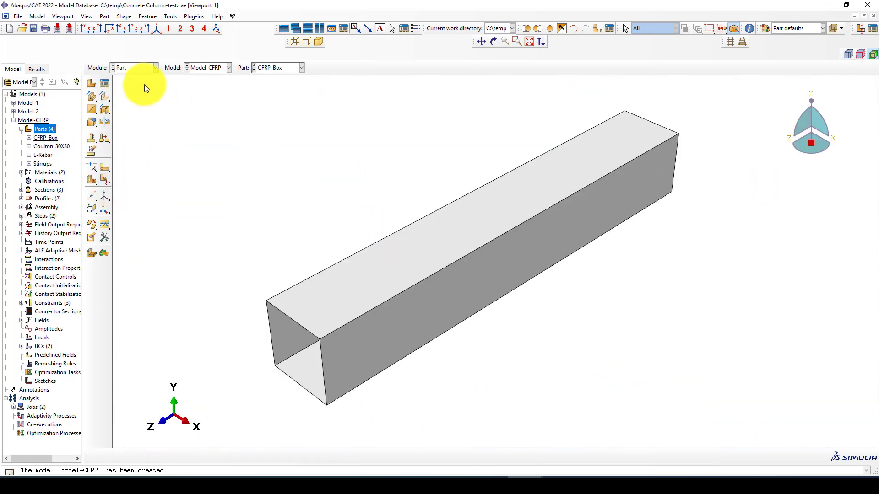
Step: Switch to the Property module and copy the CFRP material from CFRP.lib into Model-CFRP
click(136, 67)
click(135, 85)
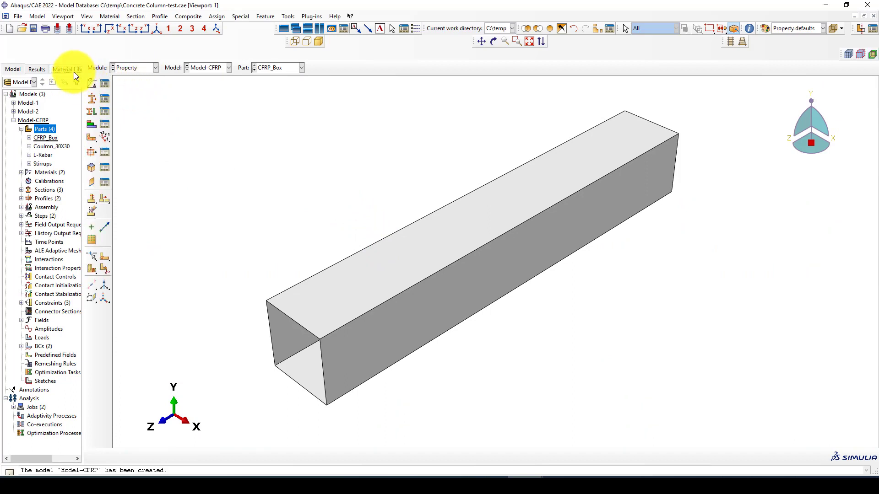
click(71, 69)
click(77, 84)
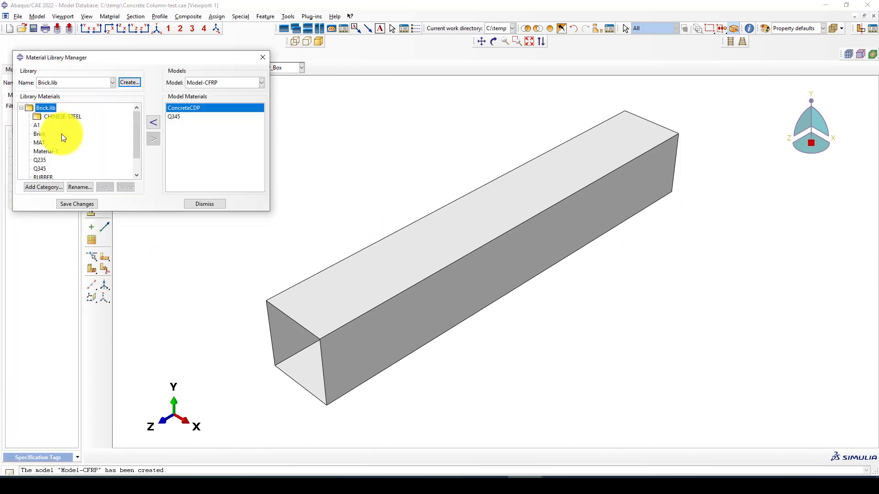
scroll(56, 160, down, 2)
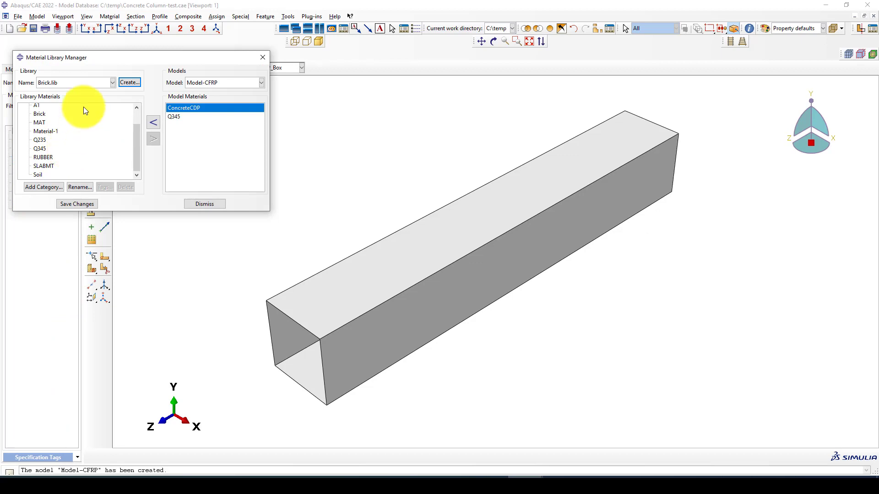
click(81, 83)
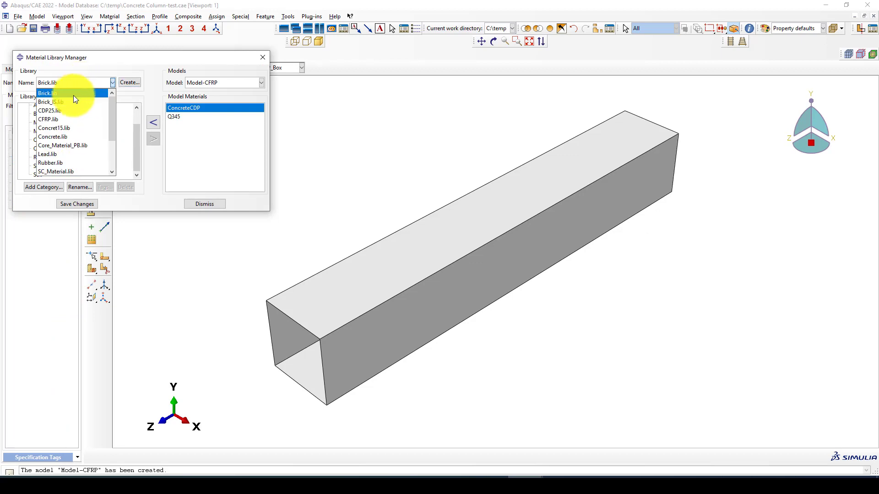
click(61, 119)
click(21, 108)
click(39, 117)
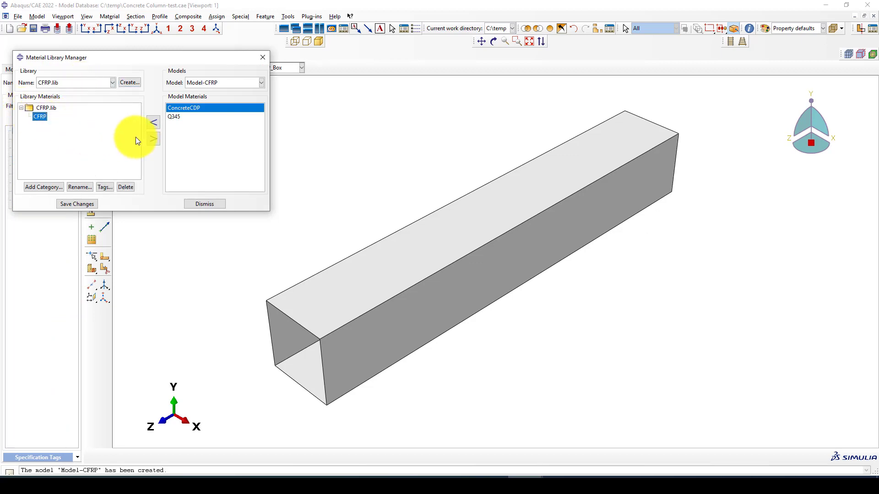
click(153, 139)
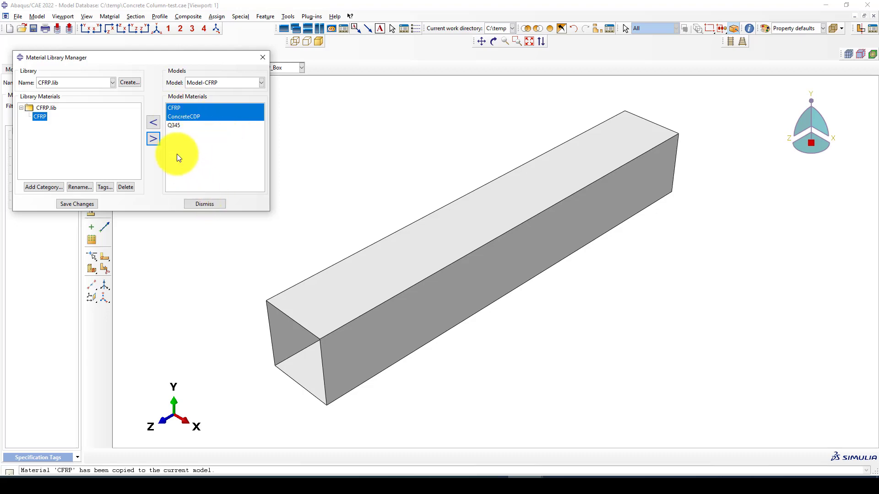
click(211, 203)
Step: Open the CFRP material definition and examine its Hashin damage strengths and damage evolution fracture energies
click(104, 86)
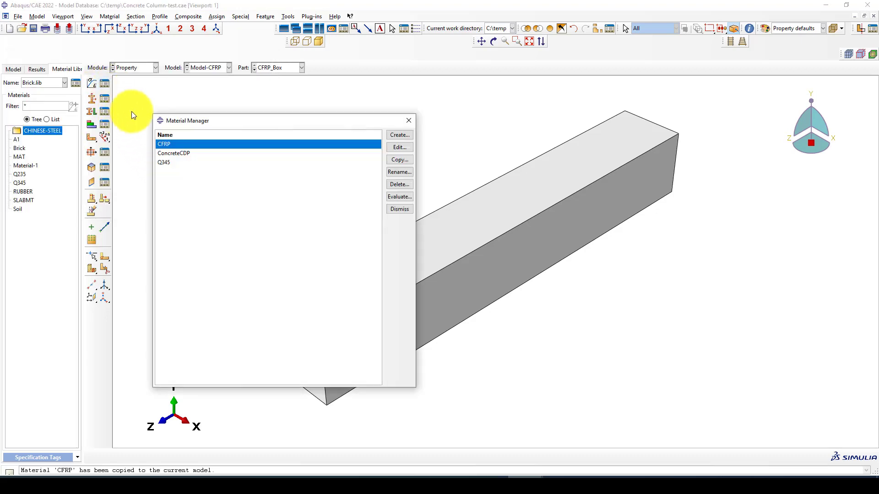
click(403, 150)
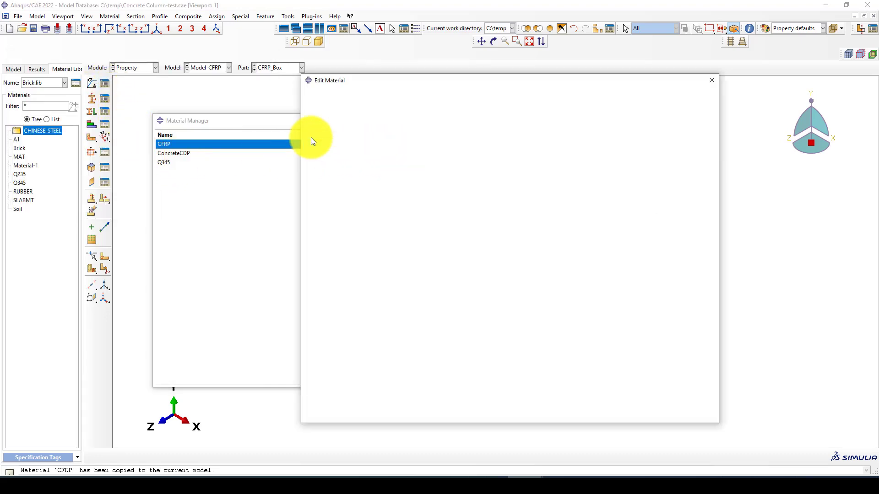
drag(250, 65, 246, 64)
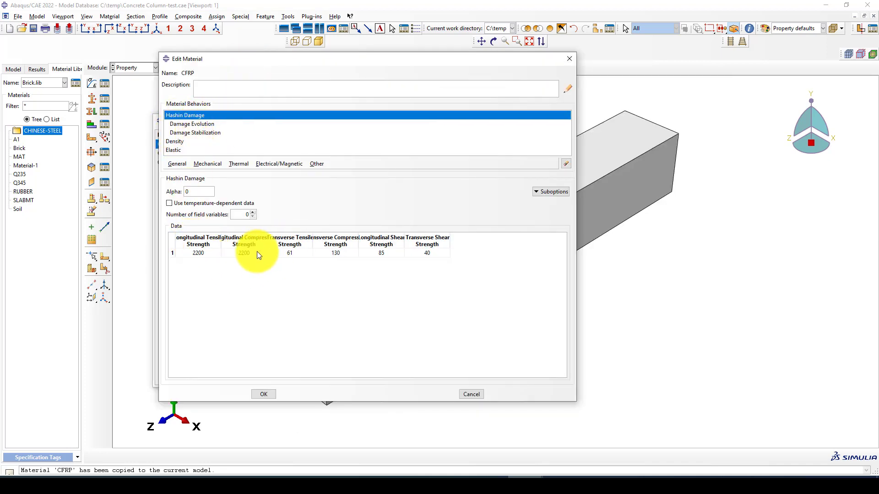
click(191, 122)
click(189, 132)
click(193, 125)
click(556, 192)
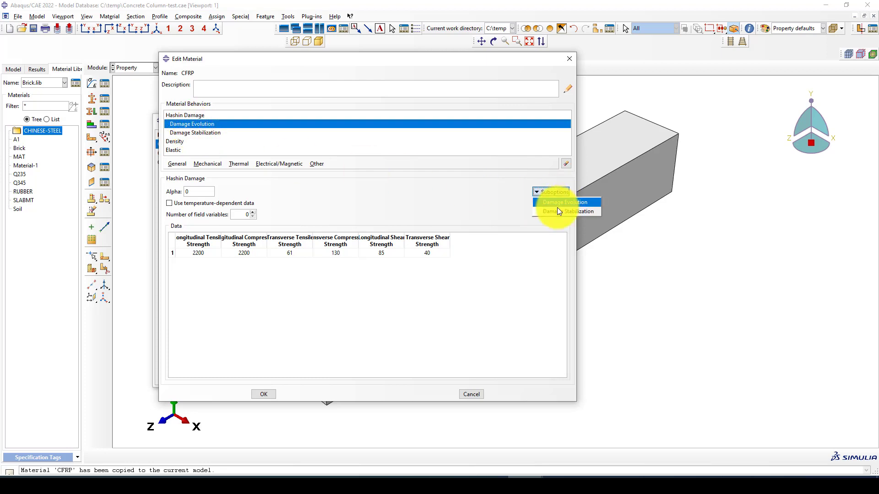
click(576, 203)
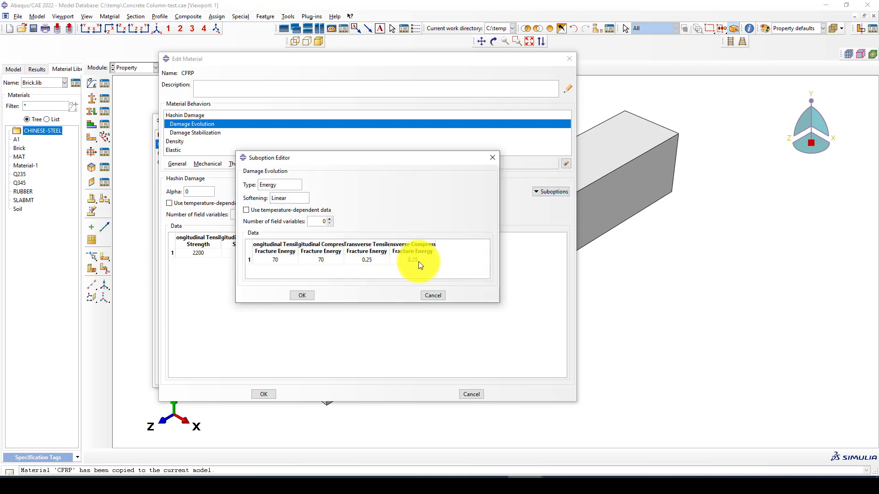
click(430, 296)
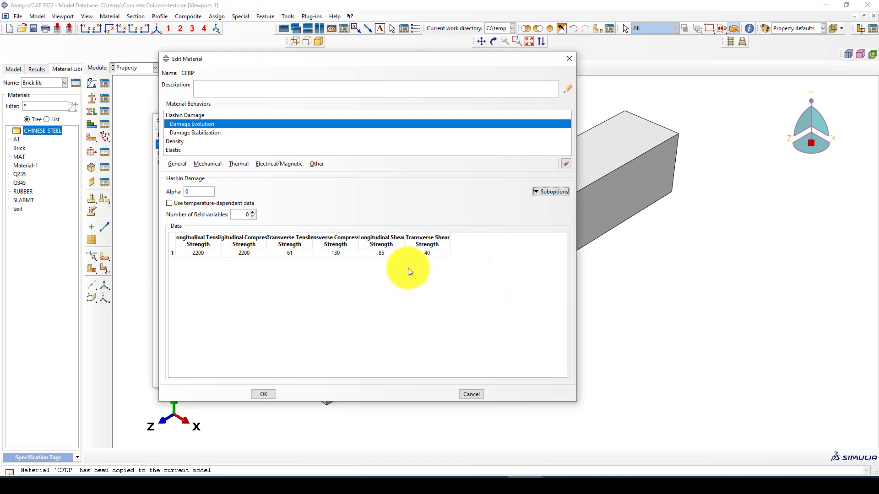
Step: Examine the CFRP material's density and lamina elastic constants, and close the material definition without changes
click(175, 141)
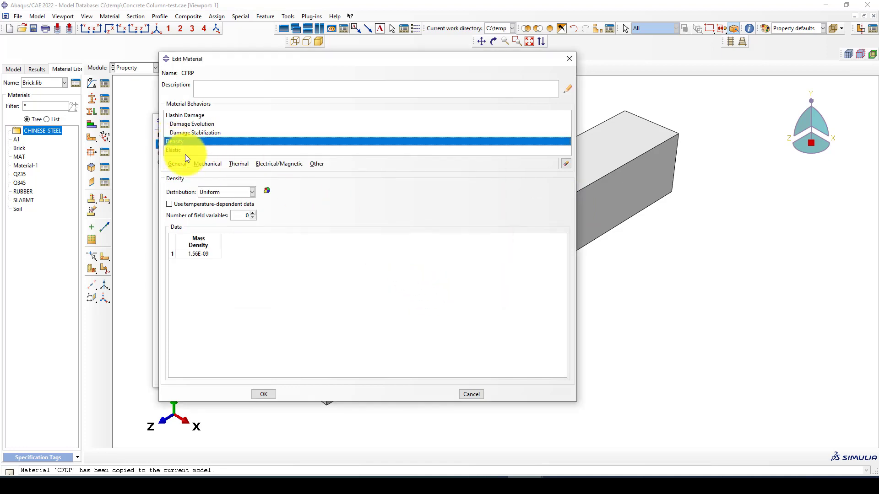
click(185, 153)
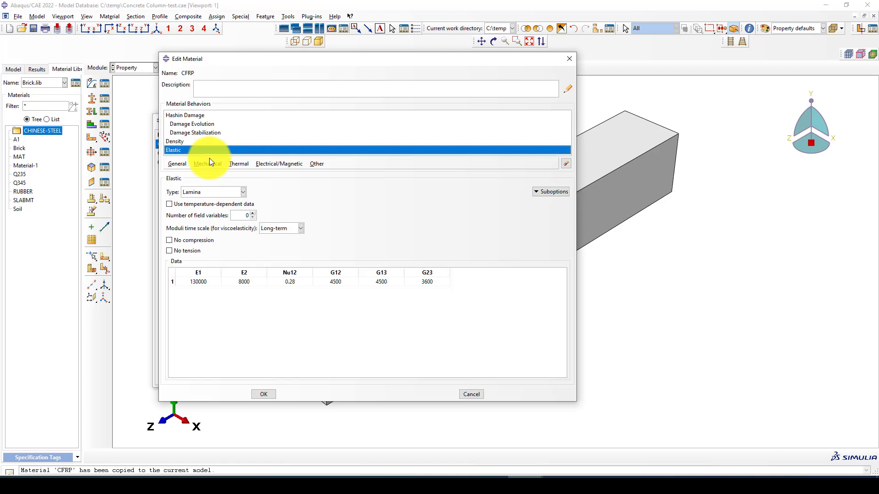
click(569, 58)
click(370, 243)
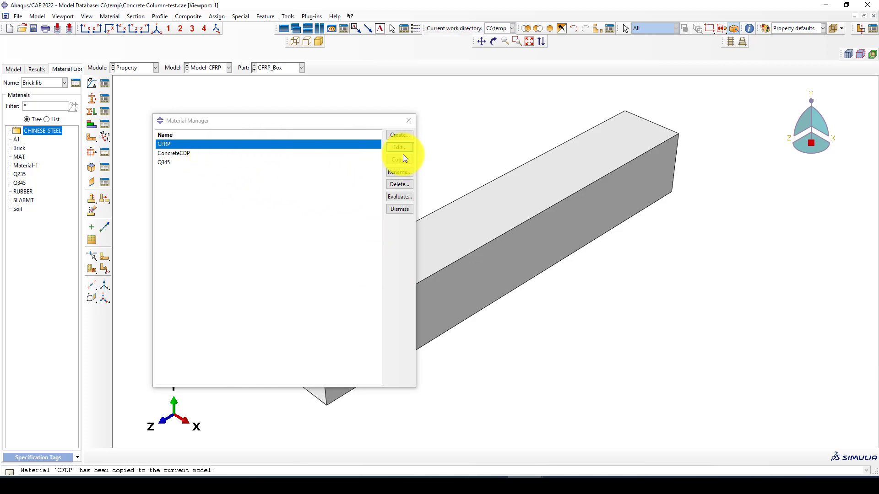
click(408, 121)
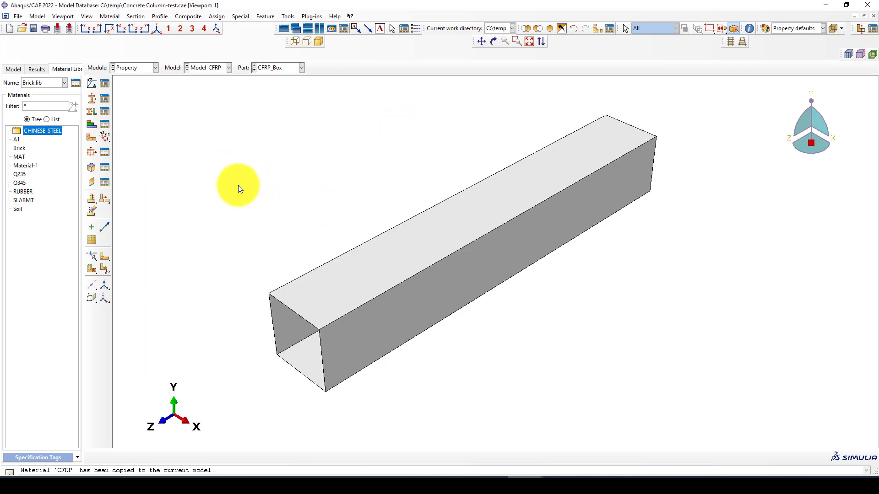
Step: Create a conventional shell composite layup for CFRP_Box with an initial ply count of 8
scroll(238, 185, down, 1)
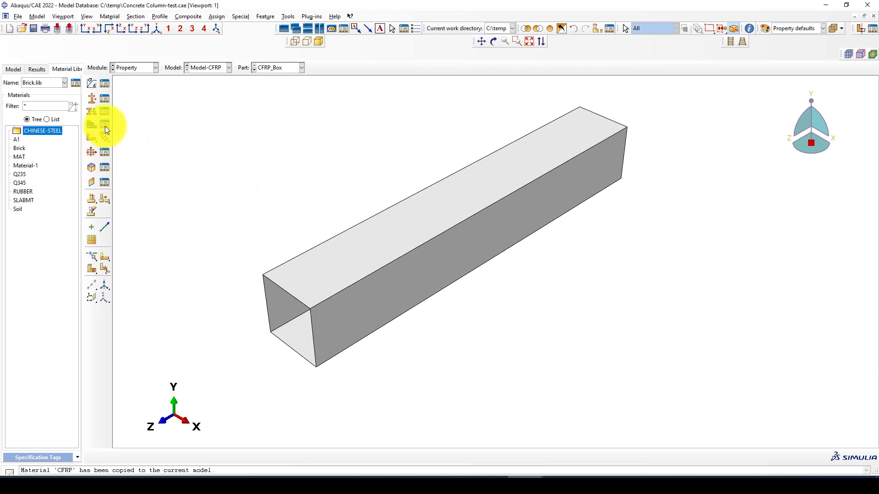
click(89, 128)
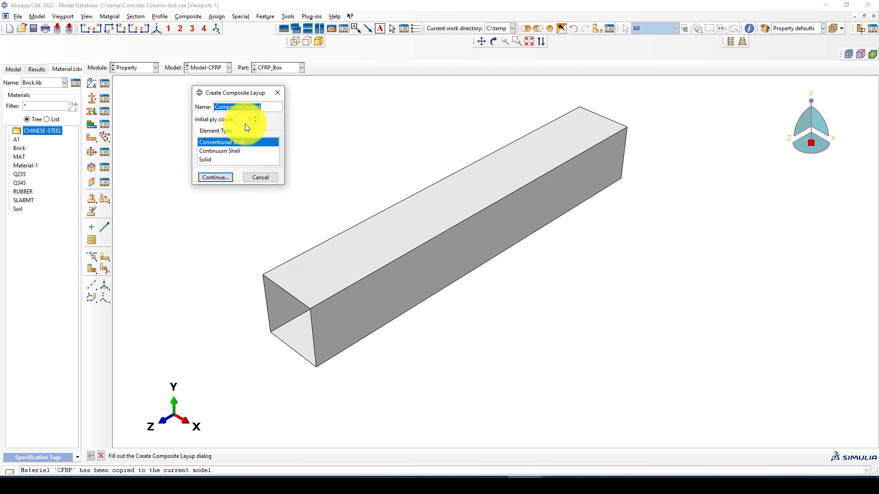
click(256, 118)
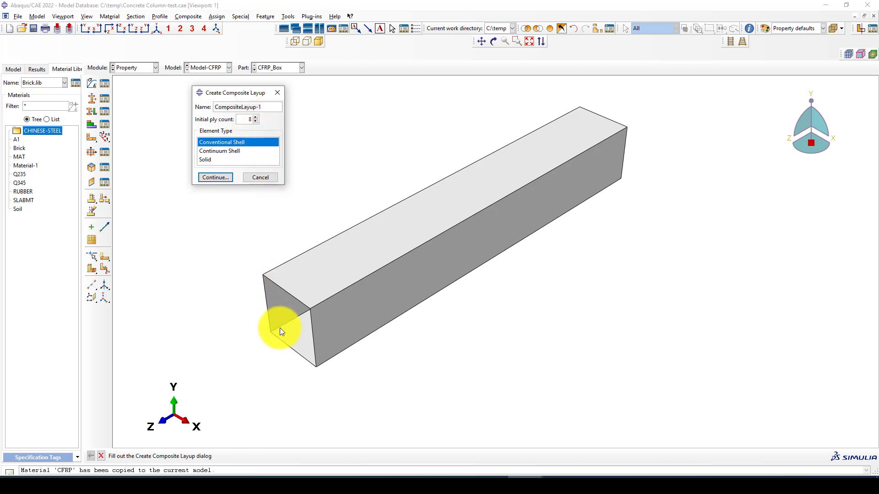
scroll(279, 327, up, 1)
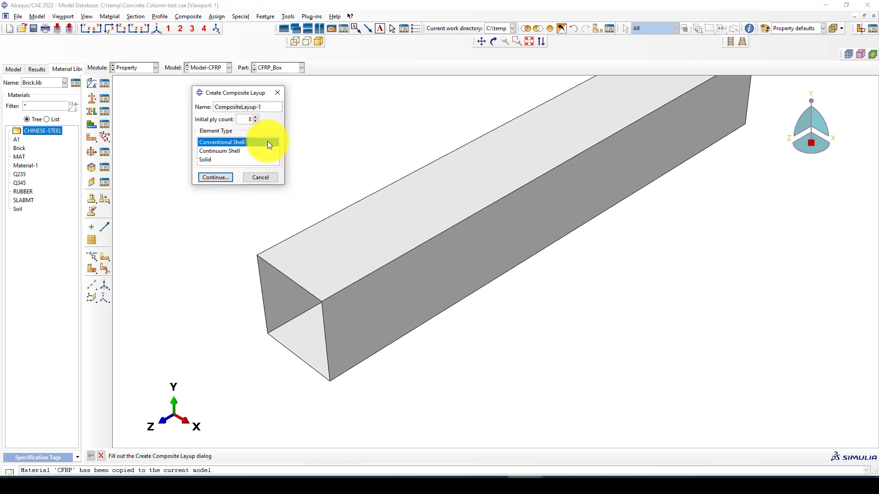
click(219, 176)
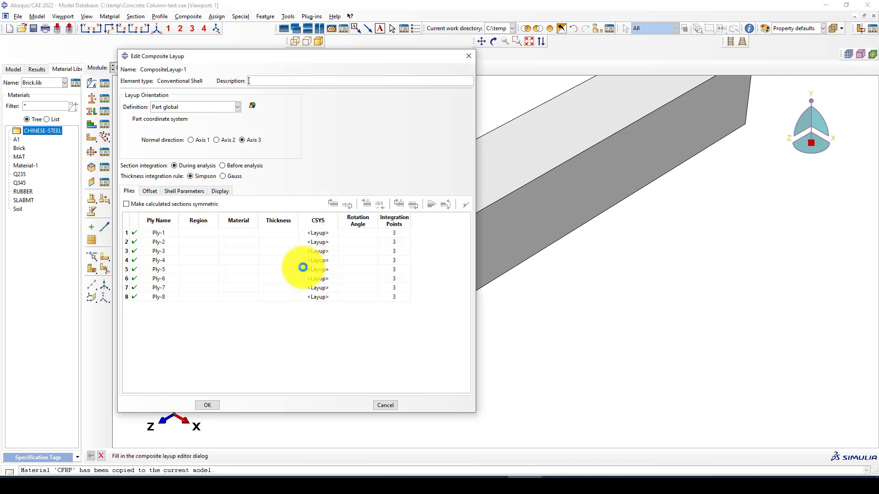
Step: Assign the upper and lower faces of the box as the region for all eight plies
scroll(614, 244, down, 1)
scroll(613, 244, down, 1)
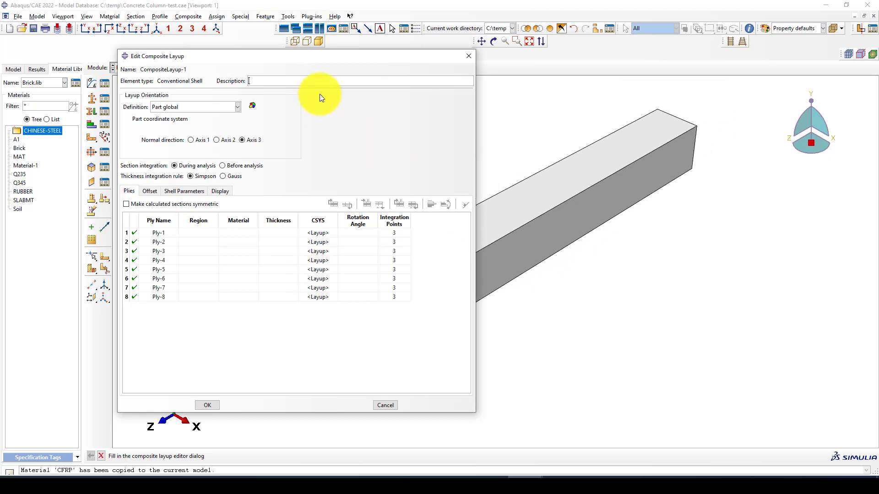
drag(221, 59, 128, 56)
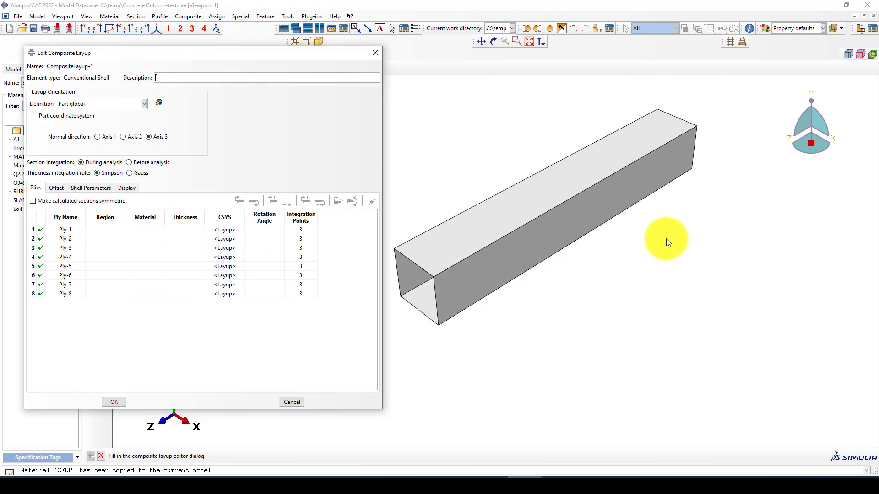
drag(104, 231, 98, 295)
scroll(487, 304, up, 2)
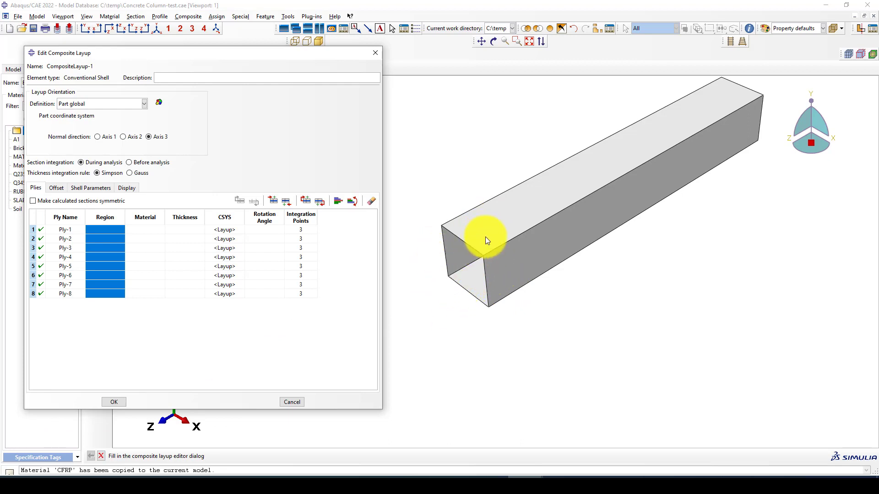
right_click(111, 232)
click(126, 237)
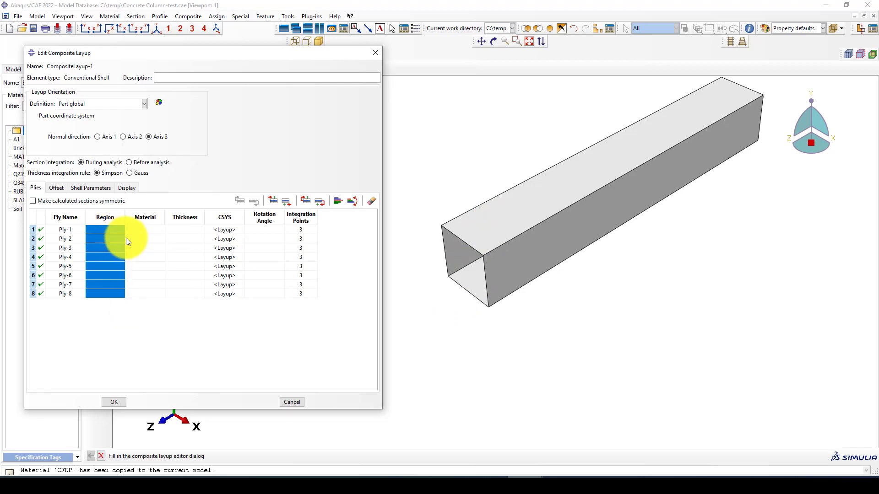
click(486, 242)
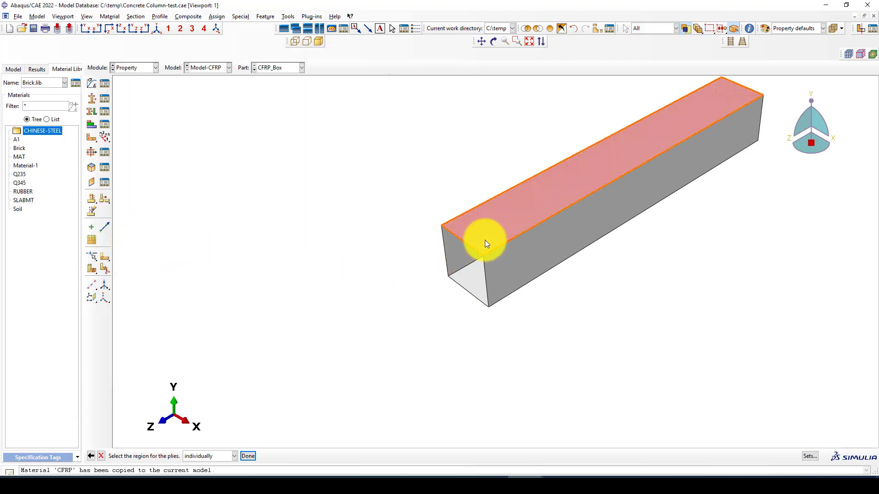
shift+click(469, 287)
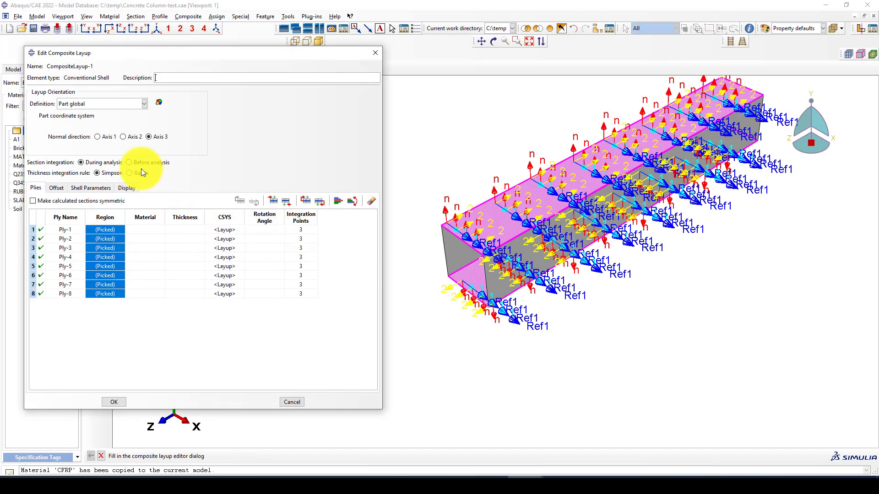
Step: Set the layup's normal direction to Axis 2 and assign the CFRP material to all eight plies
click(128, 137)
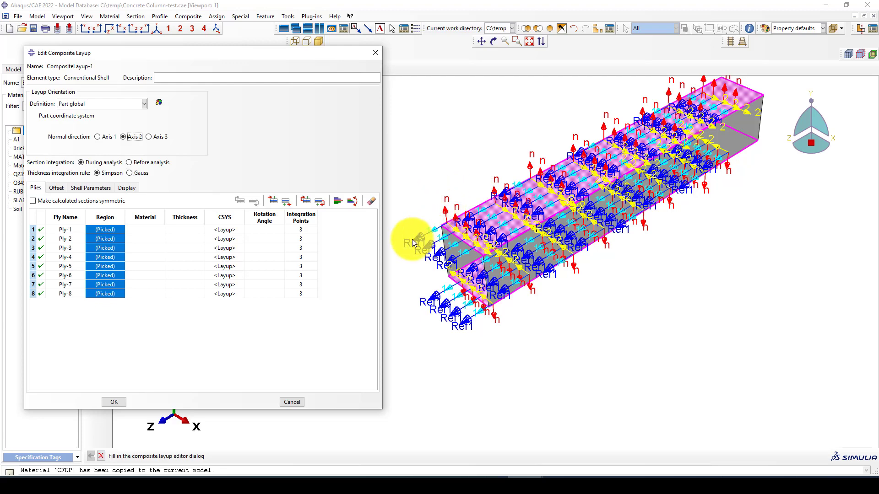
scroll(422, 237, up, 2)
drag(148, 234, 138, 292)
right_click(143, 230)
click(156, 238)
click(59, 87)
click(55, 80)
click(35, 176)
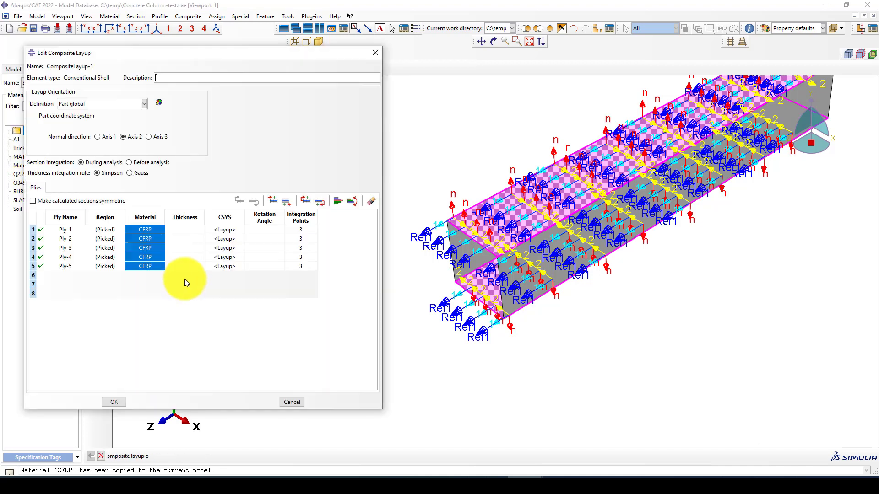
Step: Set the thickness of all eight plies to 0.146
drag(190, 230, 187, 293)
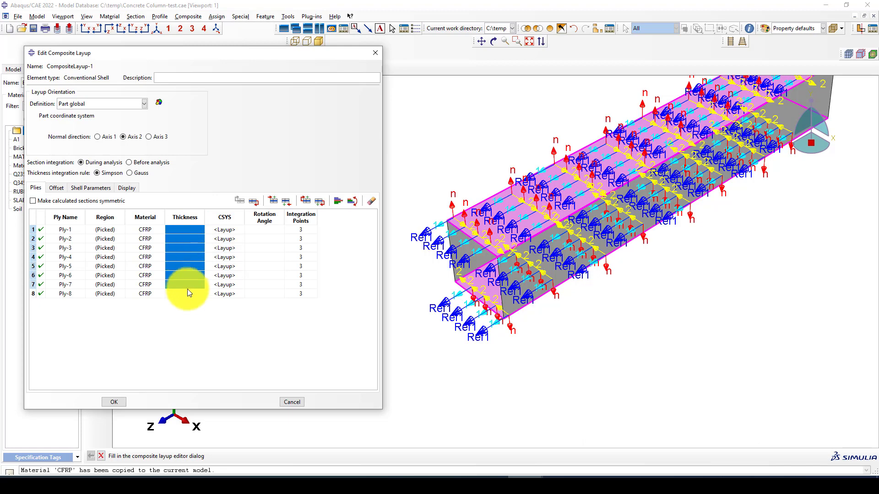
right_click(183, 230)
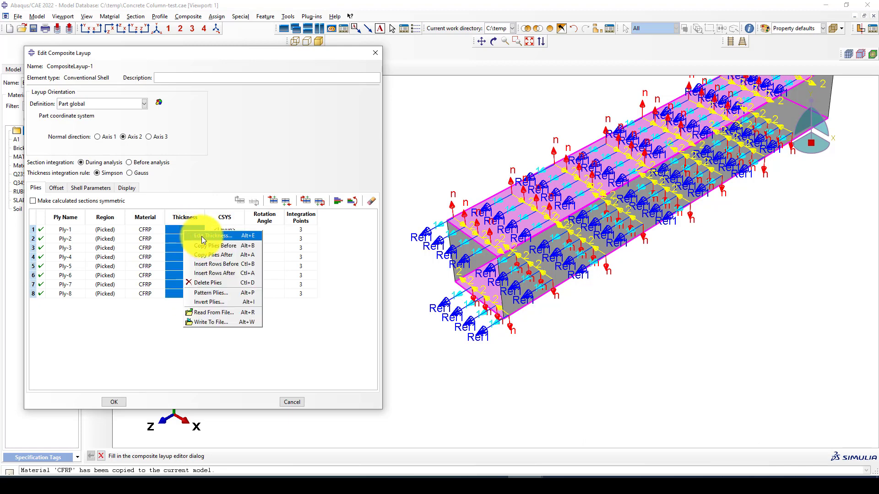
click(202, 236)
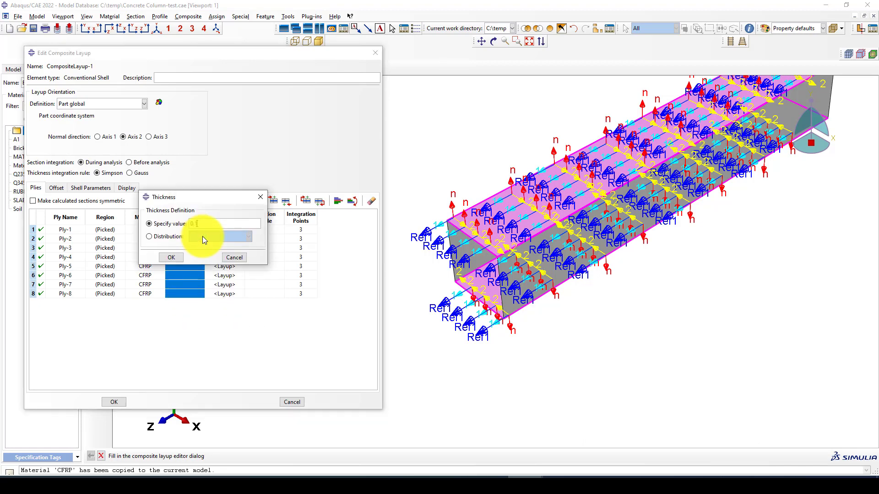
click(171, 258)
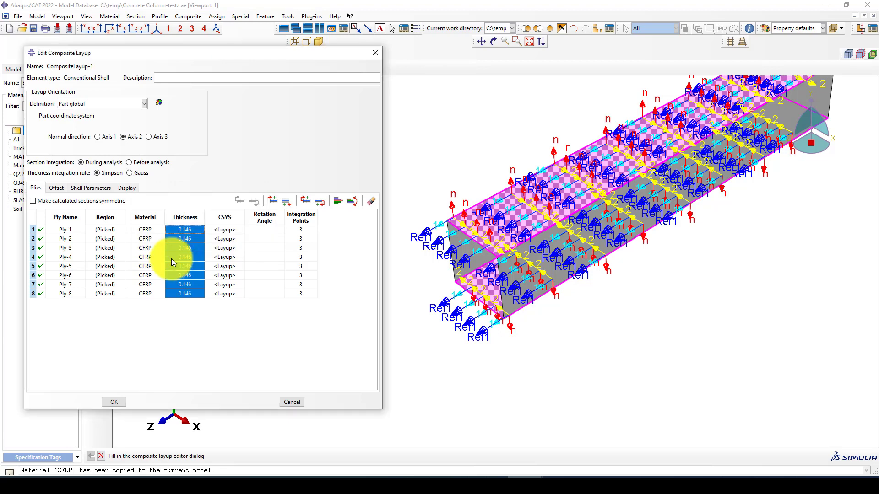
Step: Enter rotation angles of 0, 45, -45 and 90 for Ply-1 through Ply-4
click(268, 230)
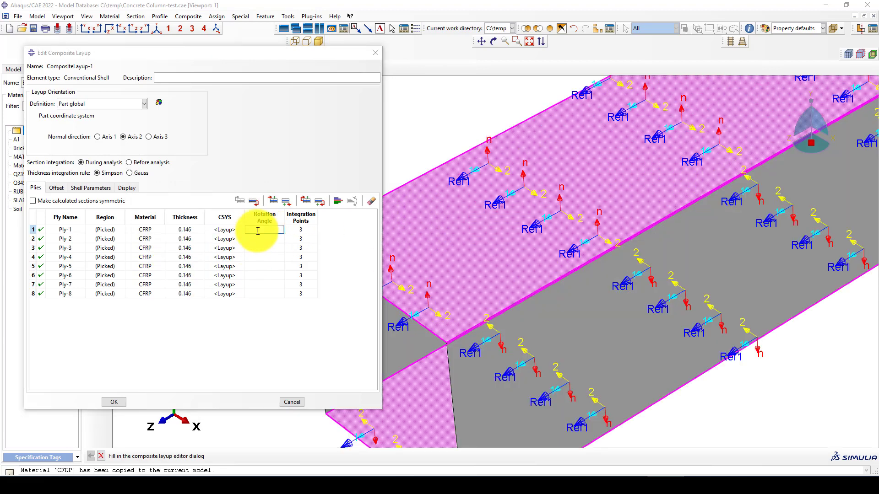
click(262, 229)
text(0)
click(264, 238)
text(45)
click(262, 247)
text(-45)
click(257, 257)
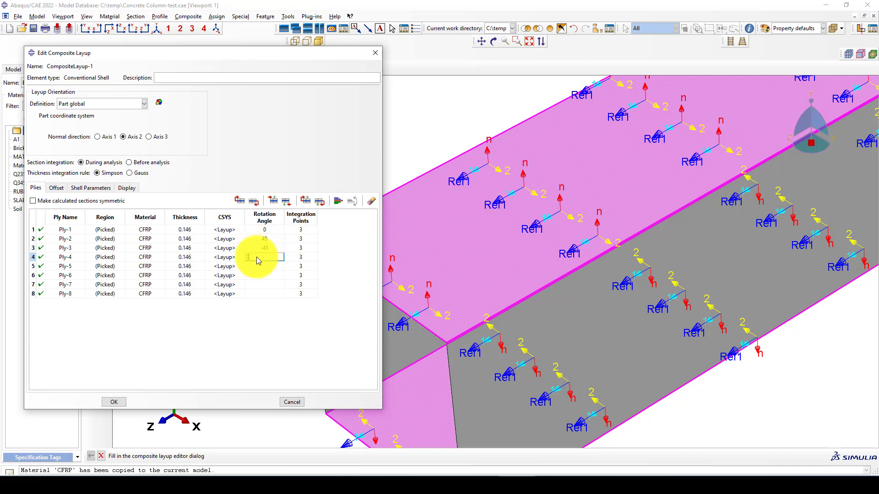
key(BackSpace)
key(BackSpace)
Step: Enter rotation angles of 90, 45, -45 and 0 for Ply-5 through Ply-8
click(267, 267)
text(90)
click(268, 275)
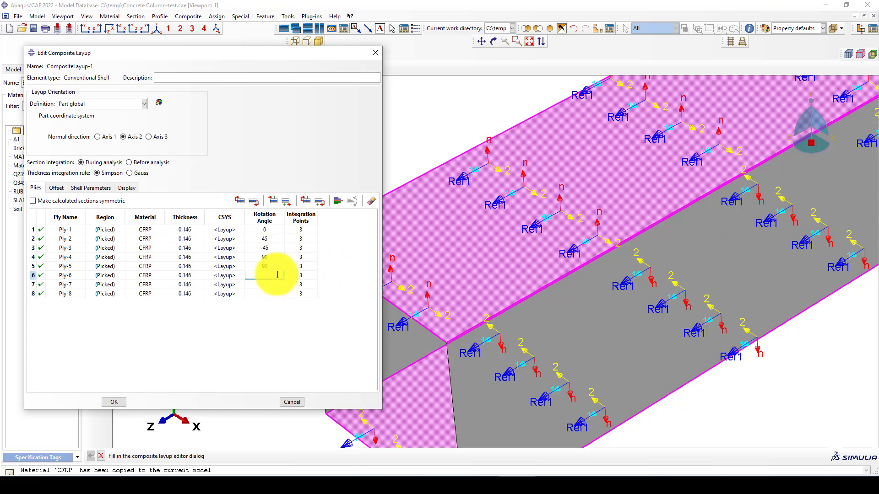
text(45)
click(271, 285)
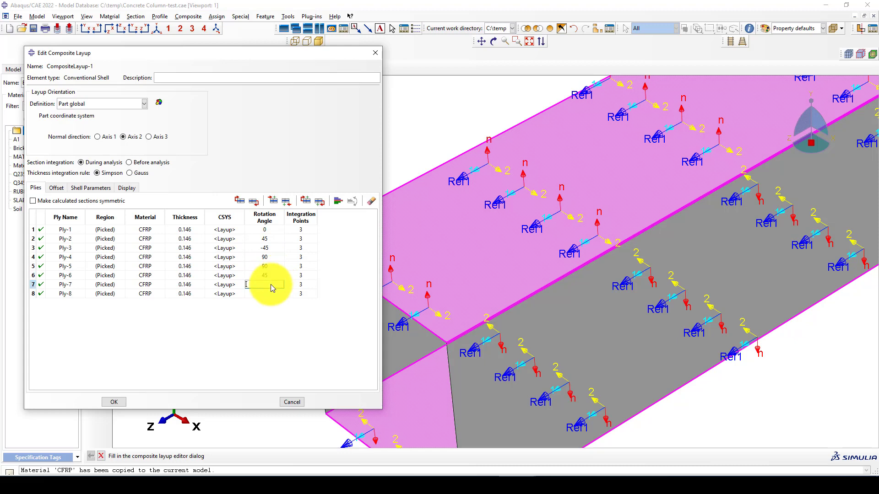
text(-45)
click(271, 294)
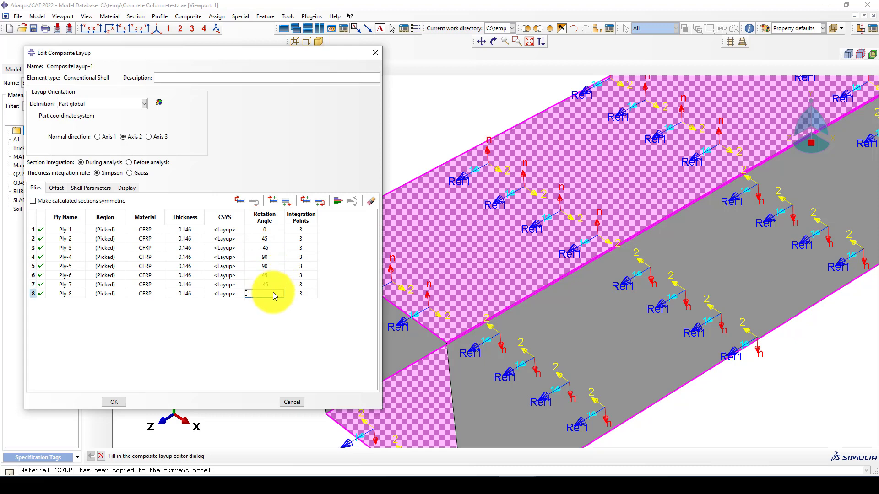
Step: Review the rotation angles and integration points across all eight plies
drag(266, 231, 261, 290)
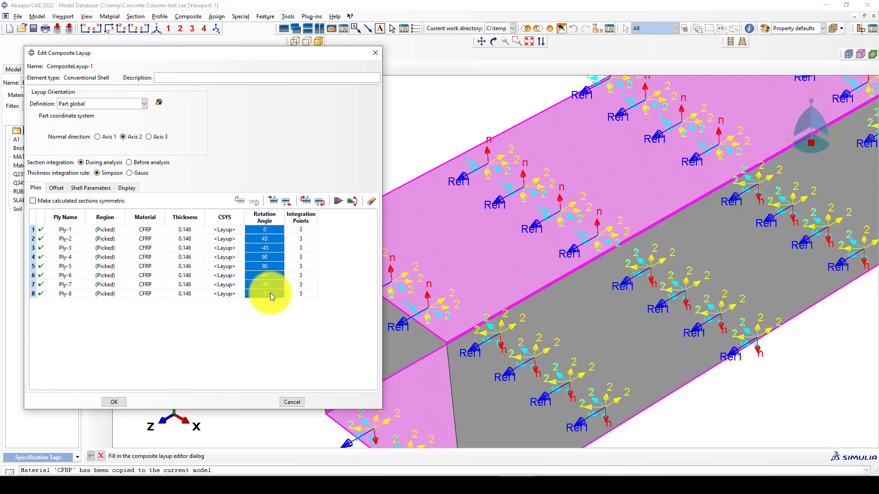
click(260, 255)
mouse_move(300, 231)
mouse_down()
mouse_move(298, 290)
mouse_move(308, 233)
mouse_move(309, 296)
mouse_move(307, 232)
mouse_up()
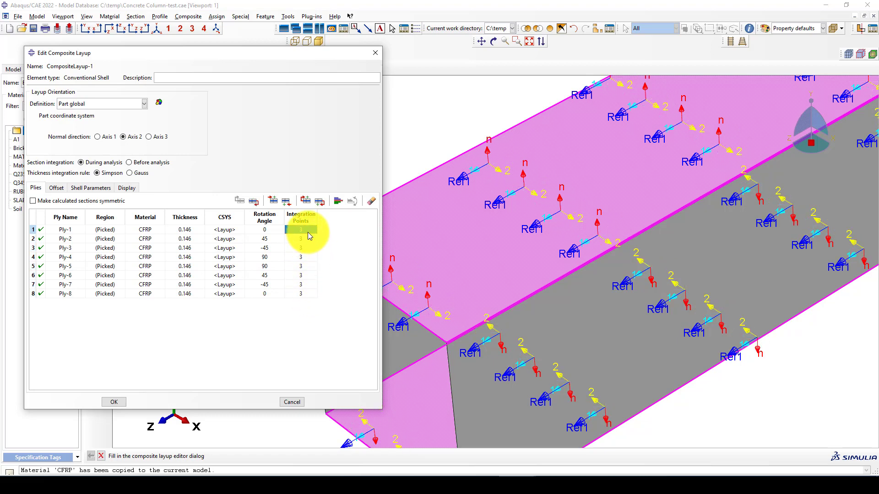
drag(308, 232, 299, 293)
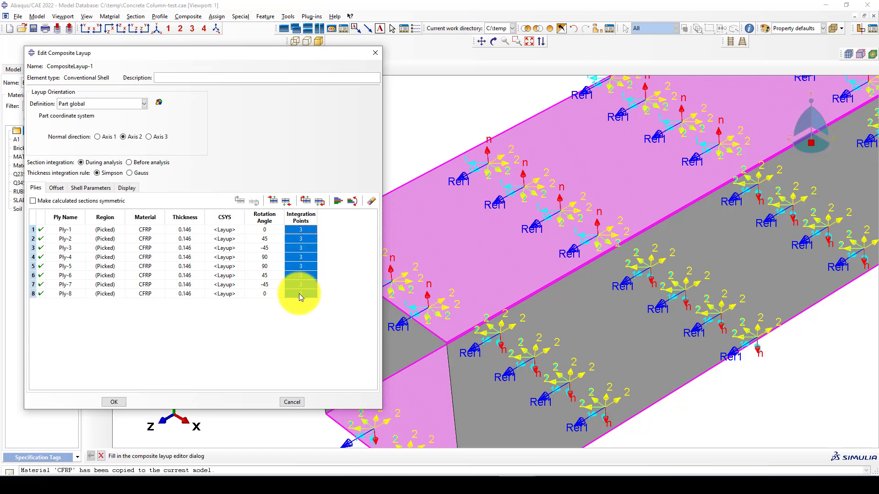
Step: Set the integration points of all eight plies in the first composite layup to 5
scroll(498, 244, up, 2)
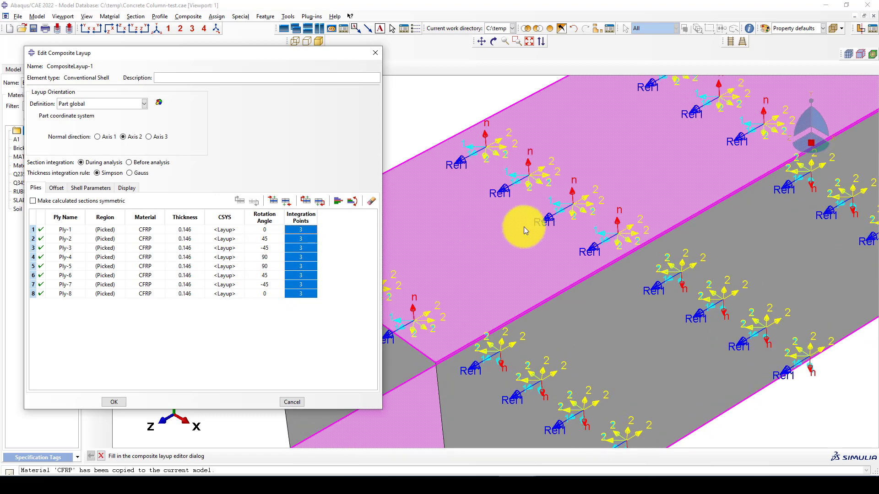
scroll(474, 248, up, 1)
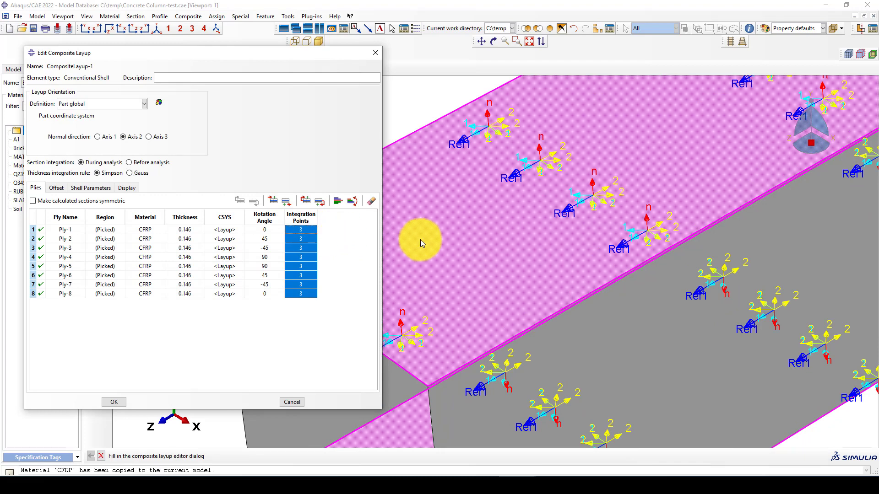
double_click(302, 231)
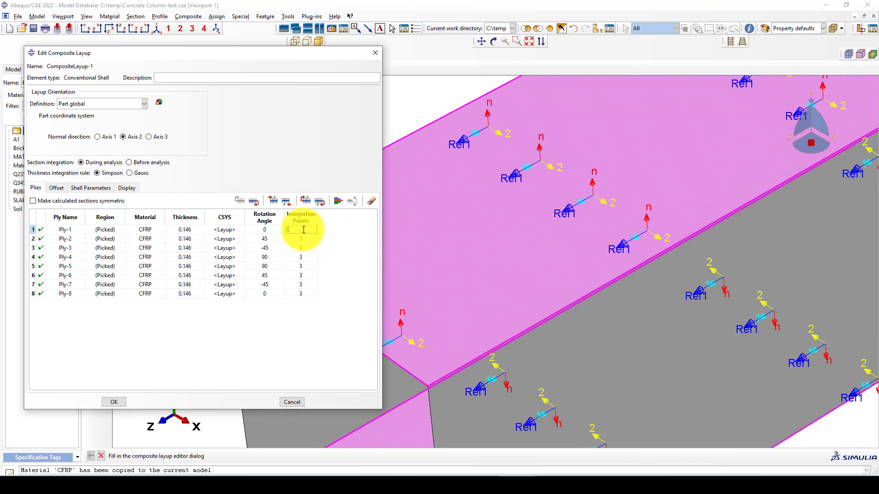
text(3)
drag(296, 231, 295, 281)
drag(294, 229, 300, 300)
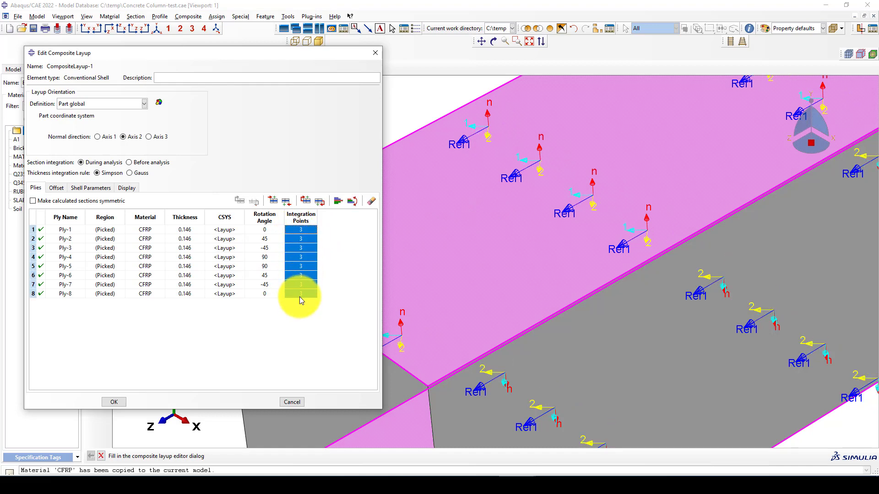
right_click(294, 229)
click(307, 237)
click(223, 227)
text(5)
click(181, 241)
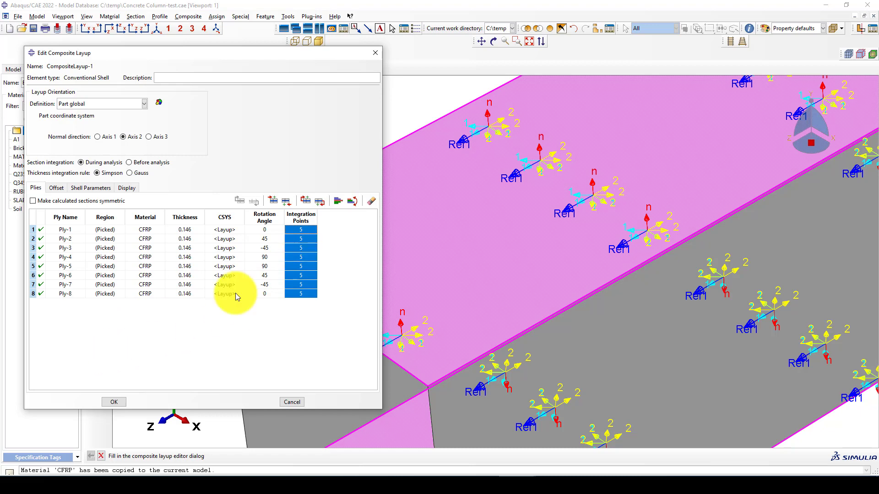
Step: Set the first layup's shell reference surface to Bottom surface and confirm the composite layup
click(115, 403)
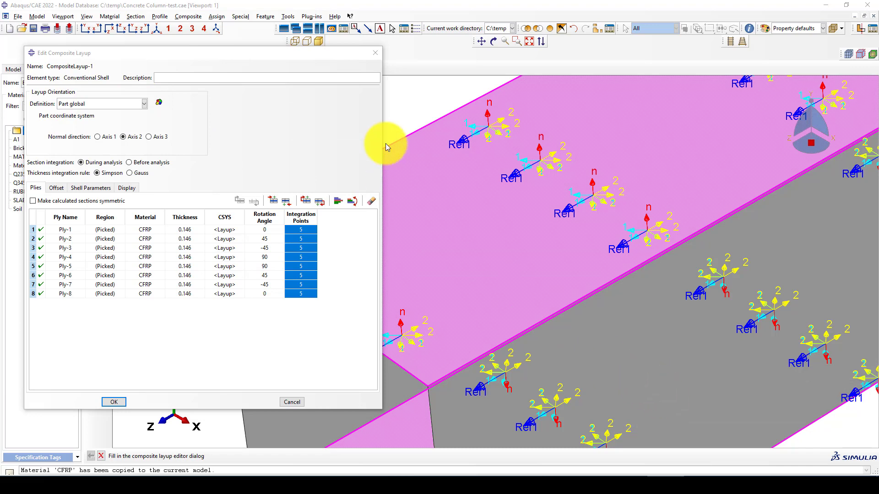
scroll(525, 228, up, 2)
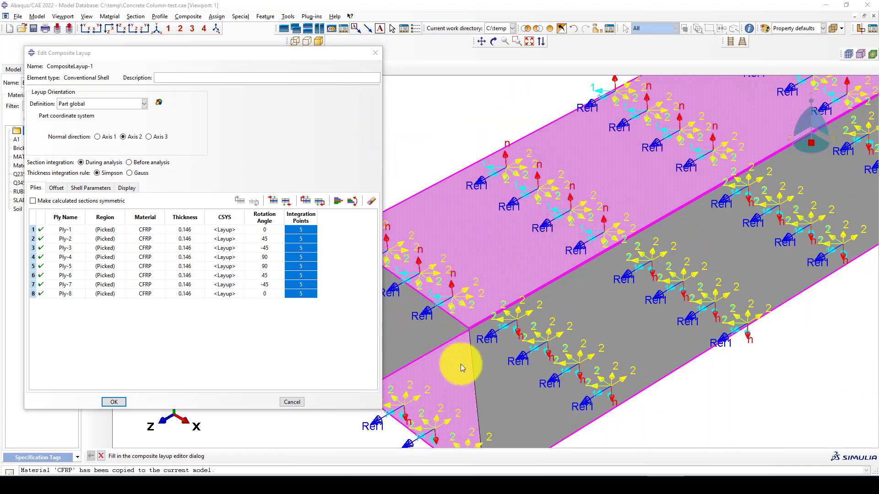
scroll(461, 364, down, 2)
scroll(474, 320, down, 1)
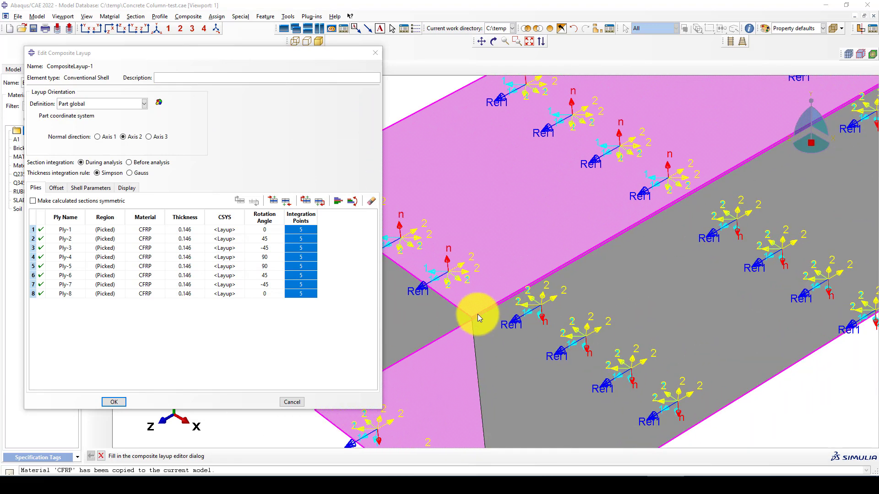
scroll(527, 229, up, 3)
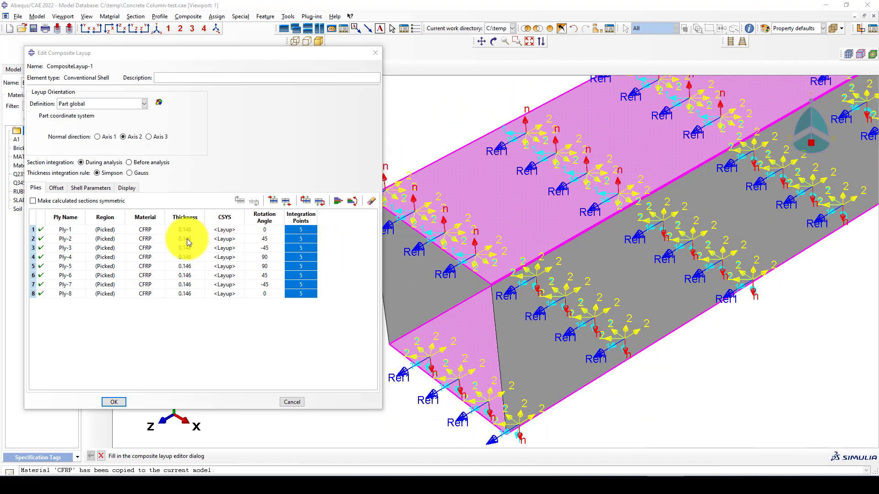
click(56, 187)
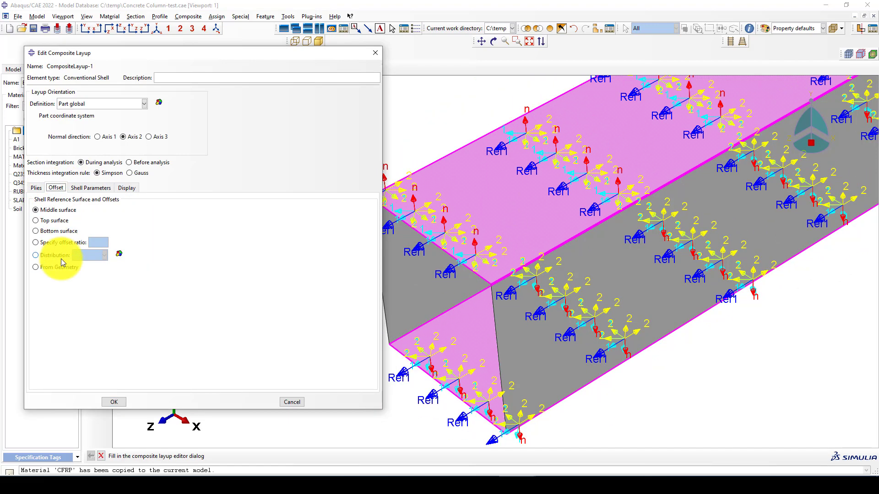
click(56, 231)
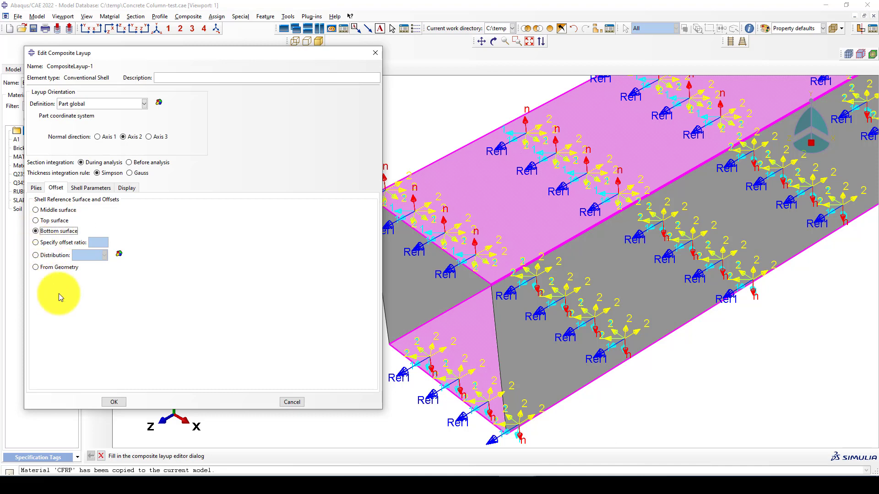
click(117, 402)
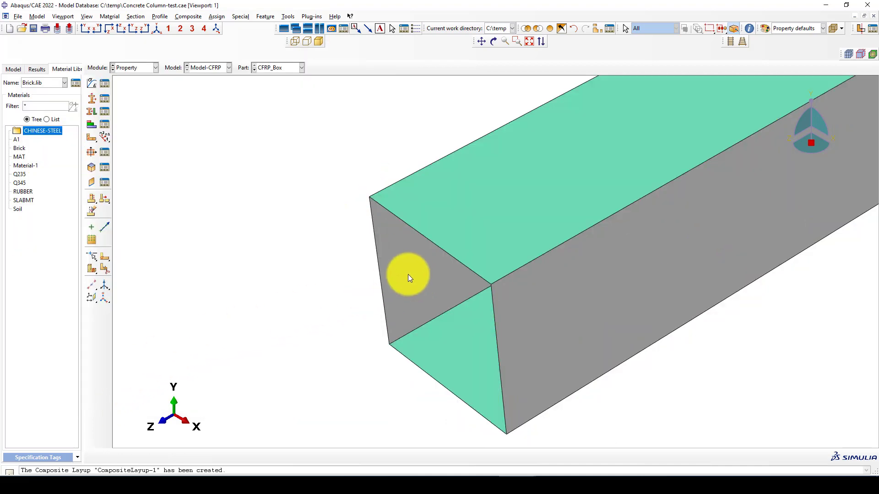
Step: Start a second Conventional Shell composite layup with eight plies on the CFRP_Box part
ctrl+alt+drag(365, 202, 347, 248)
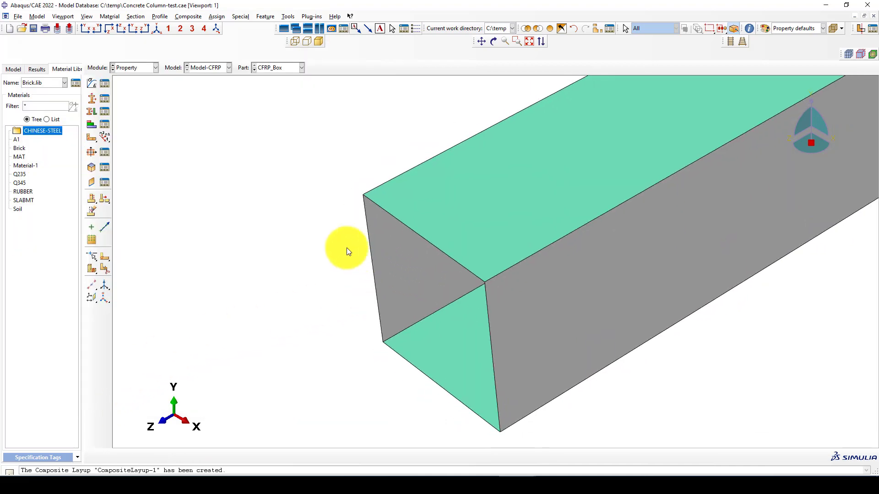
click(94, 126)
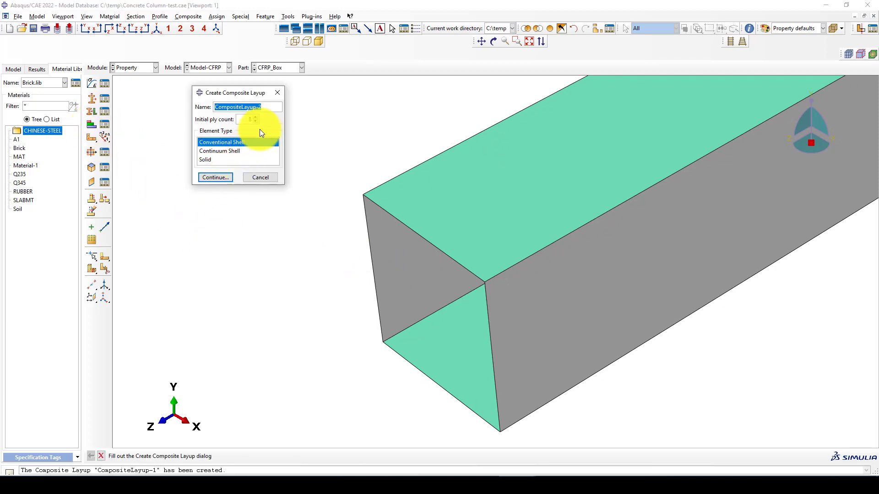
click(216, 178)
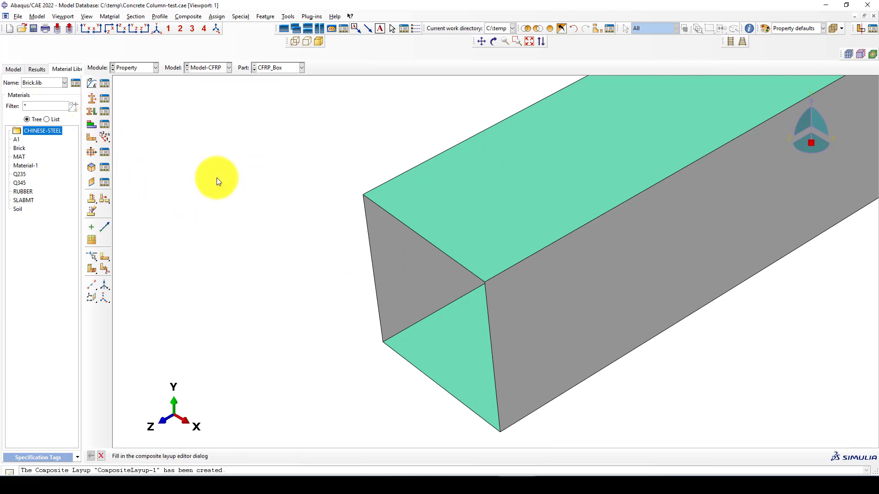
Step: Assign the two vertical side faces of the box as the region of all eight plies, with Axis 2 as normal direction
drag(97, 227, 99, 306)
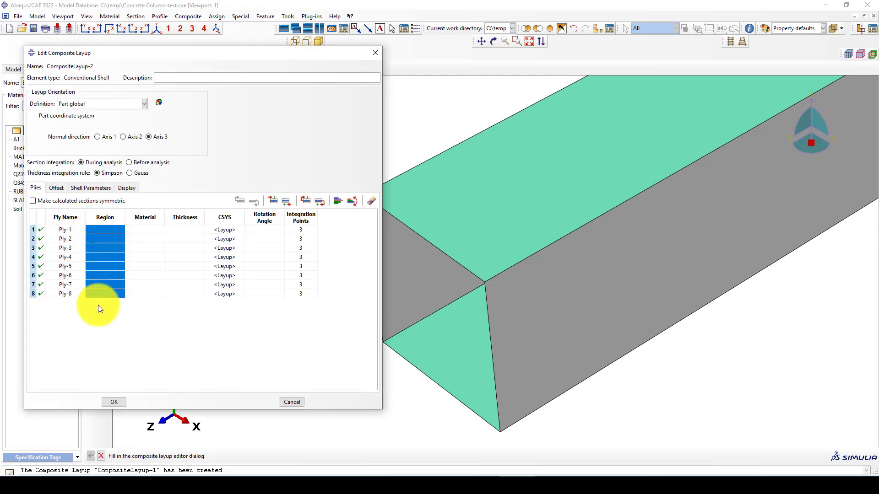
right_click(98, 229)
click(117, 235)
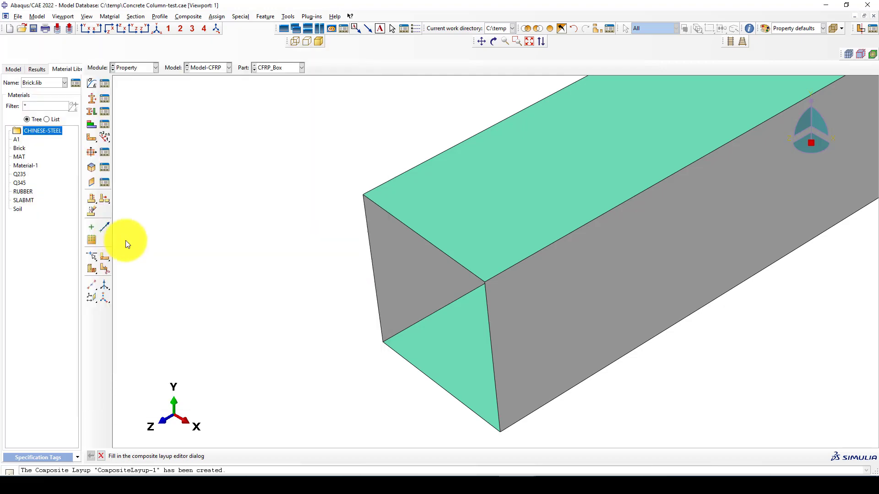
click(379, 266)
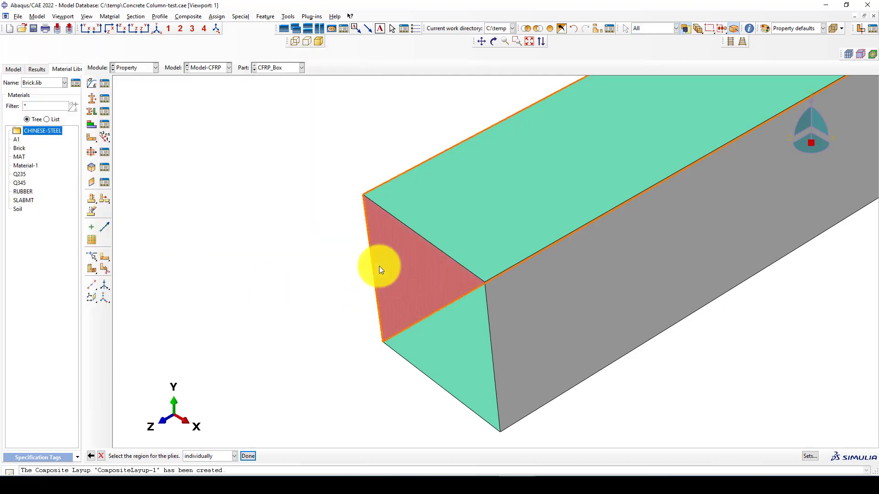
shift+click(518, 296)
middle_click(234, 258)
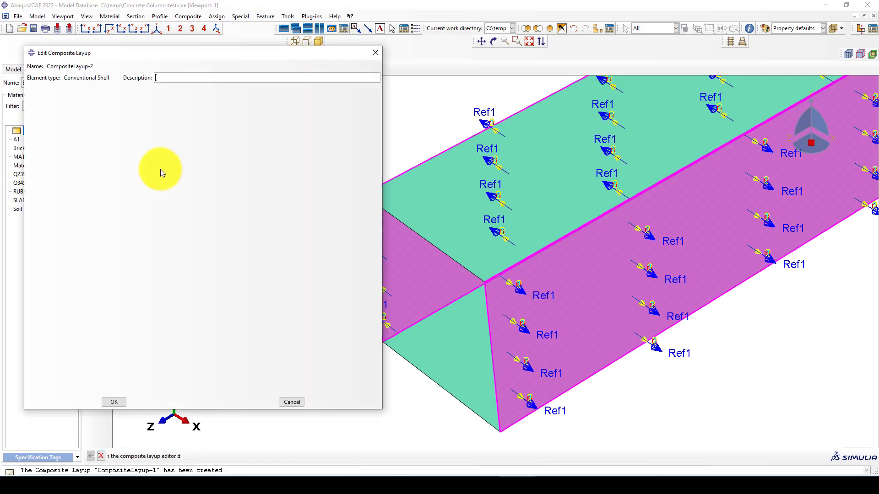
click(123, 136)
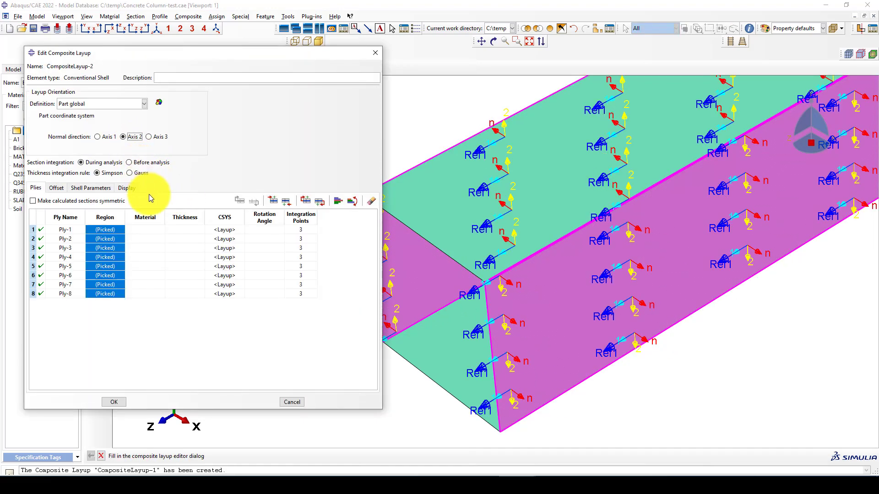
Step: Assign the CFRP material to all eight plies of the side-face layup
click(146, 229)
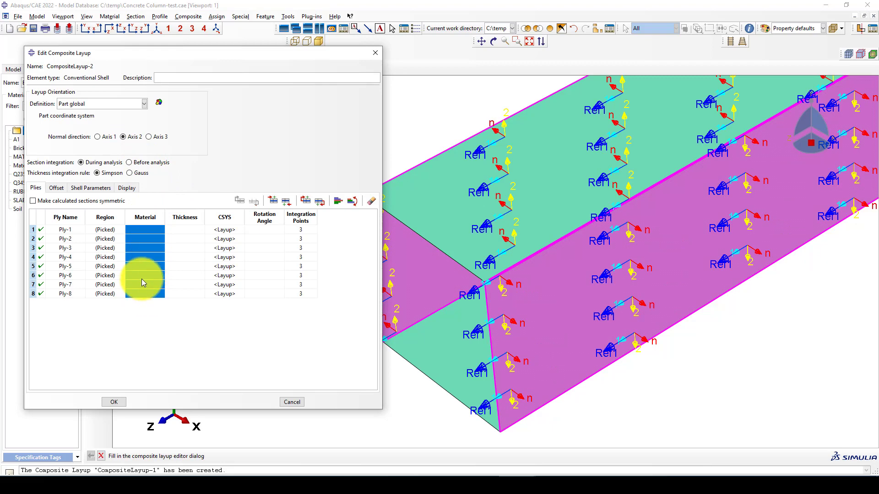
right_click(142, 279)
click(161, 284)
click(66, 80)
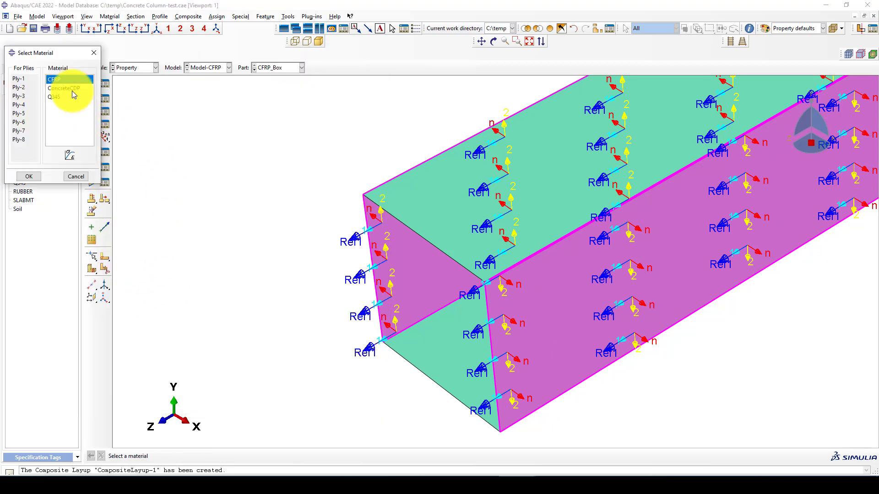
click(40, 177)
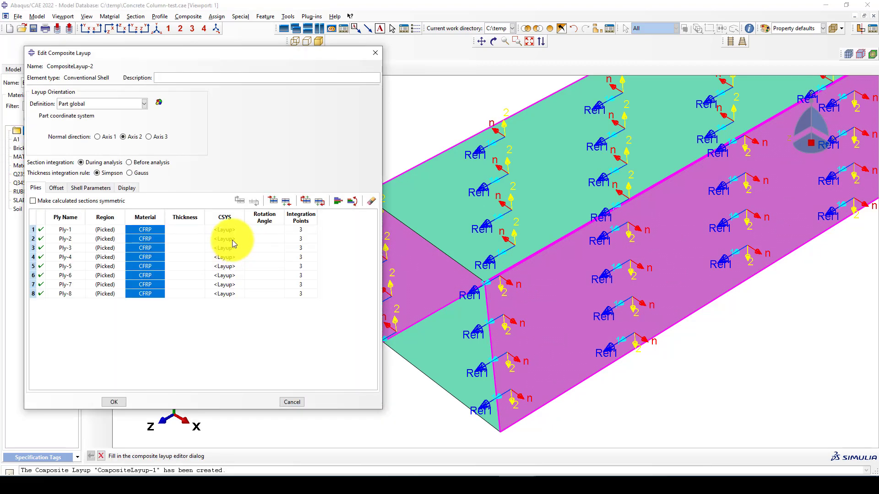
Step: Set the thickness of all eight plies in the side-face layup to 0.146
drag(192, 234, 172, 294)
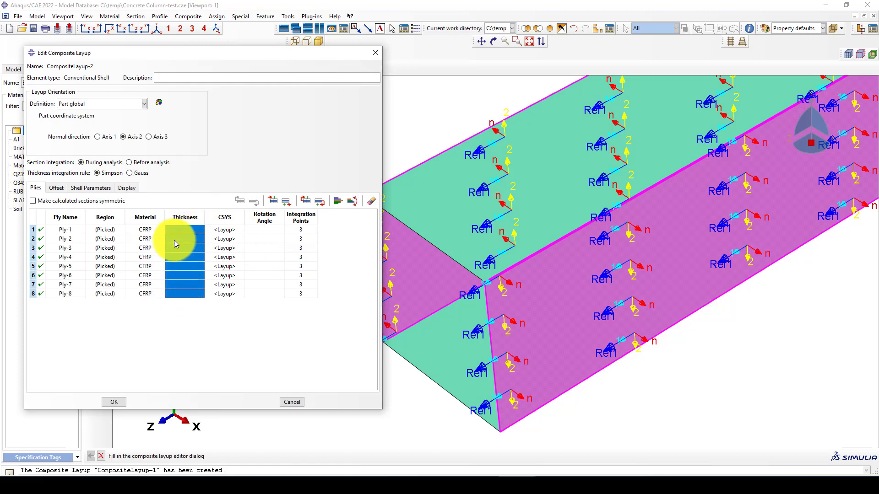
right_click(185, 260)
click(187, 245)
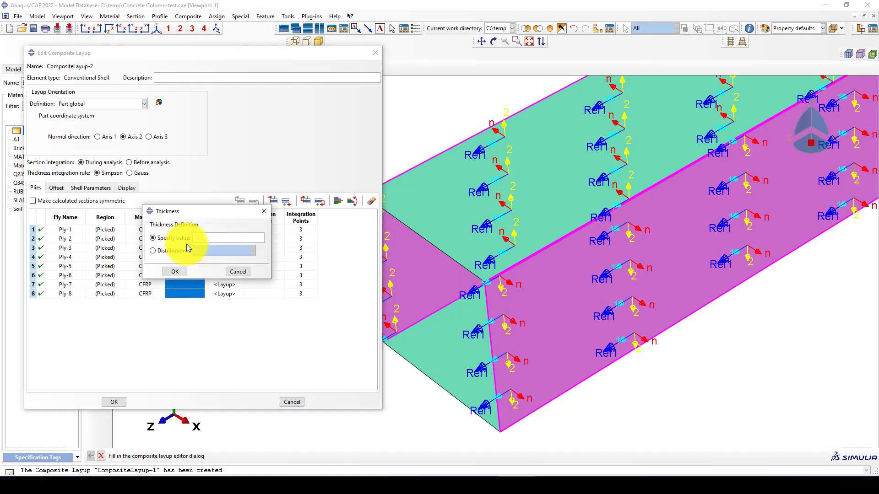
text(0.146)
click(175, 272)
Step: Enter rotation angles of 0, 45, -45 and 90 for Ply-1 through Ply-4 of the side-face layup
click(257, 229)
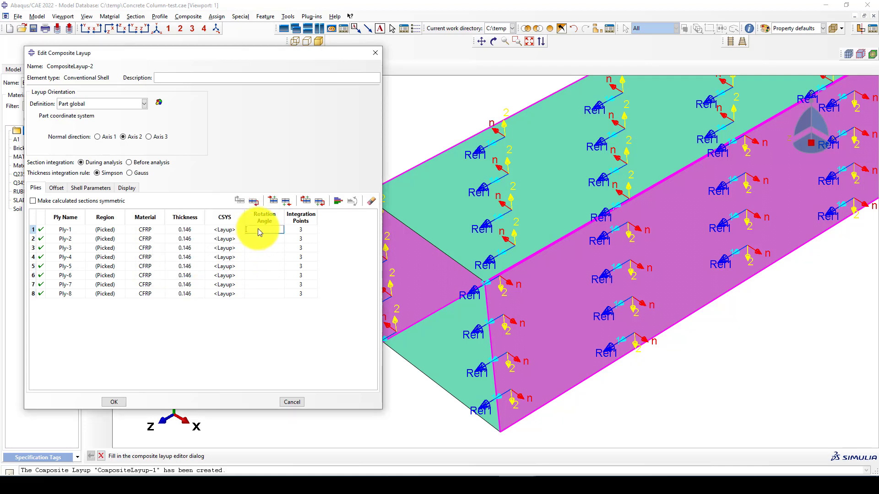
click(264, 237)
text(4)
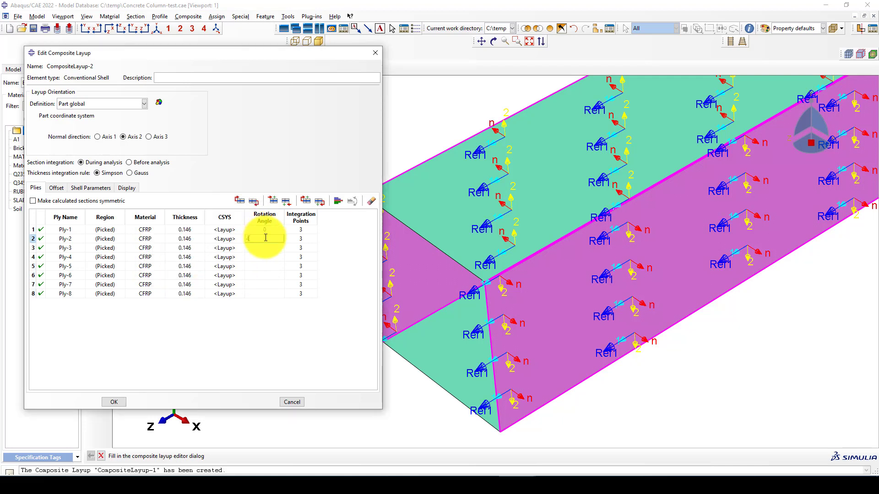
text(5)
click(268, 249)
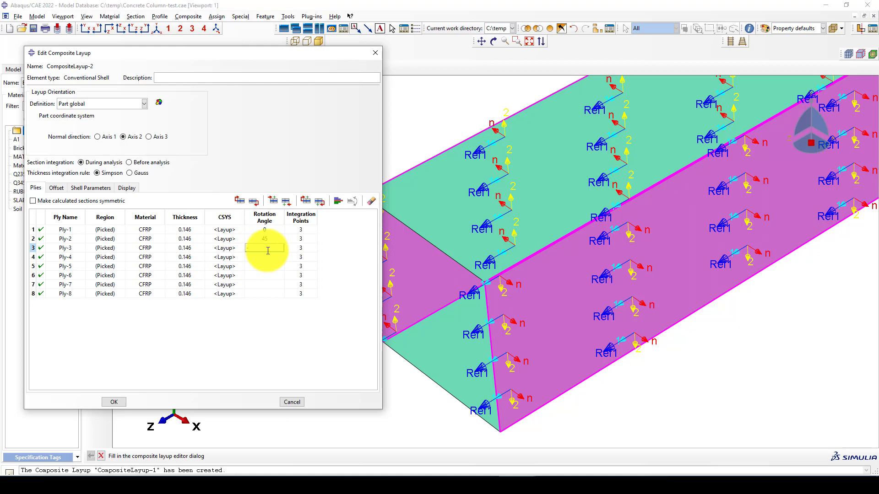
click(265, 257)
text(90)
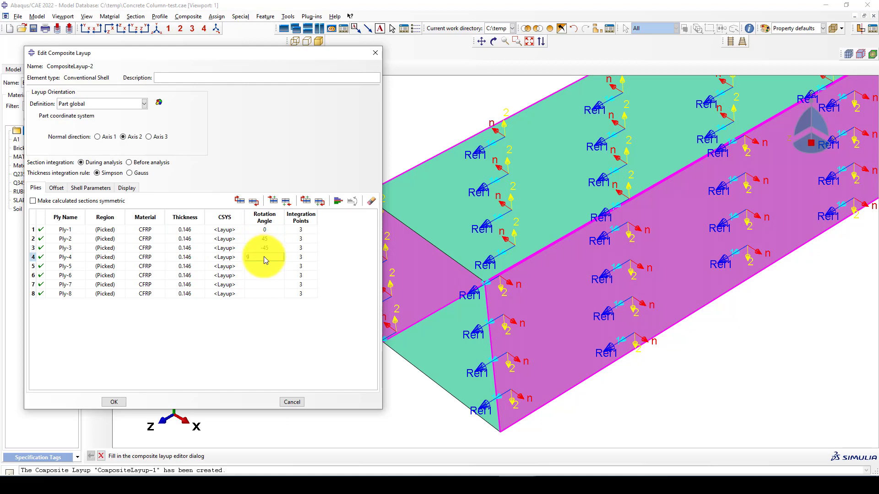
Step: Enter rotation angles of 90, 45, -45 and 0 for Ply-5 through Ply-8 of the side-face layup
click(259, 266)
text(9)
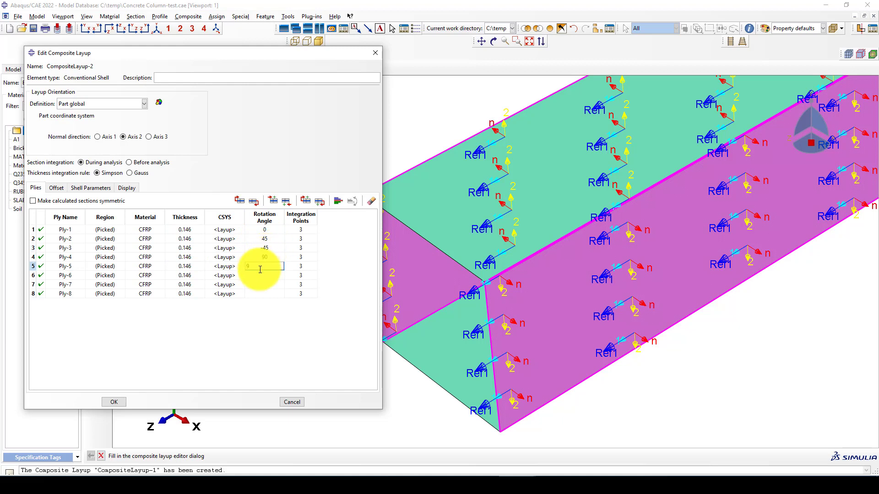
text(0)
click(262, 274)
text(45)
click(262, 285)
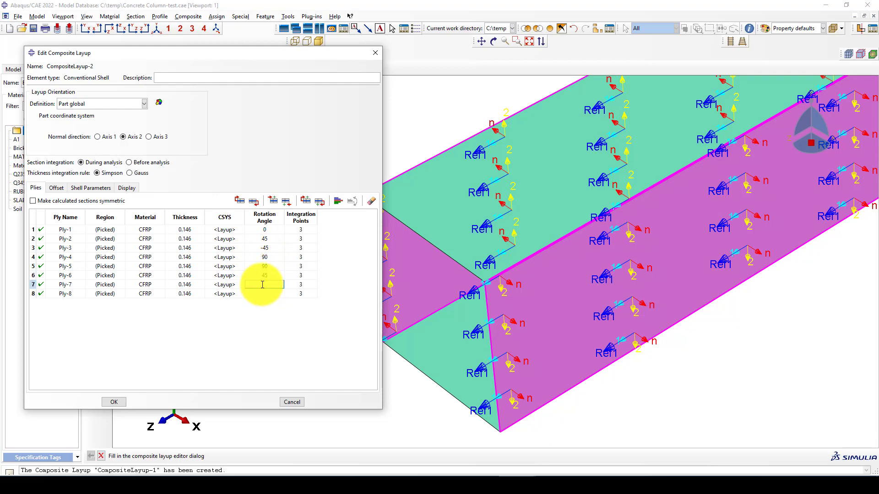
text(-45)
click(254, 294)
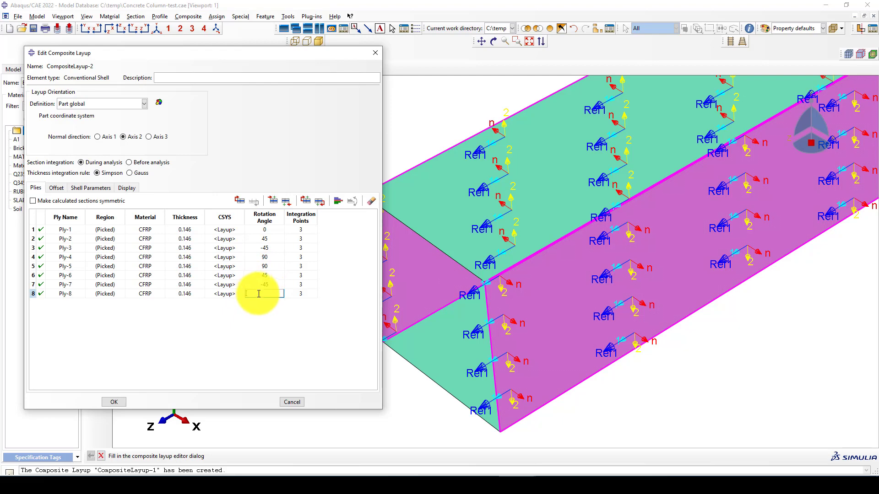
text(0)
key(Return)
Step: Set the integration points of all eight plies in the side-face layup to 5
drag(297, 232, 292, 291)
right_click(294, 271)
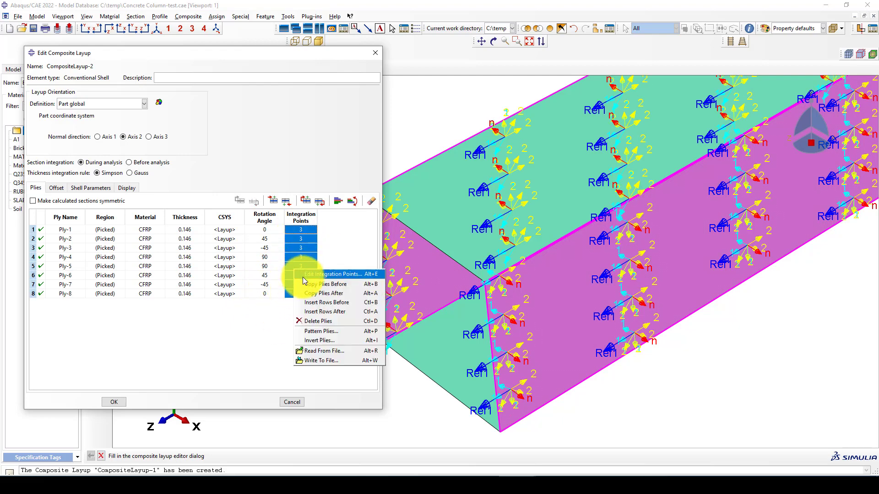
click(320, 274)
click(245, 239)
click(244, 239)
click(185, 256)
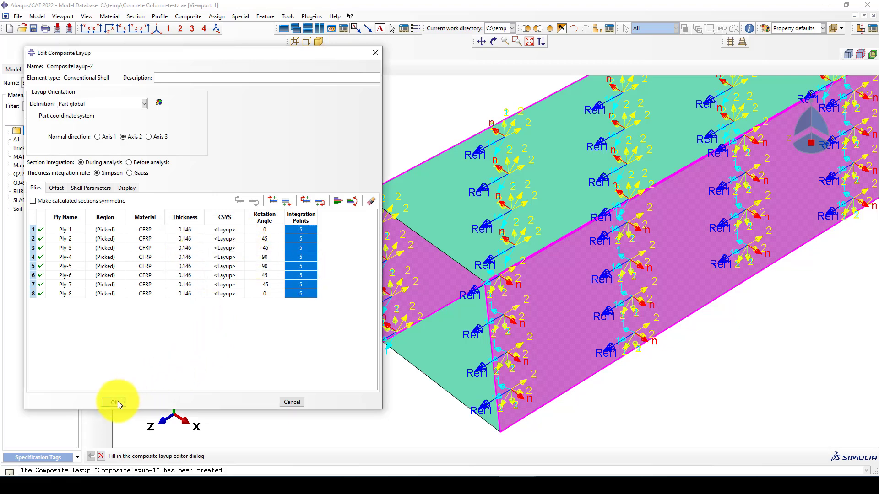
Step: Set the side-face layup's shell reference surface to Bottom surface and confirm the composite layup
click(56, 188)
click(36, 231)
click(112, 402)
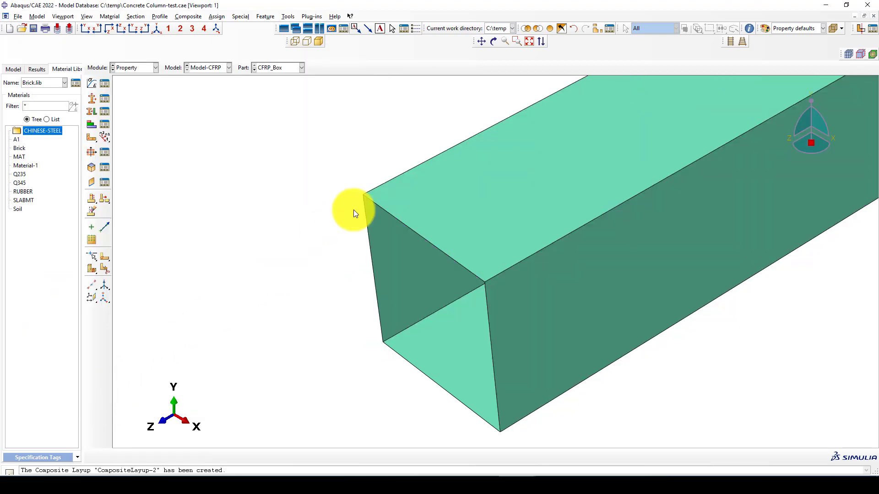
Step: Switch to the Assembly module and create a dependent instance of the CFRP_Box part in Model-CFRP
scroll(363, 210, up, 1)
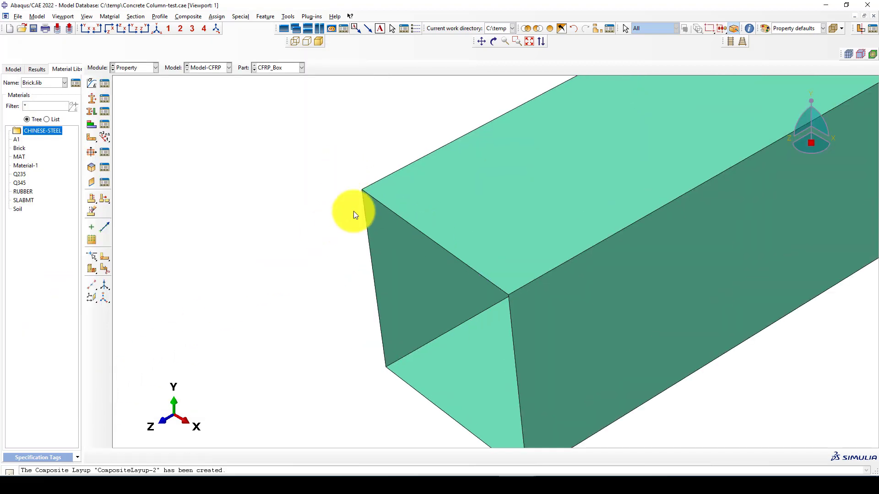
click(133, 68)
click(140, 95)
click(141, 68)
click(139, 102)
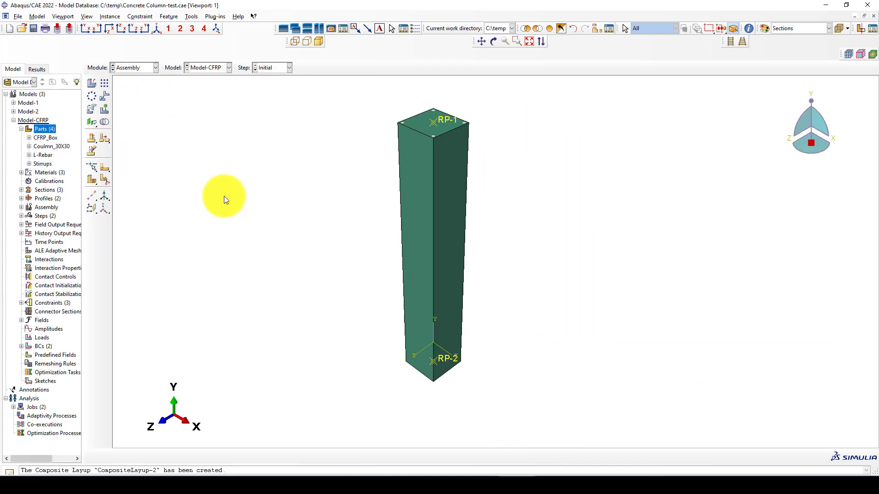
click(92, 83)
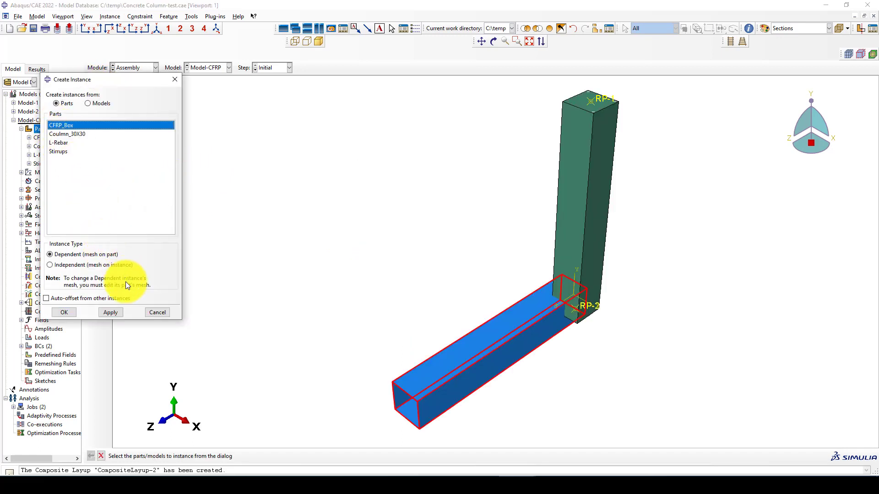
click(60, 312)
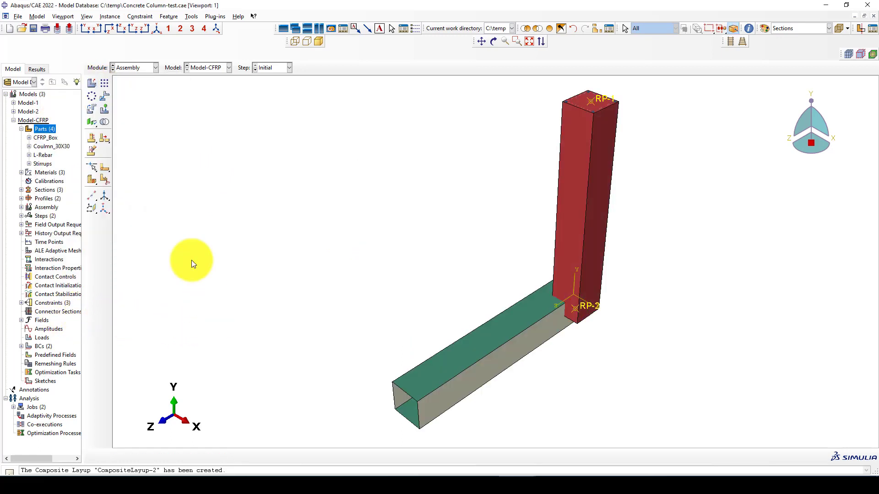
Step: Rotate the CFRP_Box instance 90 degrees about the lower edge of its free end so it stands parallel to the column
click(93, 110)
click(432, 358)
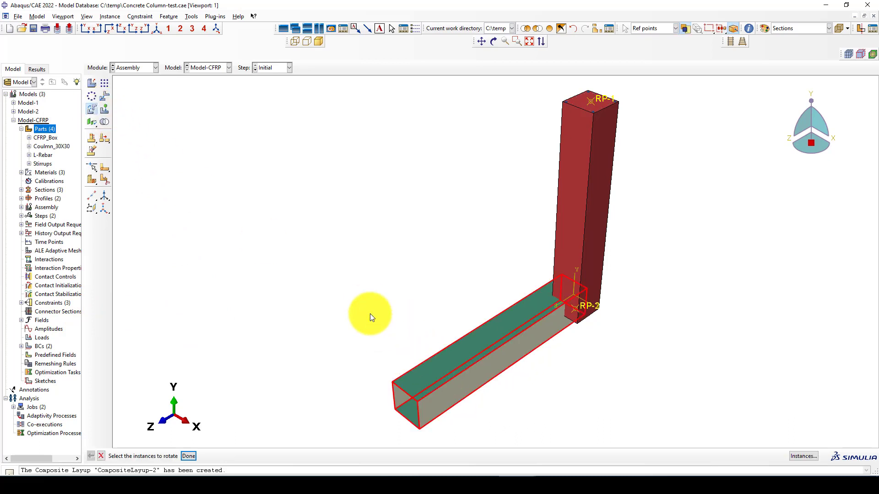
scroll(362, 318, down, 2)
middle_click(336, 336)
scroll(391, 385, up, 1)
click(394, 368)
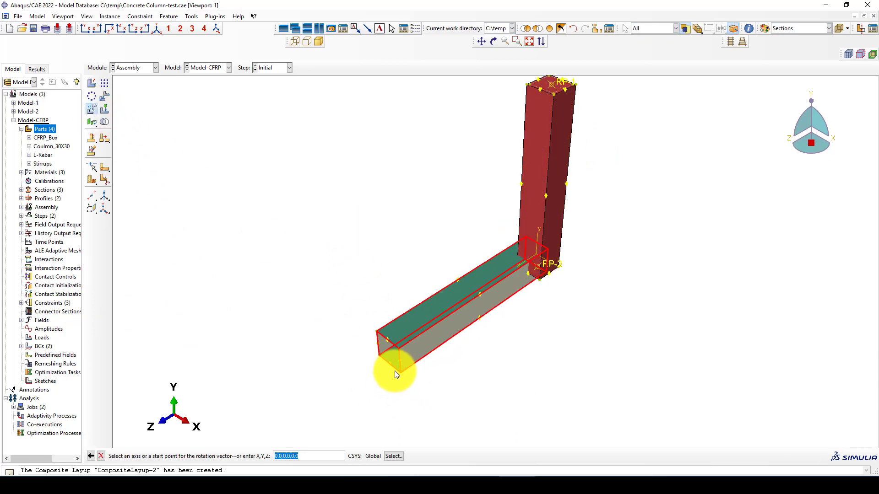
click(397, 369)
key(Return)
middle_click(313, 292)
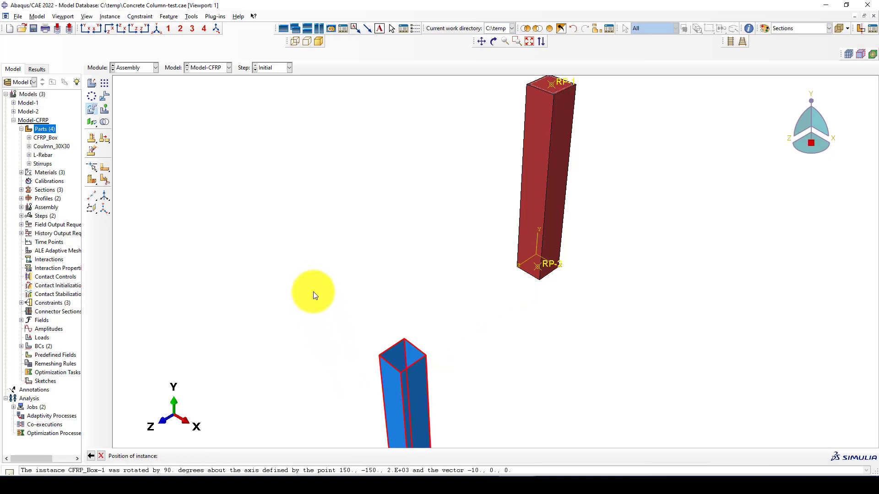
Step: Translate the CFRP_Box instance from its rear top corner to the matching rear top corner of the concrete column
click(104, 98)
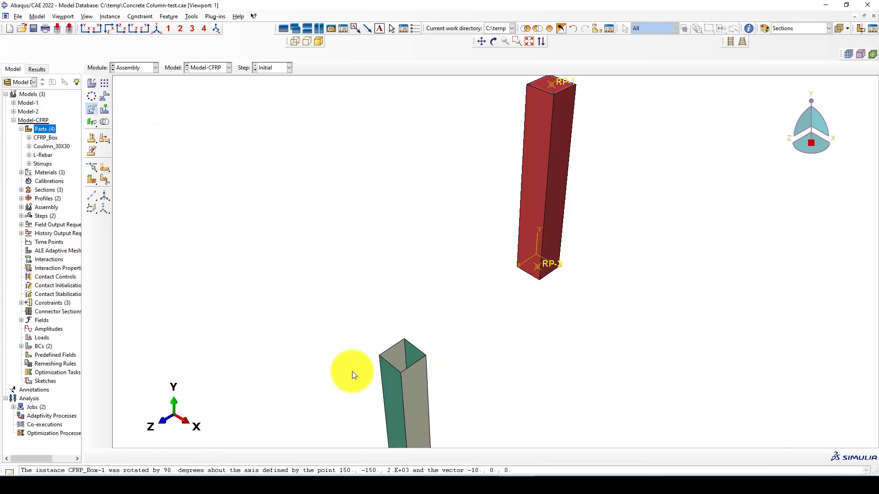
middle_click(359, 372)
scroll(405, 347, up, 1)
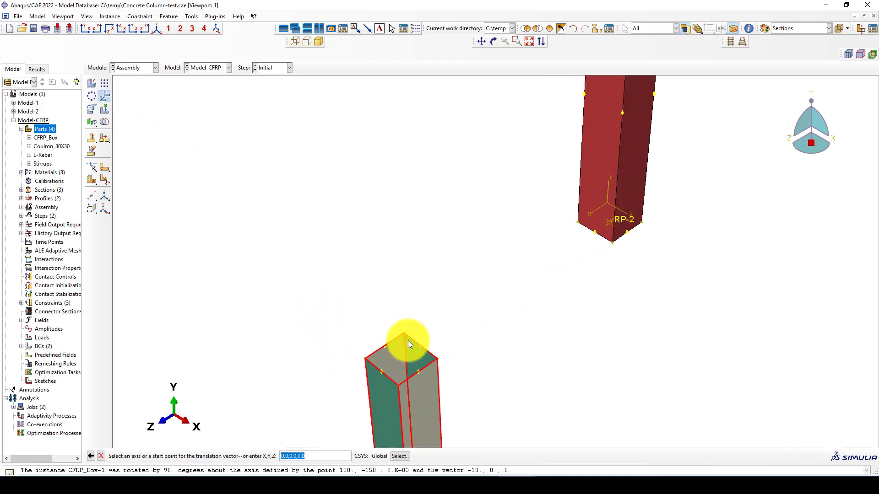
click(405, 334)
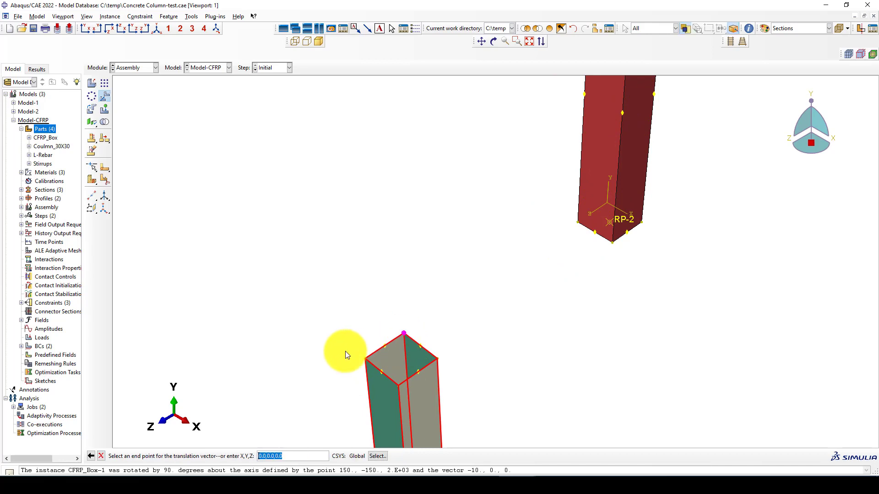
scroll(345, 350, down, 3)
scroll(476, 158, up, 6)
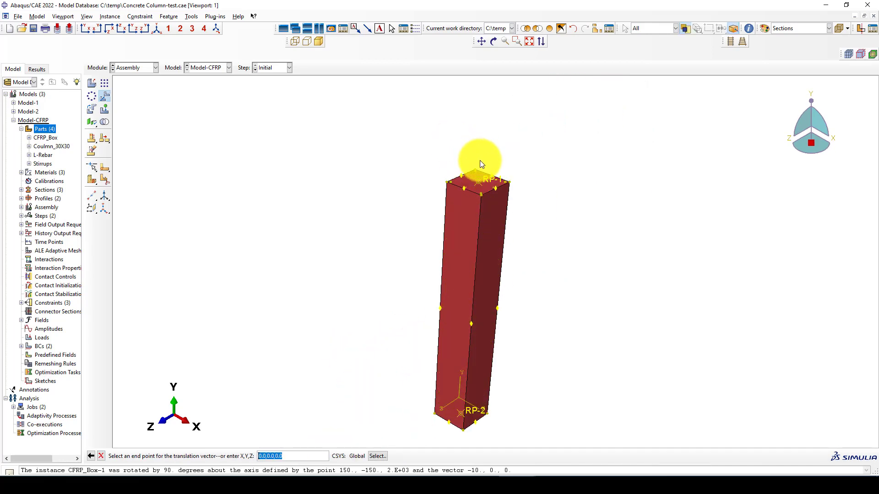
scroll(471, 172, up, 4)
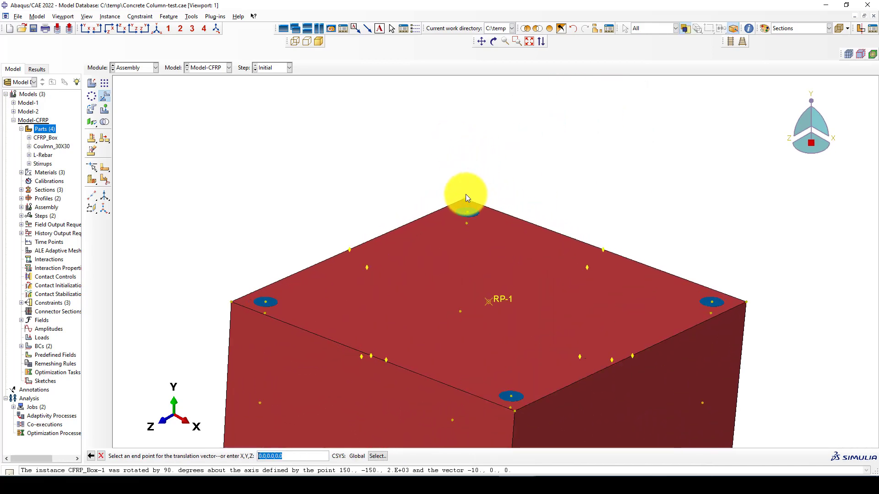
click(465, 199)
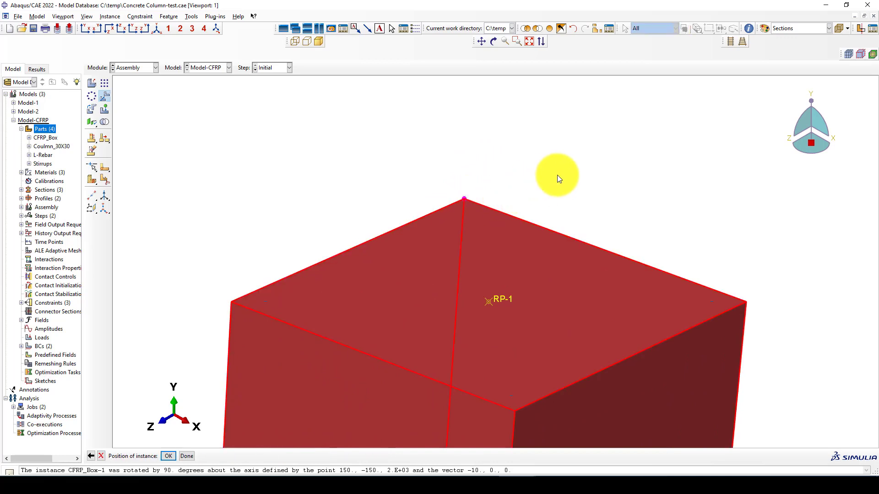
middle_click(439, 183)
scroll(439, 182, down, 2)
scroll(438, 183, down, 3)
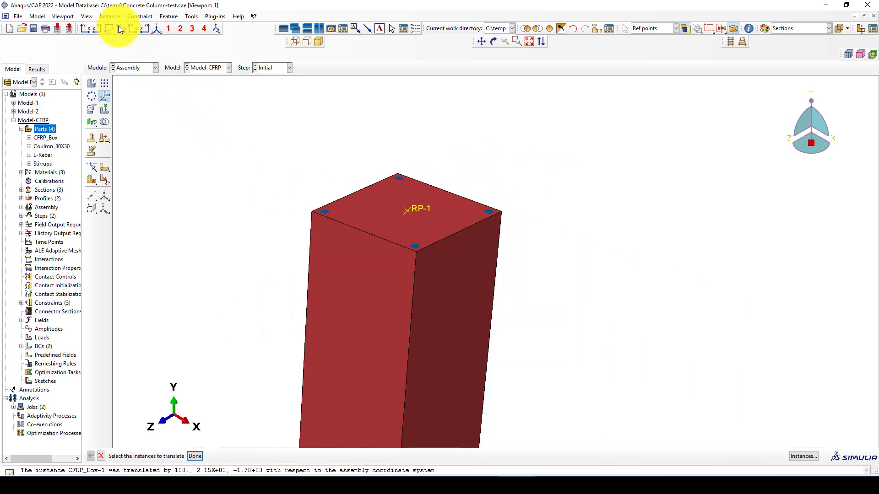
Step: Turn on shell thickness rendering in the assembly display options
click(87, 17)
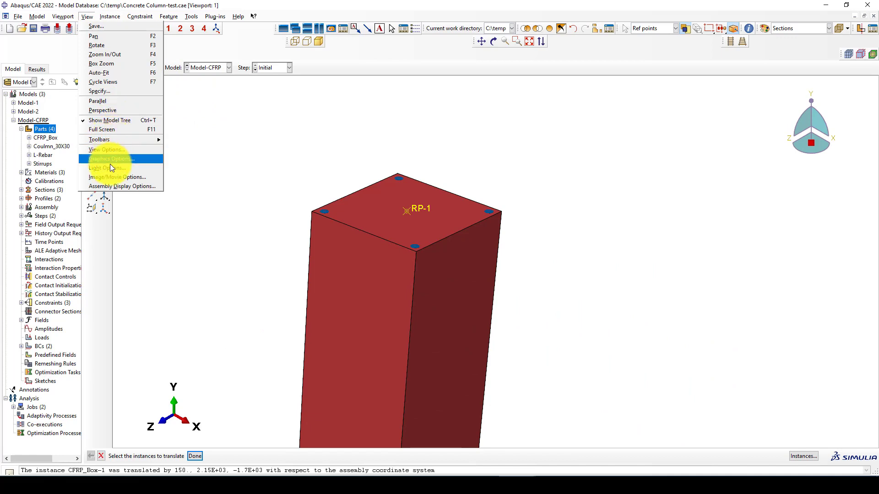
click(113, 185)
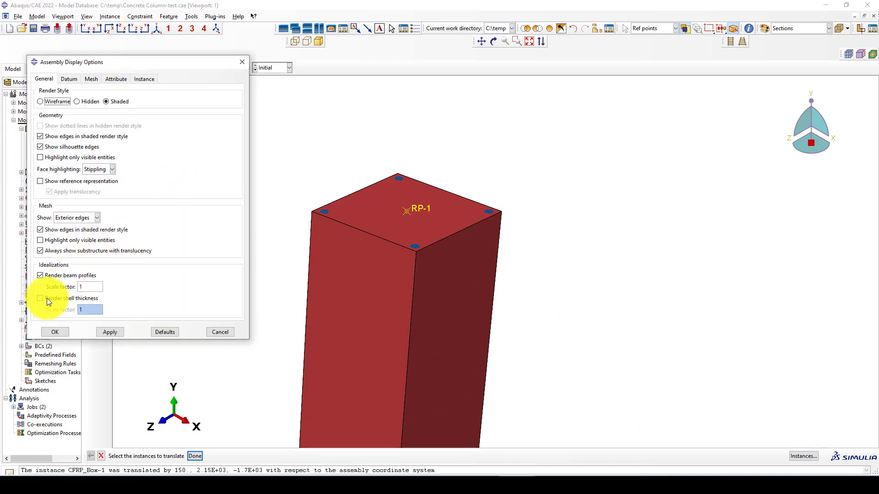
click(46, 298)
click(106, 336)
click(65, 334)
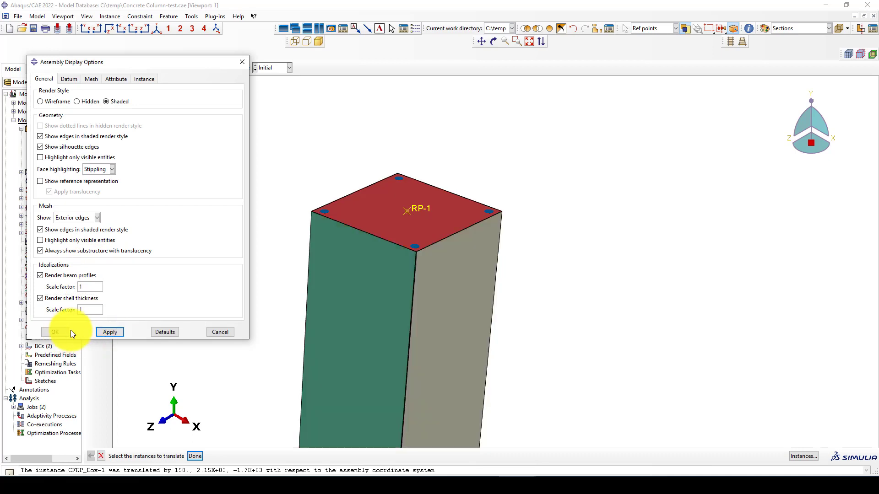
click(54, 332)
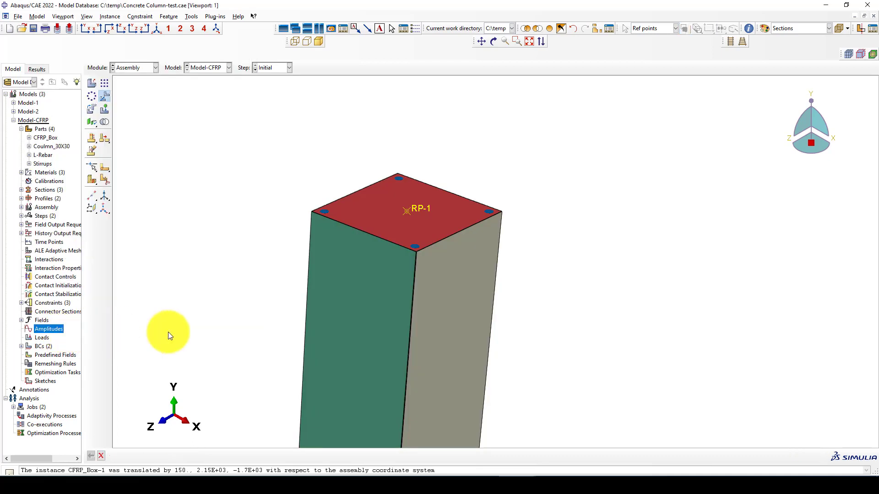
Step: Examine the rendered CFRP shell thickness around the column's top corner, then restore the isometric view
ctrl+alt+drag(444, 223, 465, 378)
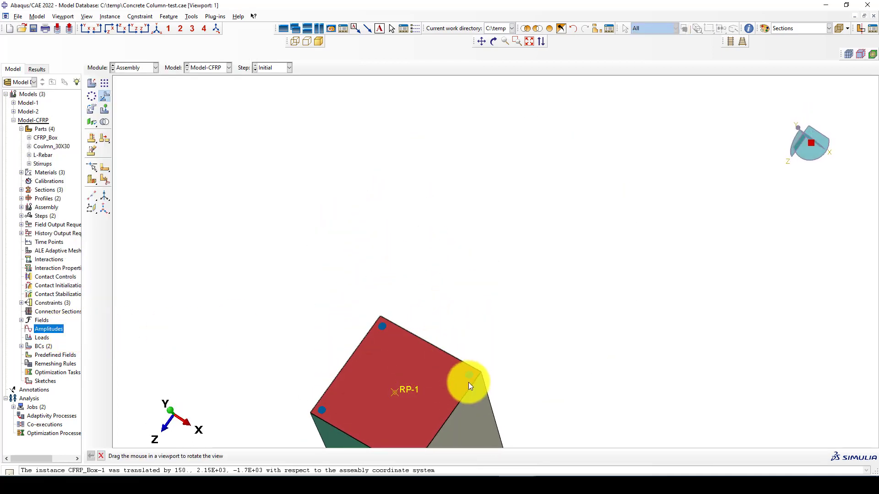
scroll(481, 369, up, 4)
scroll(454, 386, up, 8)
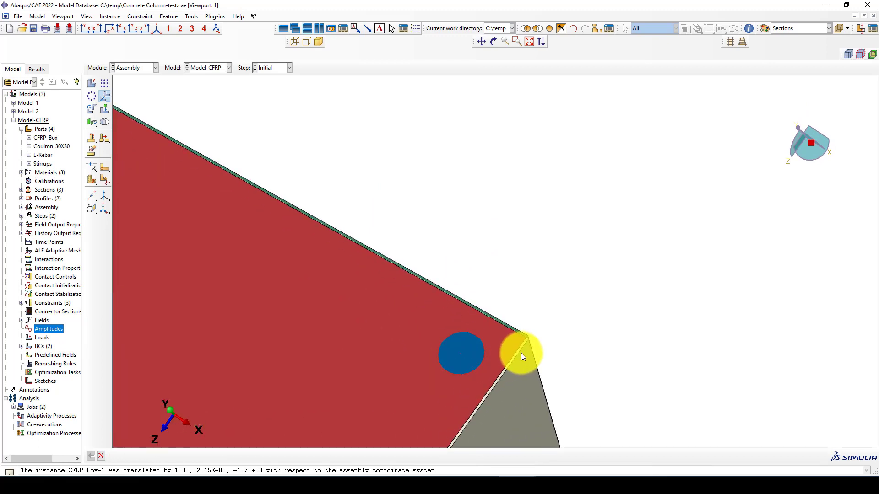
scroll(526, 331, up, 4)
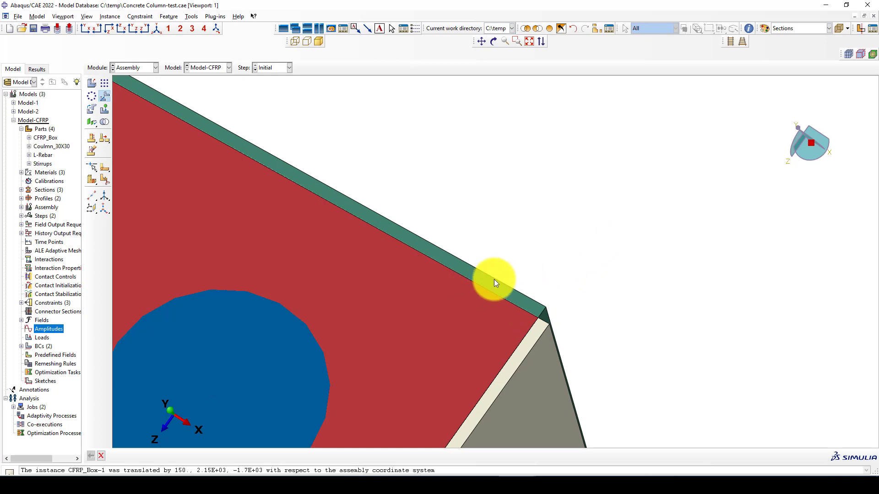
scroll(499, 276, down, 4)
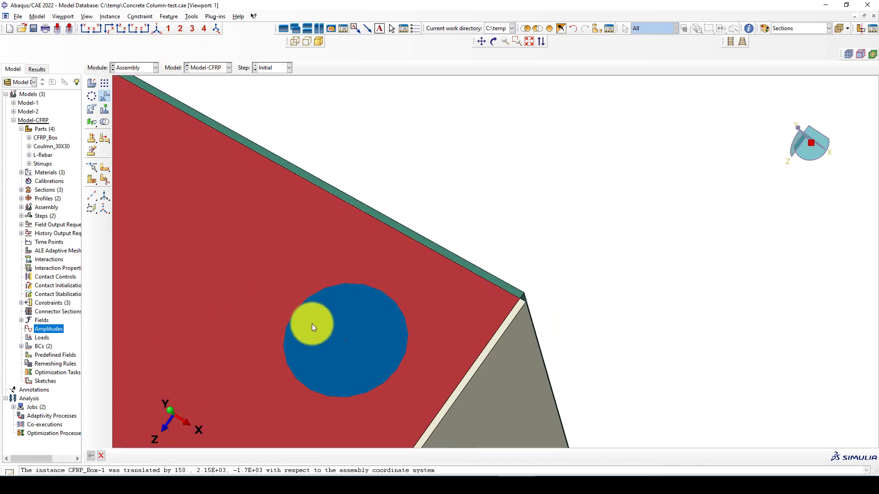
scroll(457, 247, down, 6)
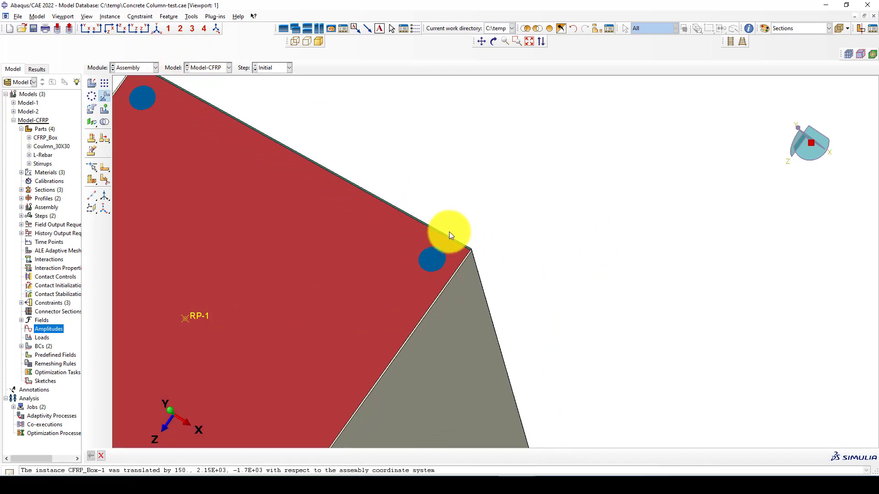
scroll(426, 211, down, 5)
scroll(298, 196, down, 2)
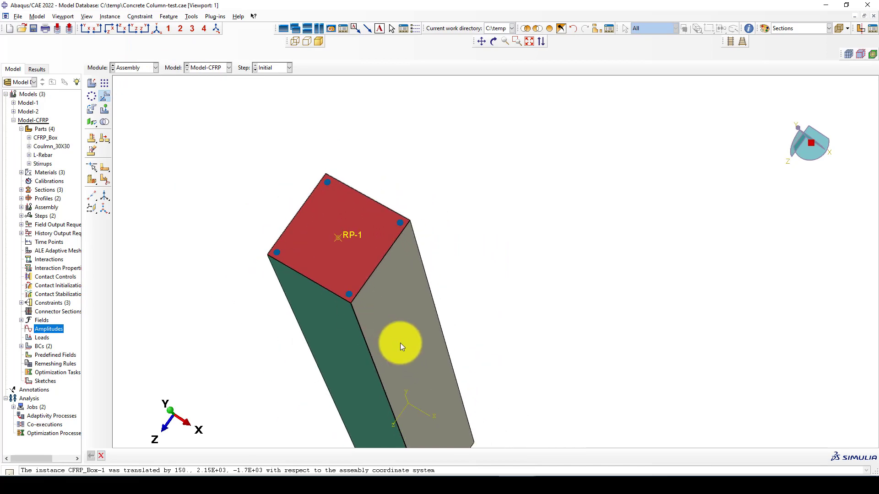
scroll(400, 342, down, 2)
click(156, 29)
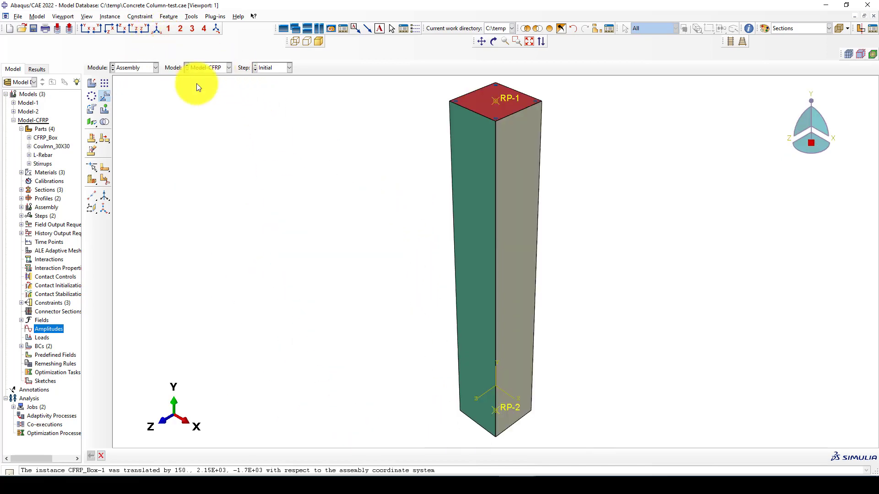
Step: Review the basic and incrementation settings of the Static step in the Step module
click(133, 67)
click(136, 104)
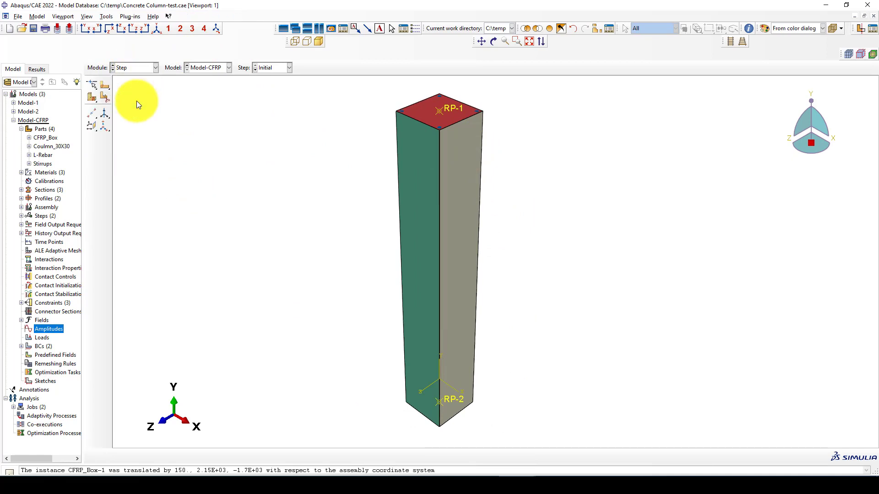
click(105, 84)
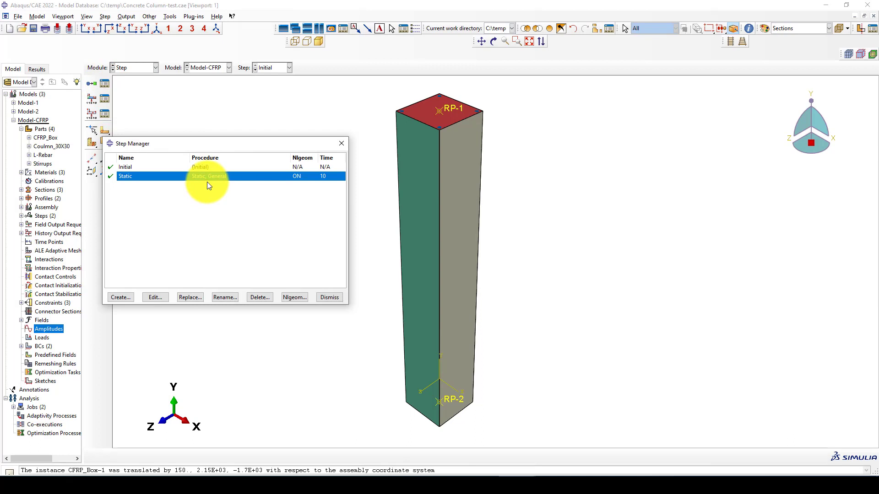
click(153, 297)
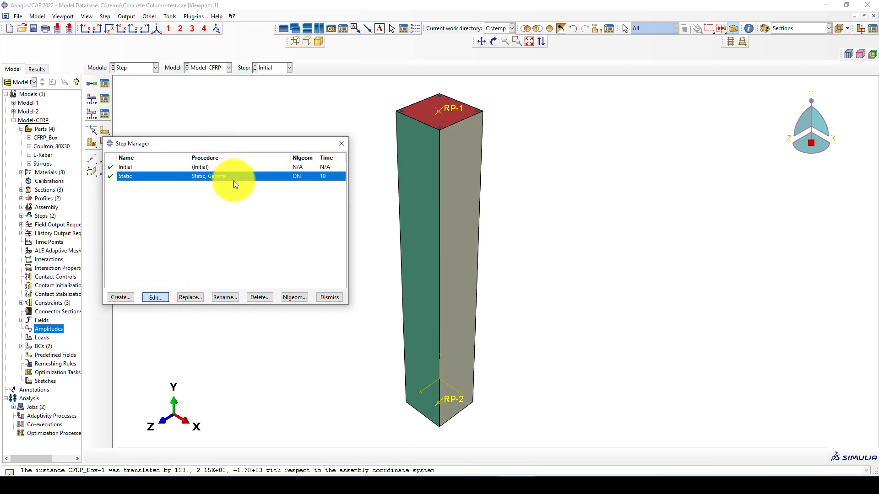
double_click(152, 144)
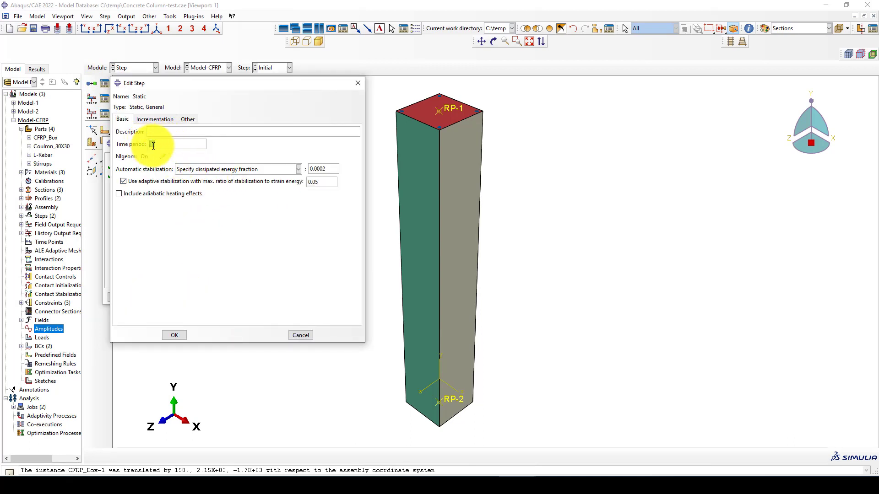
click(166, 119)
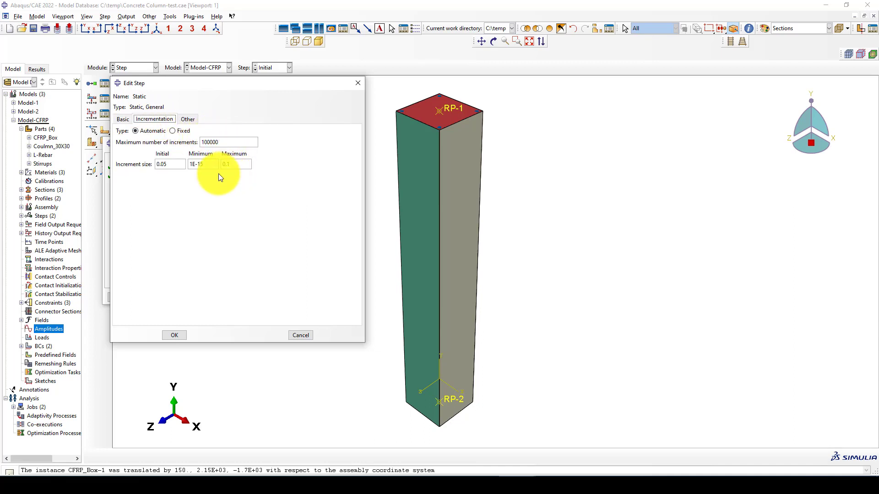
click(175, 334)
click(330, 297)
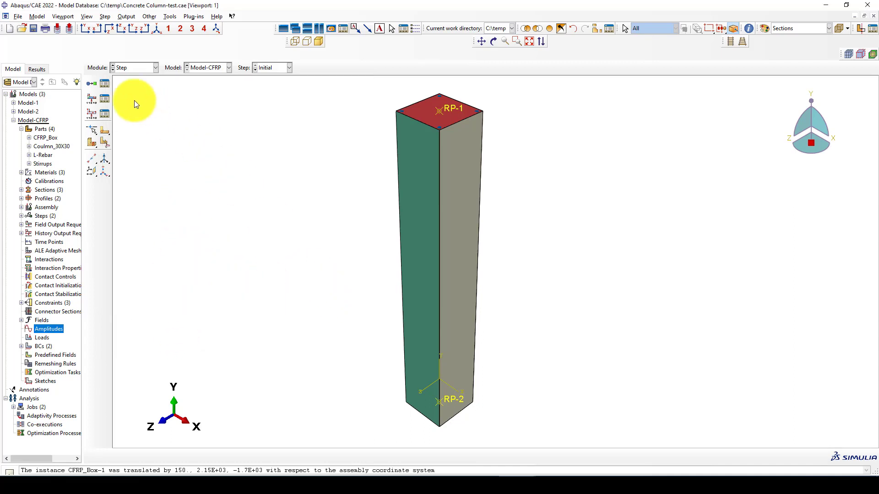
Step: Add the Hashin fiber and matrix tensile and compressive damage initiation criteria (HSNFTCRT, HSNFCCRT, HSNMTCRT, HSNMCCRT) to field output request F-Output-1
click(105, 99)
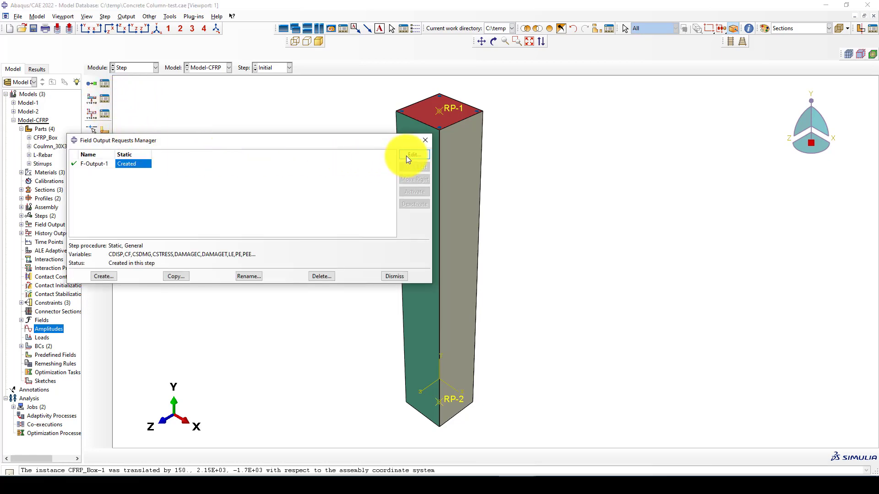
double_click(134, 163)
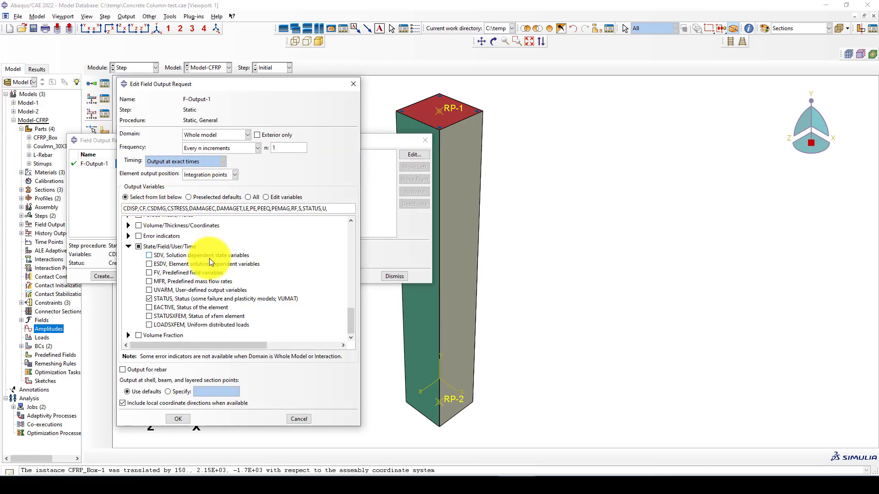
click(129, 246)
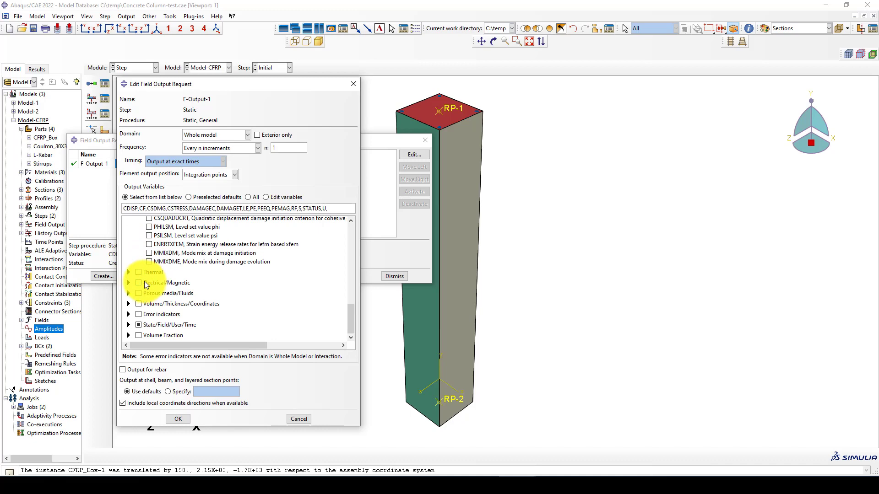
scroll(177, 269, up, 5)
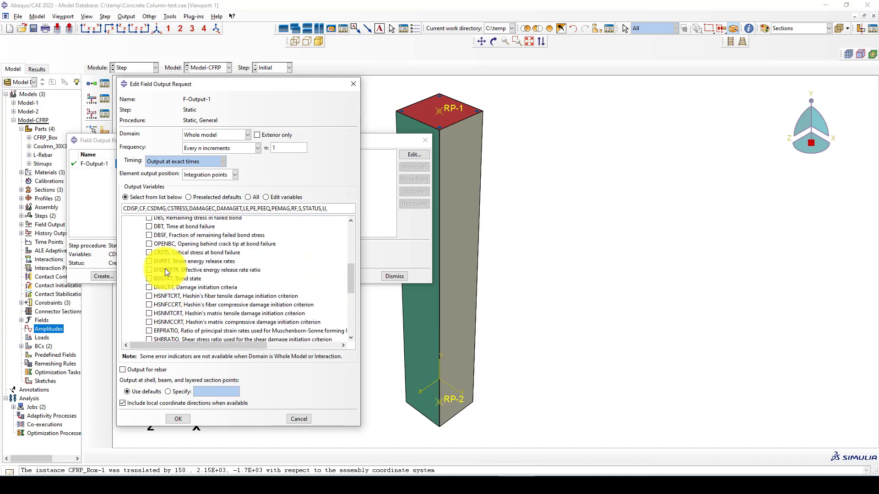
click(151, 296)
click(150, 305)
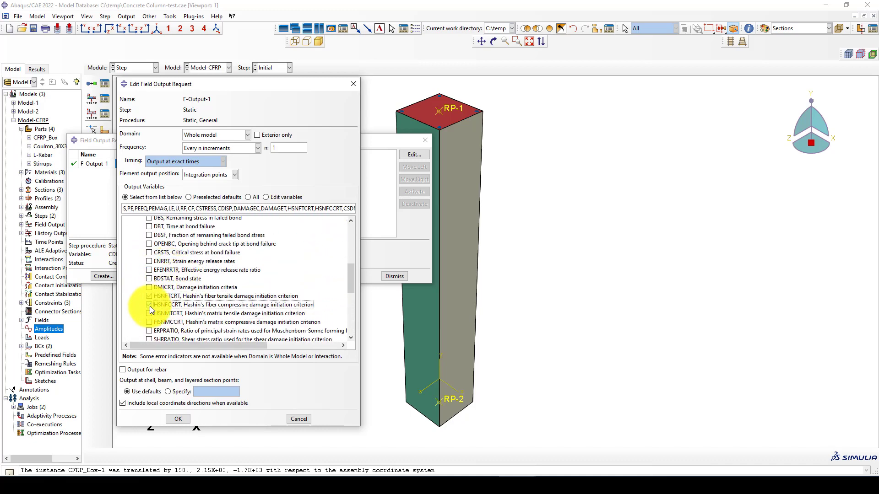
scroll(153, 290, down, 1)
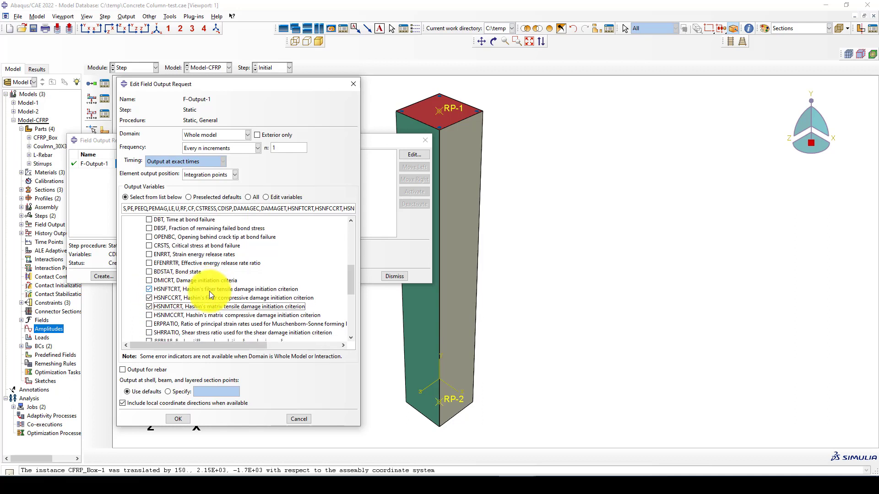
click(150, 294)
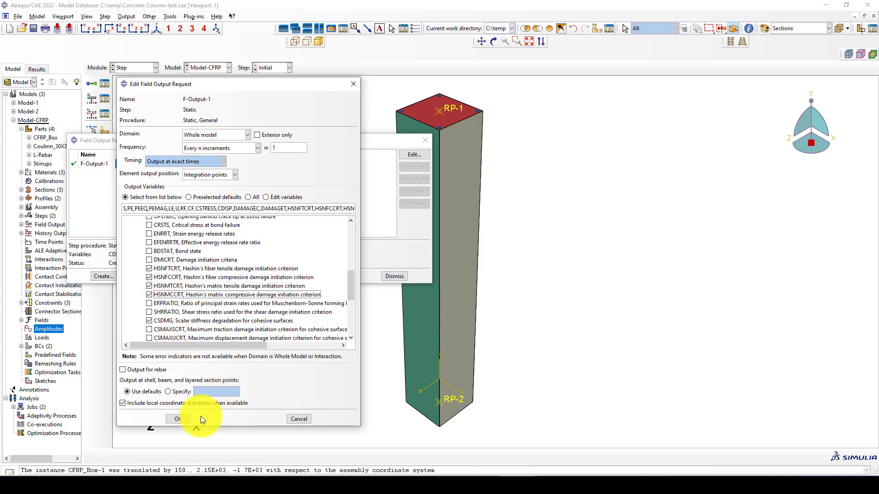
click(177, 419)
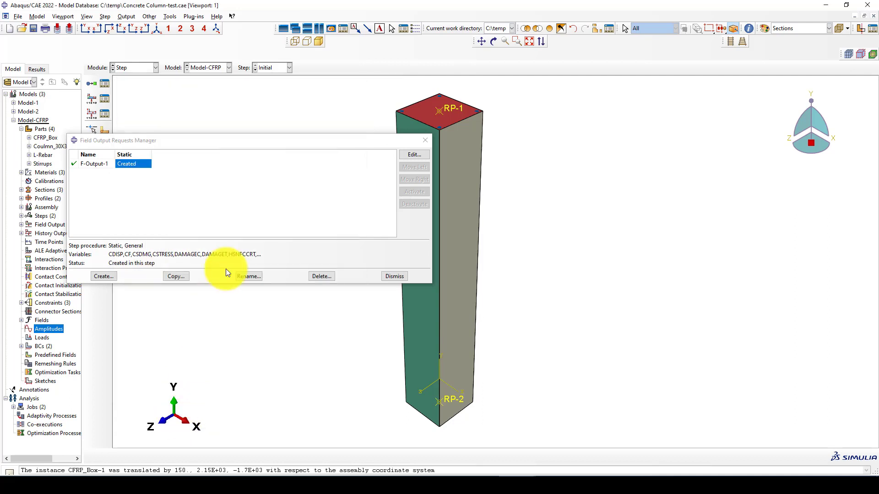
click(392, 274)
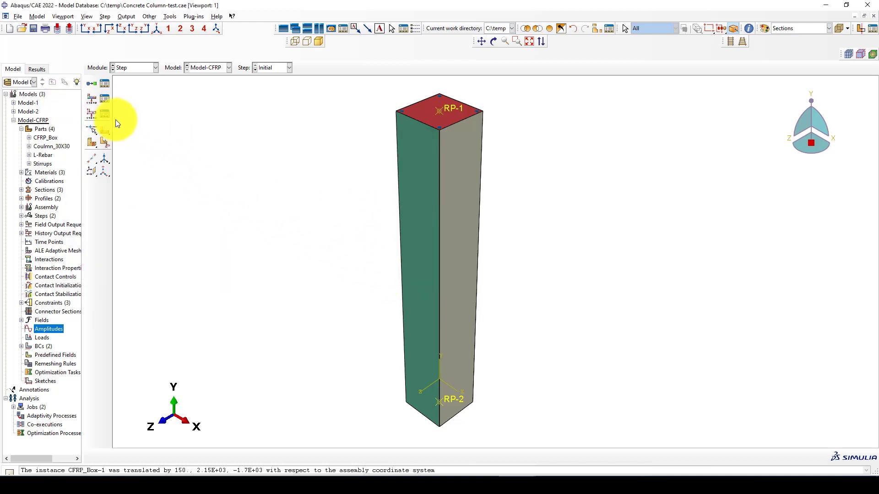
Step: Review the force and displacement variables of history output request H-Output-1 for the Loading set
click(105, 113)
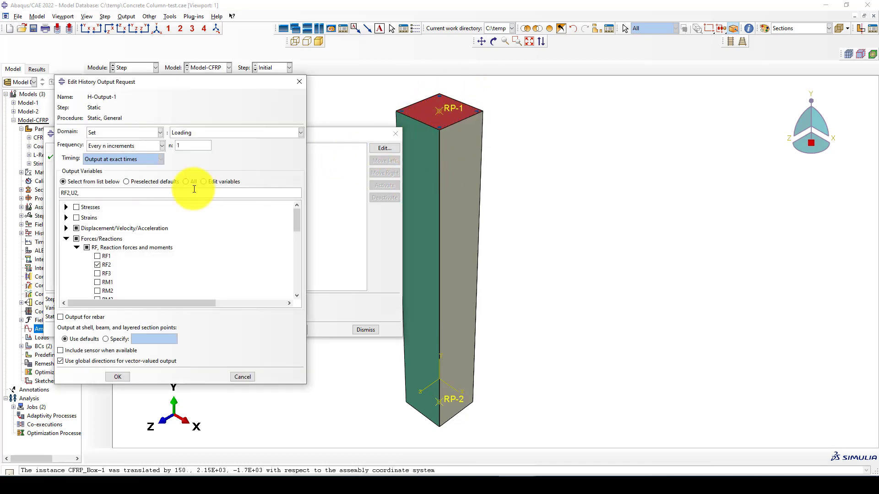
click(66, 238)
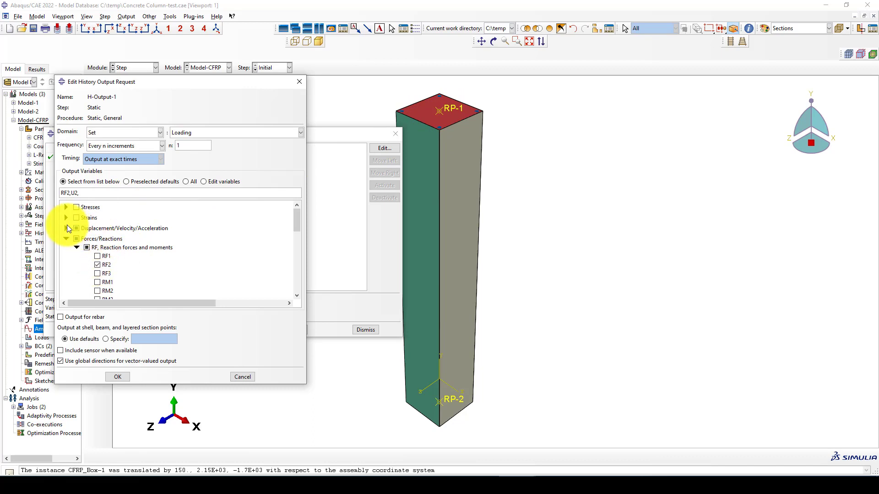
click(66, 228)
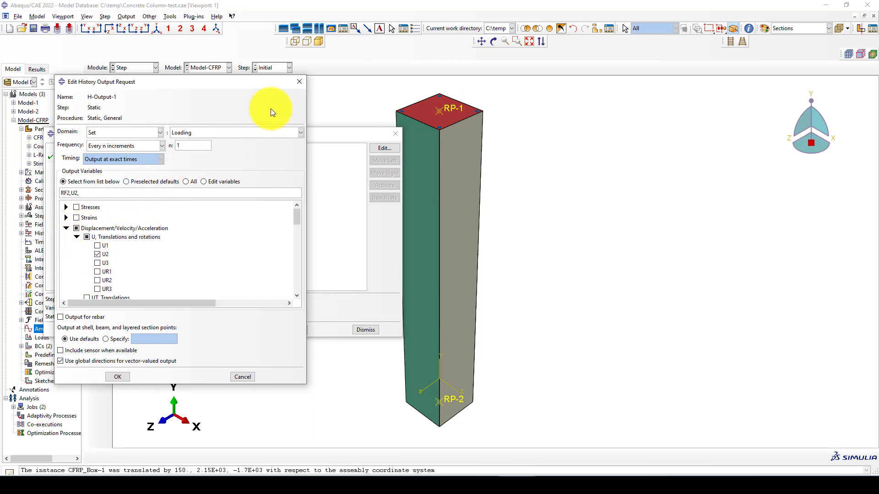
click(298, 82)
Step: Switch to the Interaction module and search the whole model automatically for contact pairs
click(132, 68)
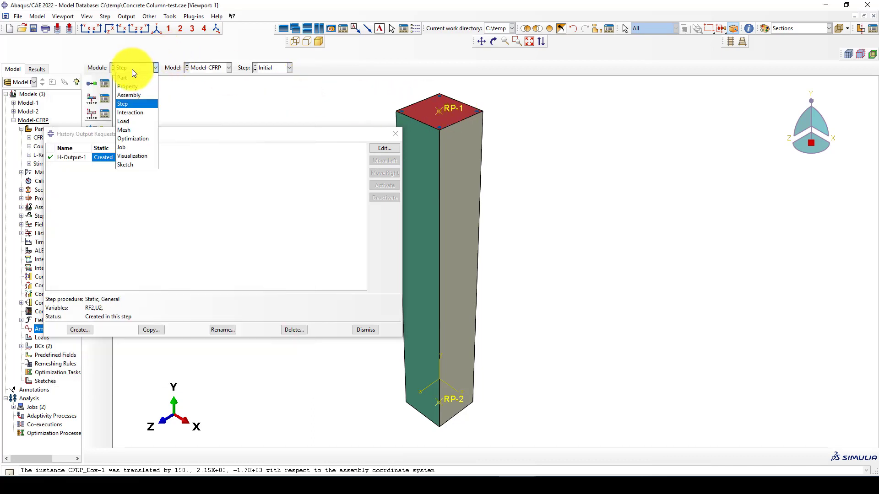
click(137, 111)
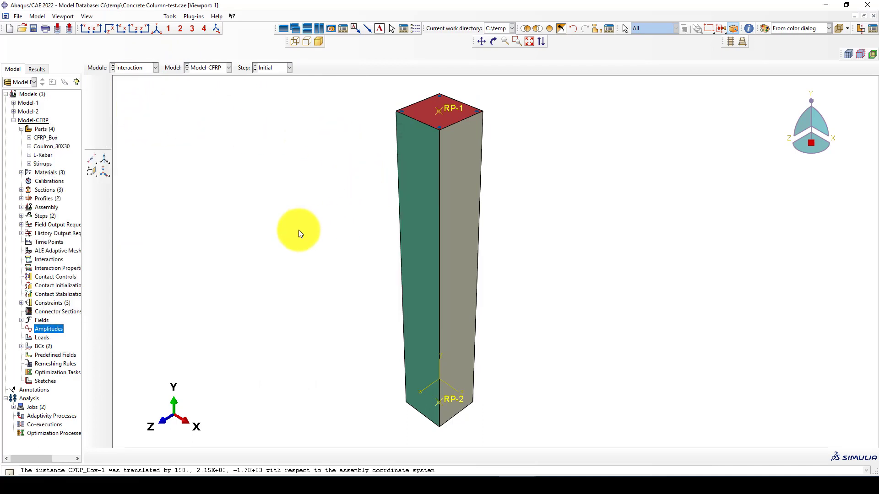
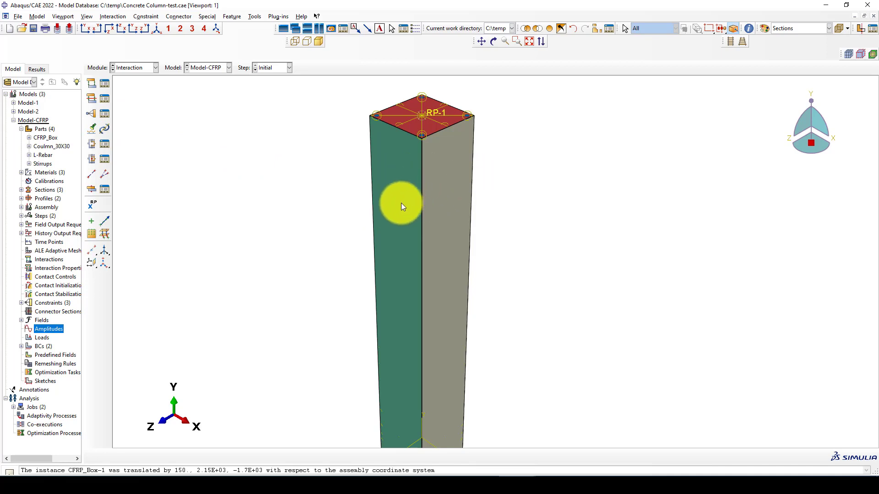
scroll(367, 202, down, 2)
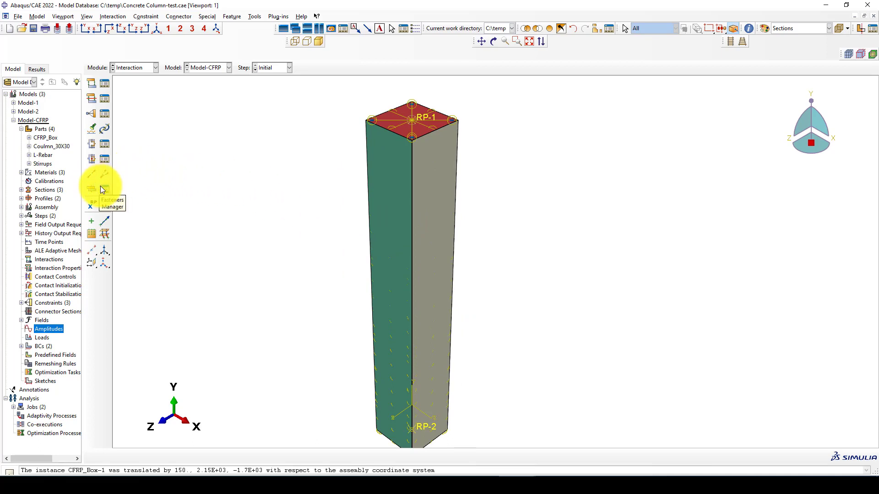
click(92, 130)
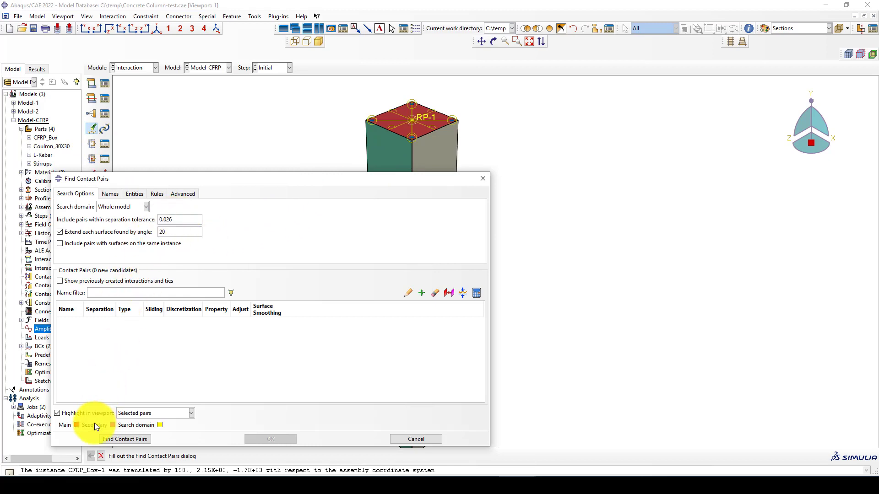
click(103, 438)
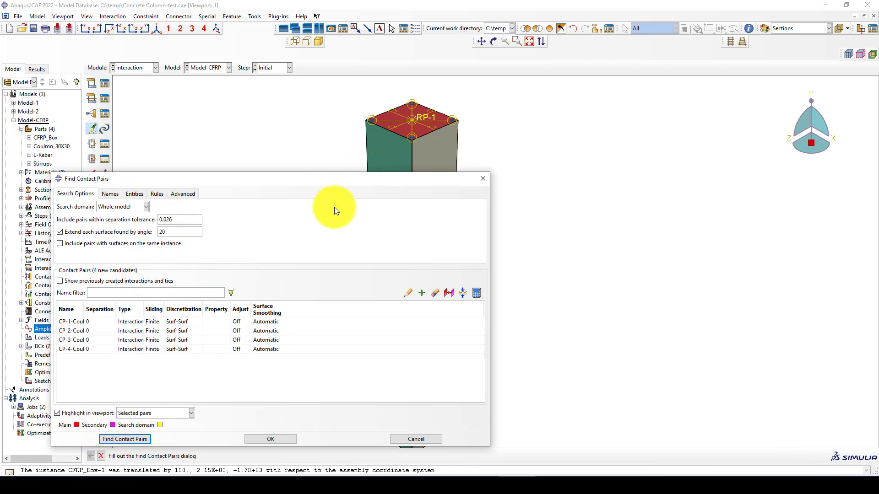
Step: Widen the name column and examine the surfaces, property and available types of the found column-to-CFRP contact pairs
drag(114, 309, 127, 310)
click(86, 323)
click(93, 330)
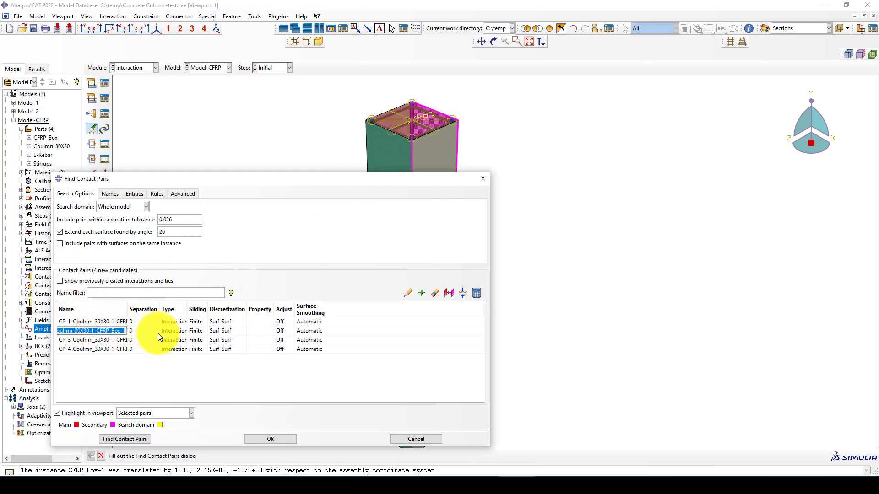
click(112, 337)
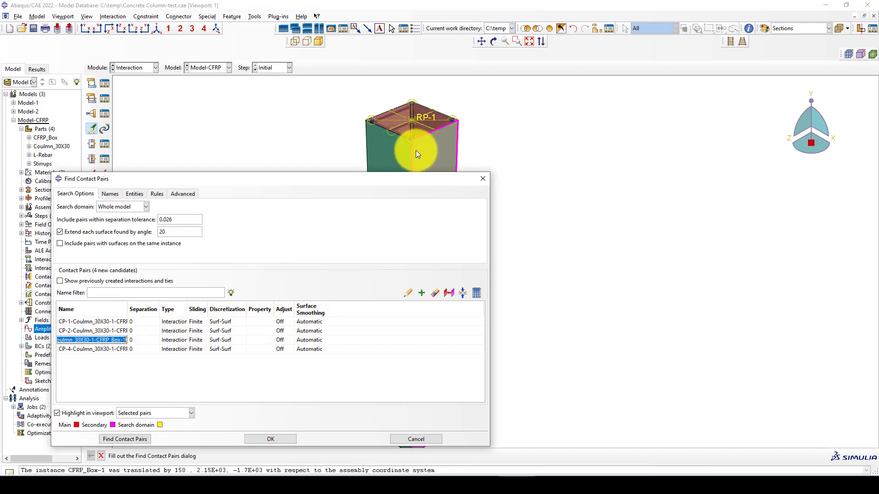
click(263, 320)
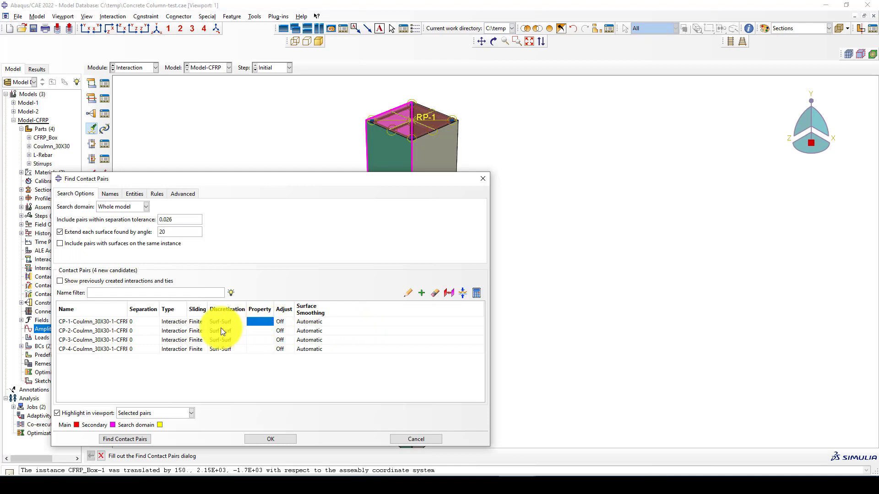
click(181, 321)
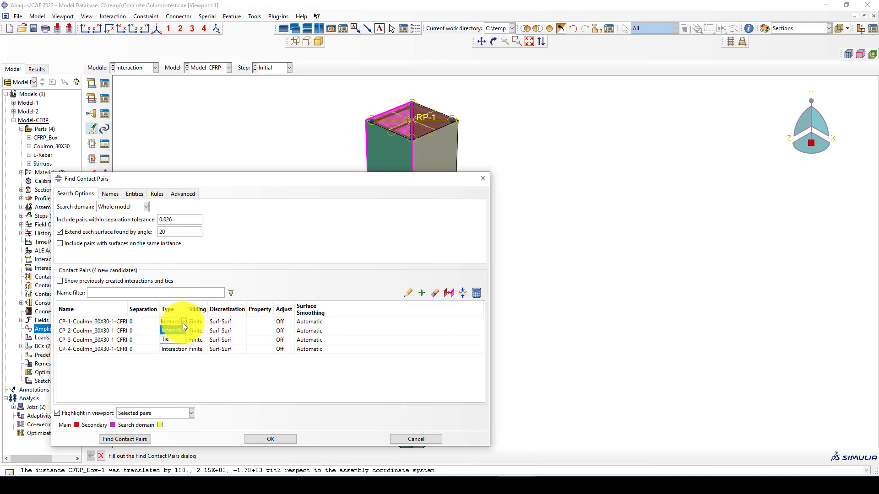
click(293, 273)
Step: Create a contact interaction property for the contact pairs with penalty tangential behavior and a friction coefficient of 0.1
click(255, 323)
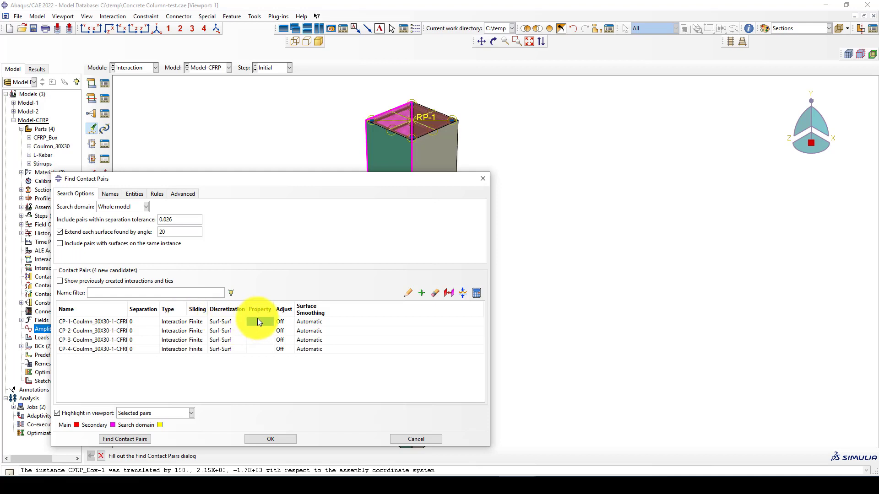
click(99, 100)
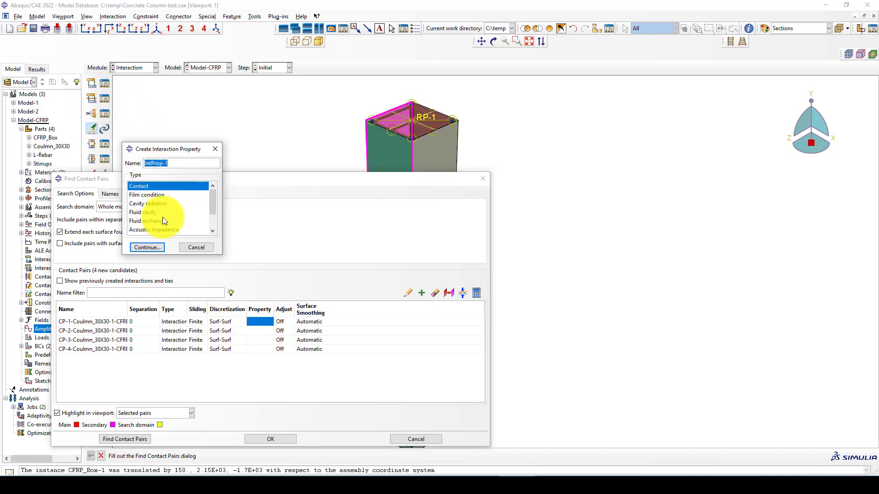
click(151, 246)
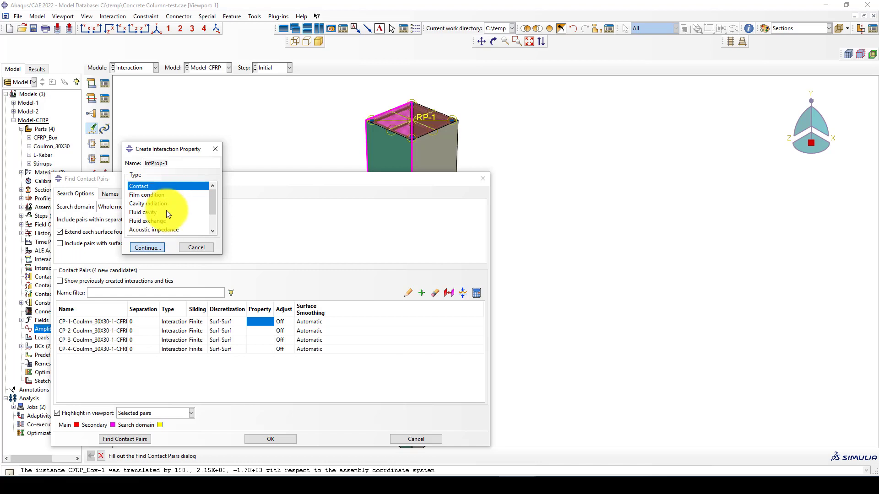
click(156, 247)
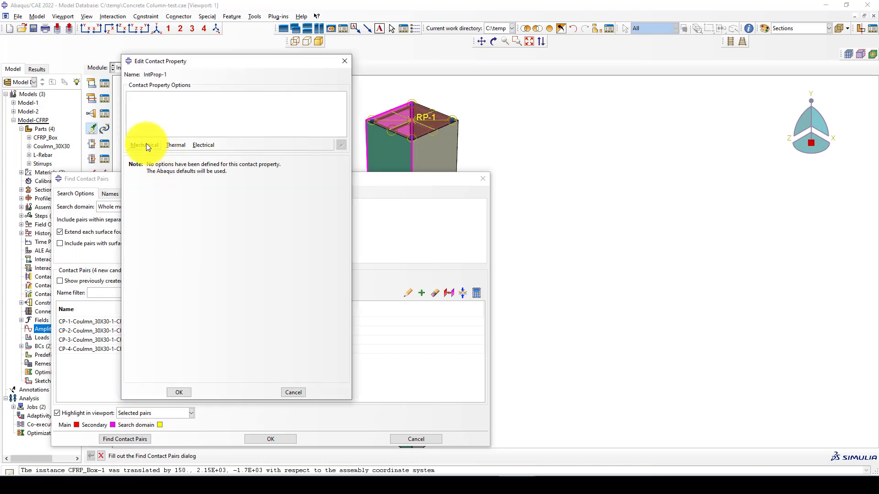
click(147, 144)
click(150, 155)
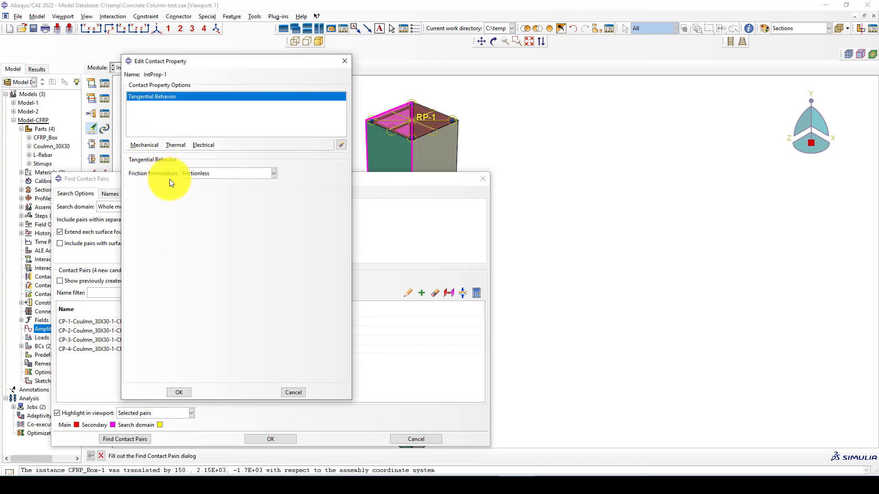
click(206, 173)
click(205, 191)
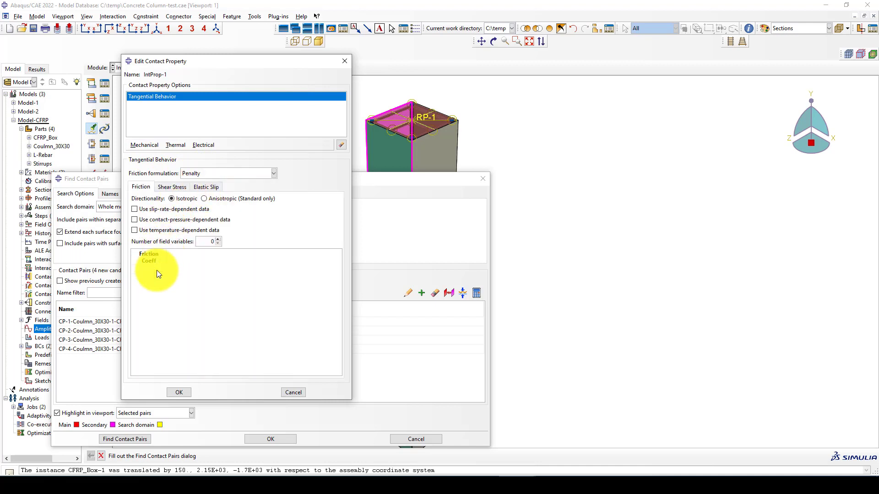
text(0)
text(.021)
click(179, 392)
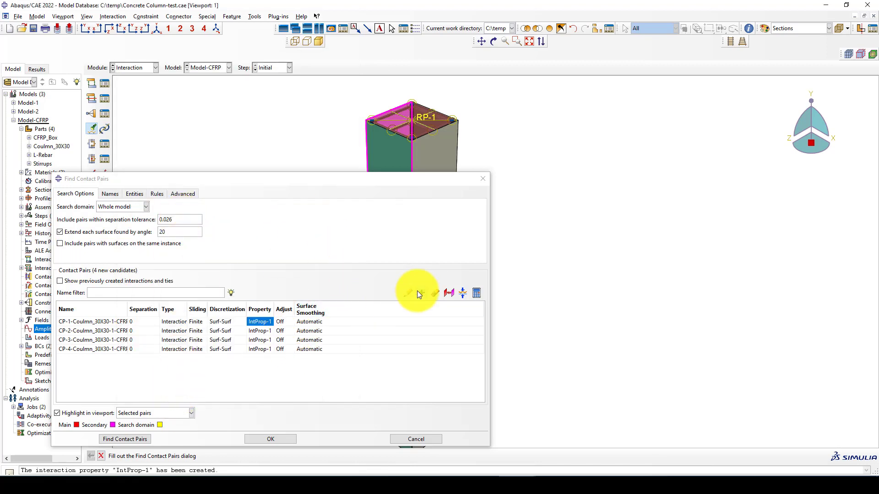
Step: Add "Hard" contact normal behavior to the contact property and create the interactions for all found contact pairs
click(106, 99)
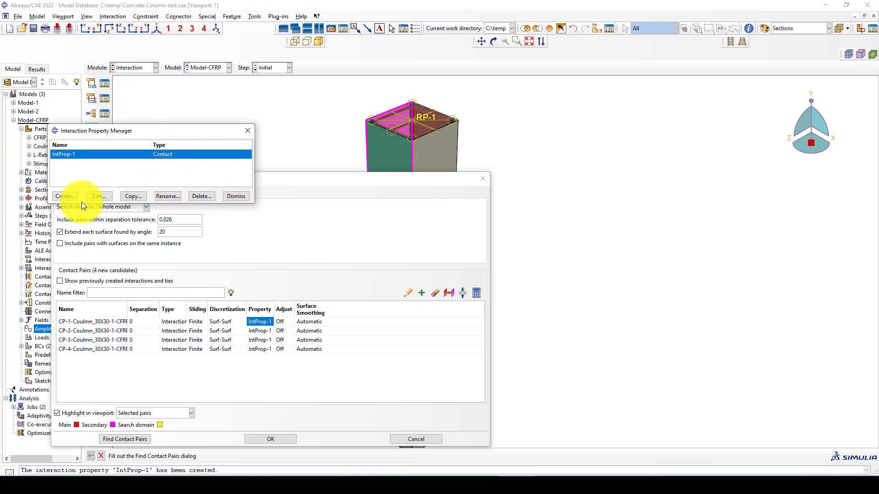
click(111, 196)
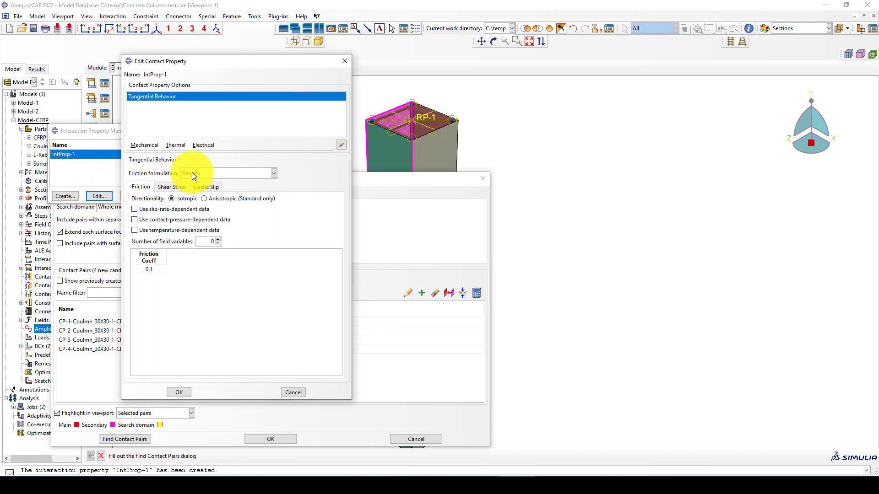
click(145, 146)
click(158, 162)
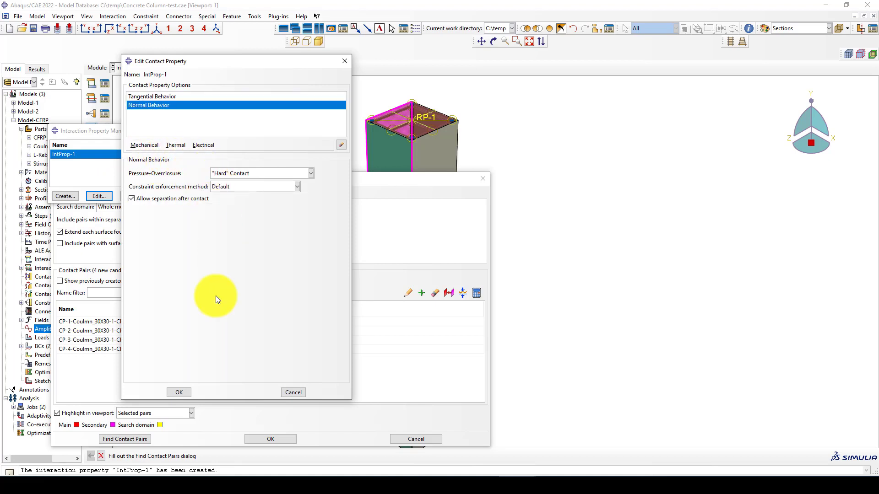
click(178, 391)
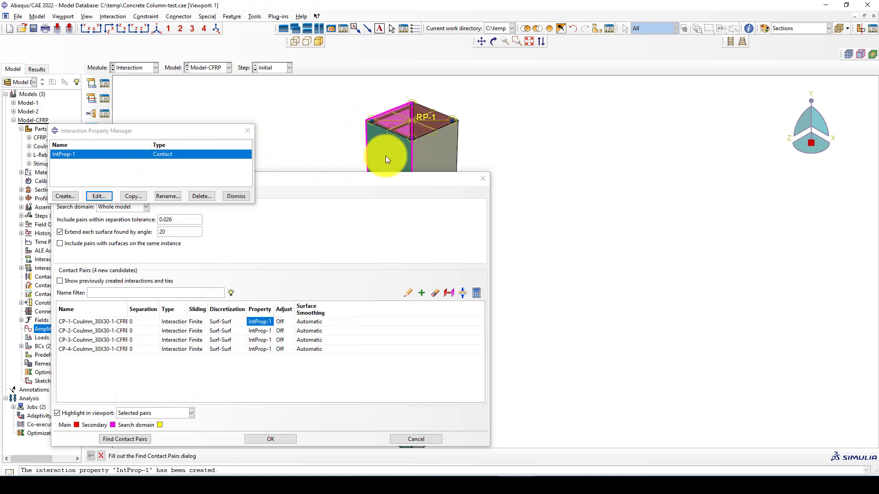
click(247, 130)
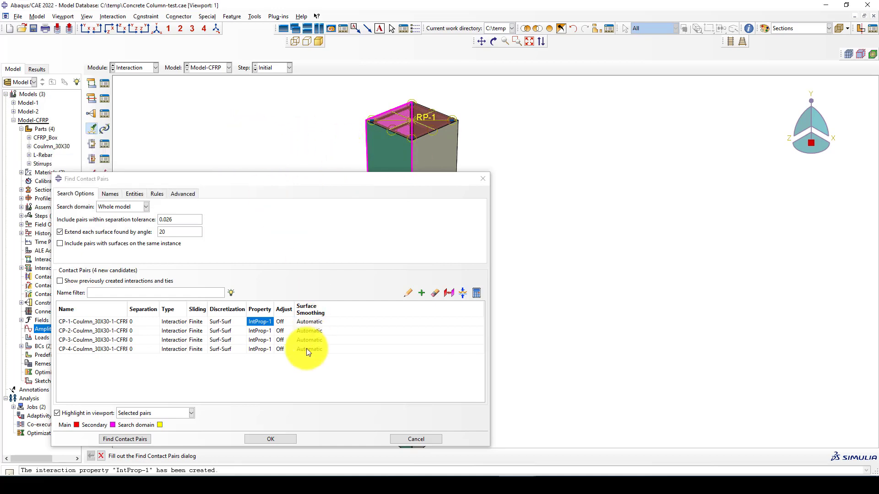
click(265, 438)
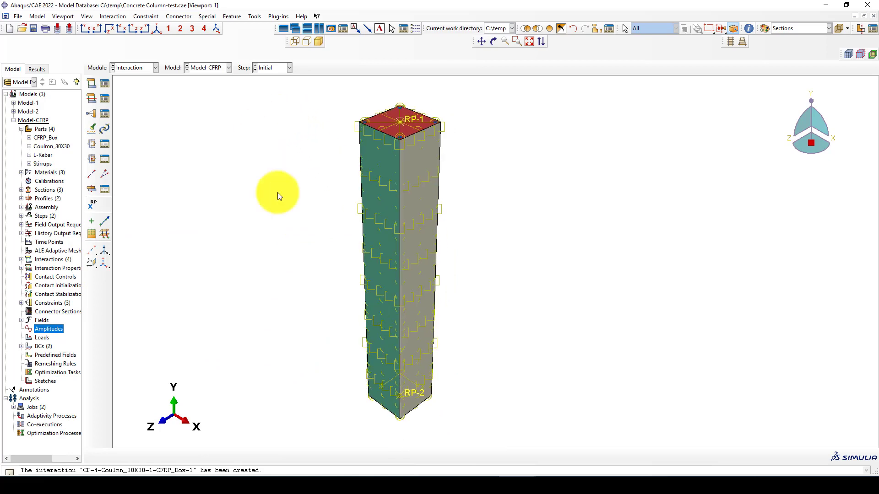
Step: Switch to the Load module and review the settings of the Displacement boundary condition in the Static step
click(134, 68)
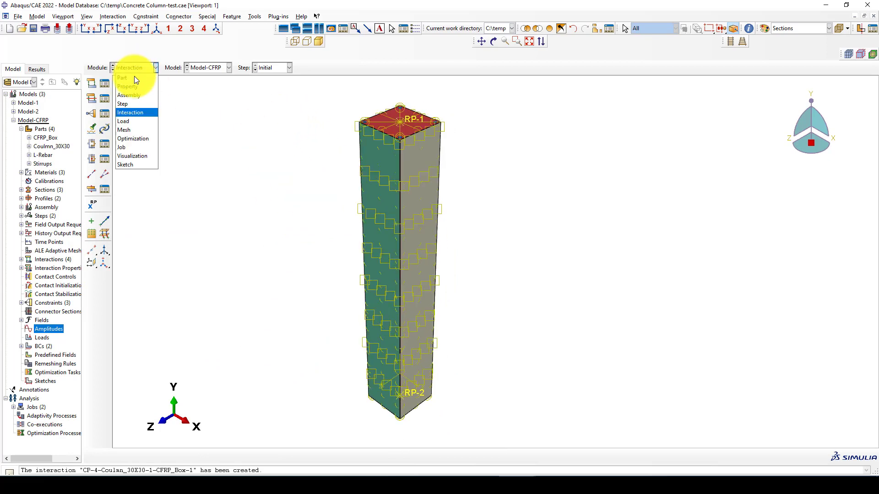
click(129, 121)
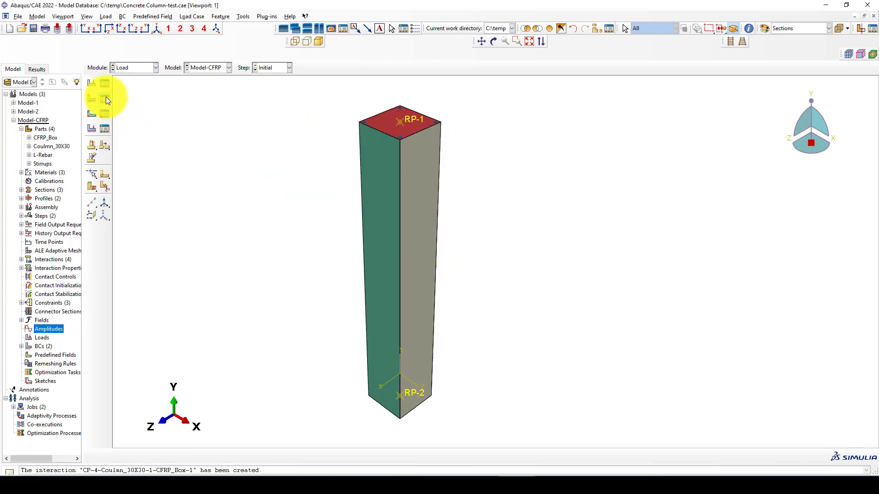
click(105, 98)
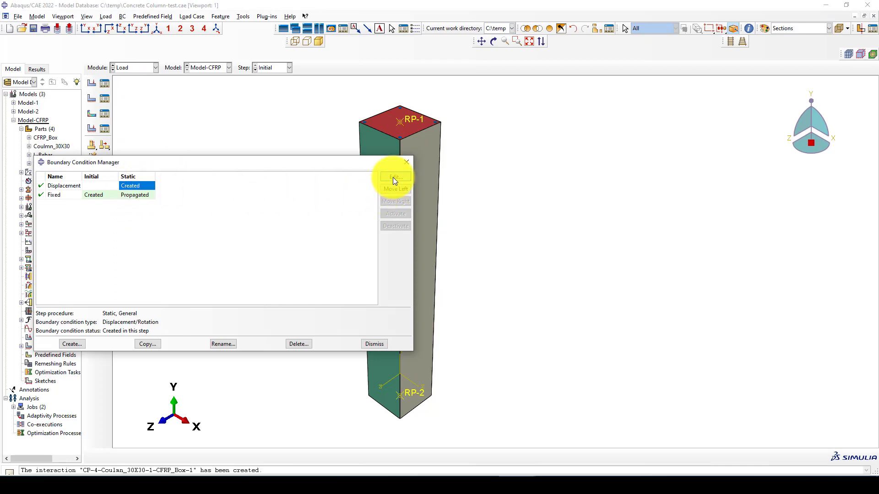
double_click(151, 187)
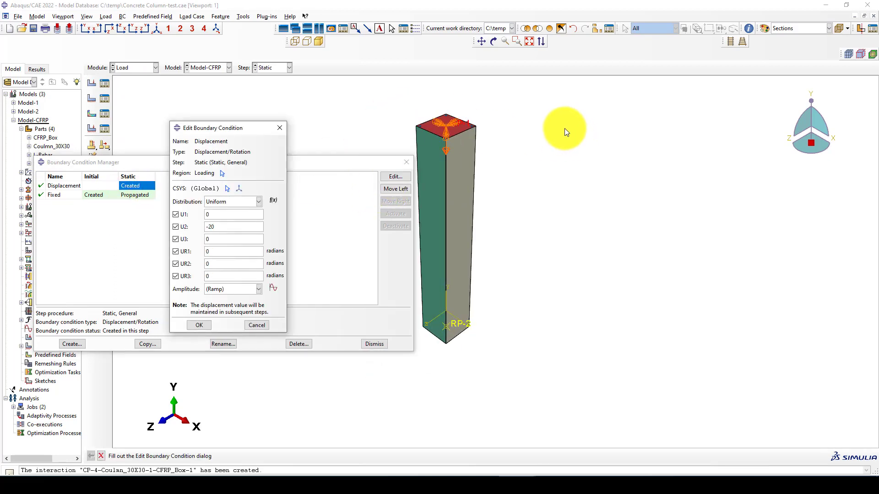
click(254, 326)
click(405, 162)
Step: Review the settings of the Fixed boundary condition defined in the Initial step
click(95, 98)
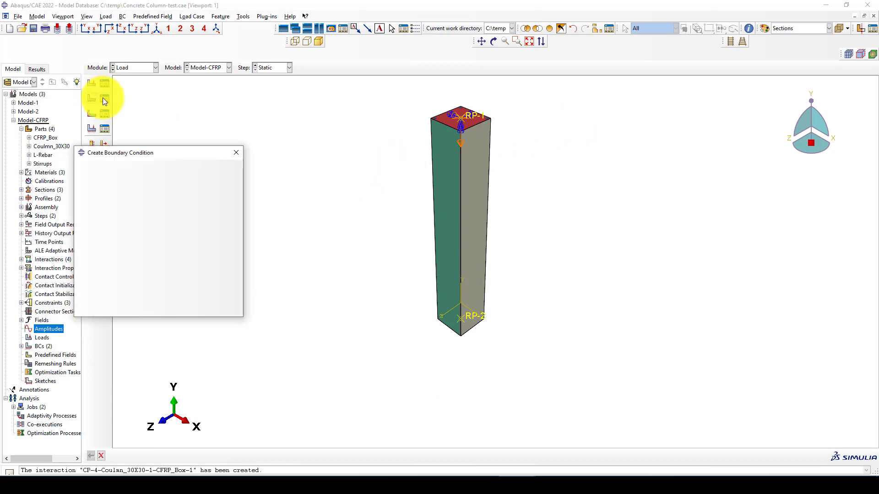
click(236, 152)
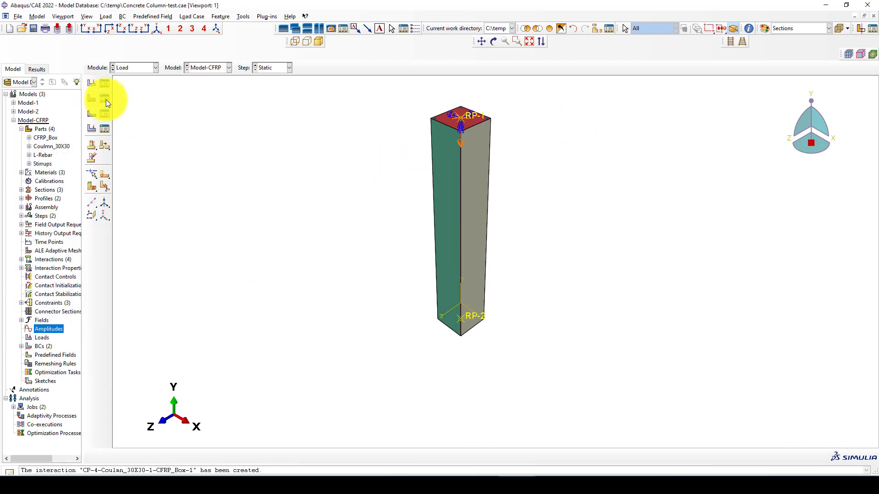
click(105, 99)
click(87, 195)
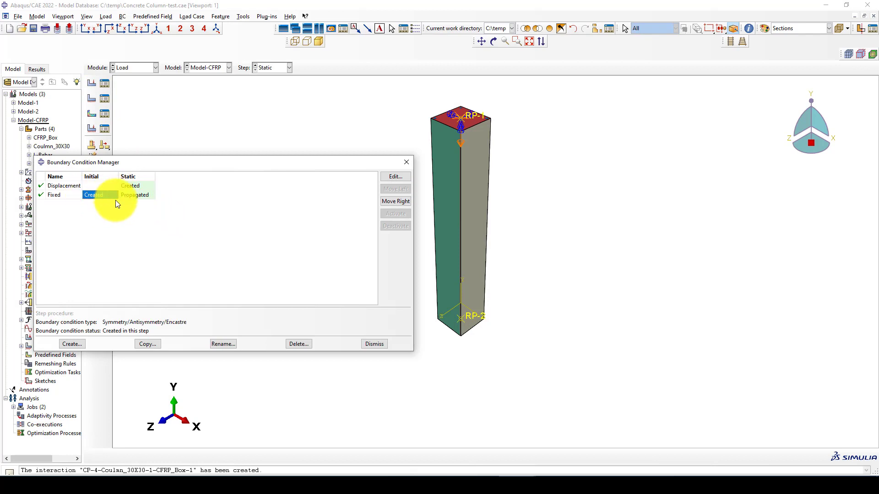
click(396, 177)
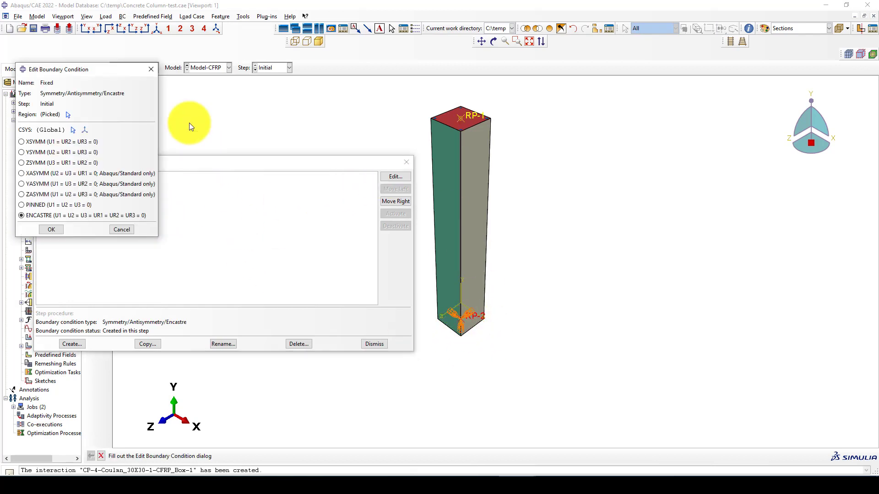
click(146, 72)
click(406, 162)
Step: Switch to the Mesh module and check the global seed size used on the concrete column part
click(144, 68)
click(130, 130)
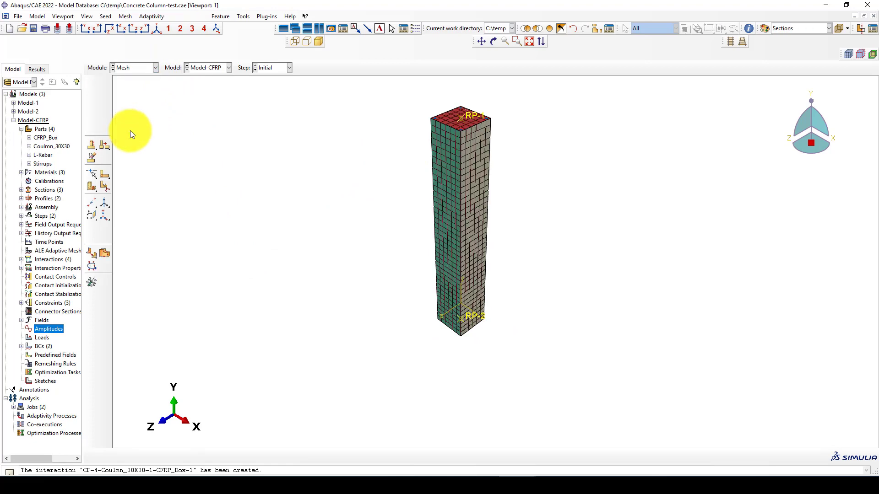
scroll(473, 168, down, 2)
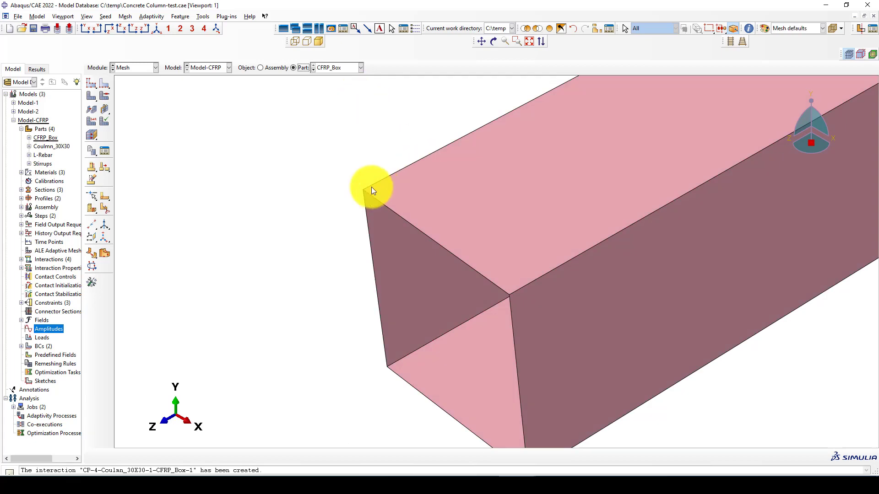
scroll(312, 190, up, 3)
click(334, 69)
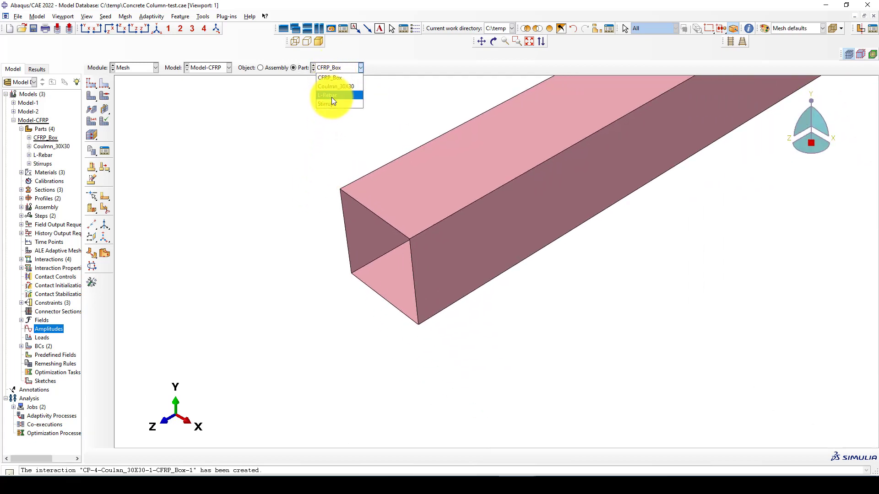
click(333, 86)
scroll(307, 186, up, 2)
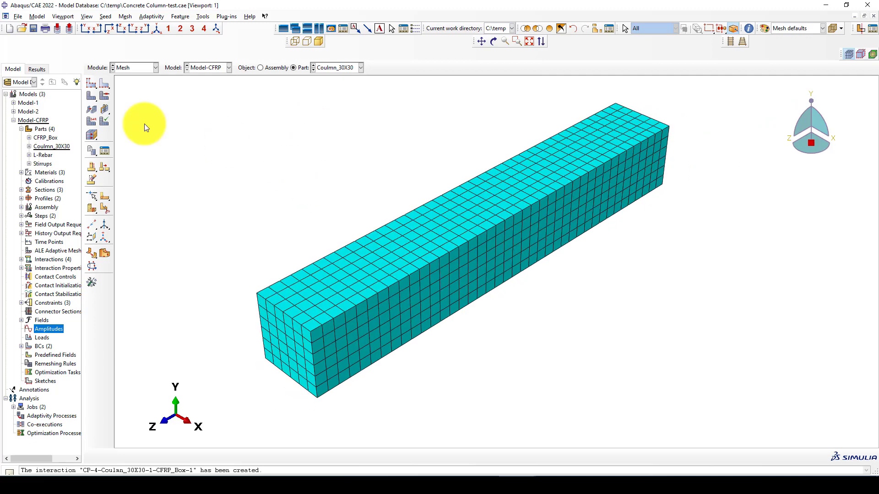
click(94, 86)
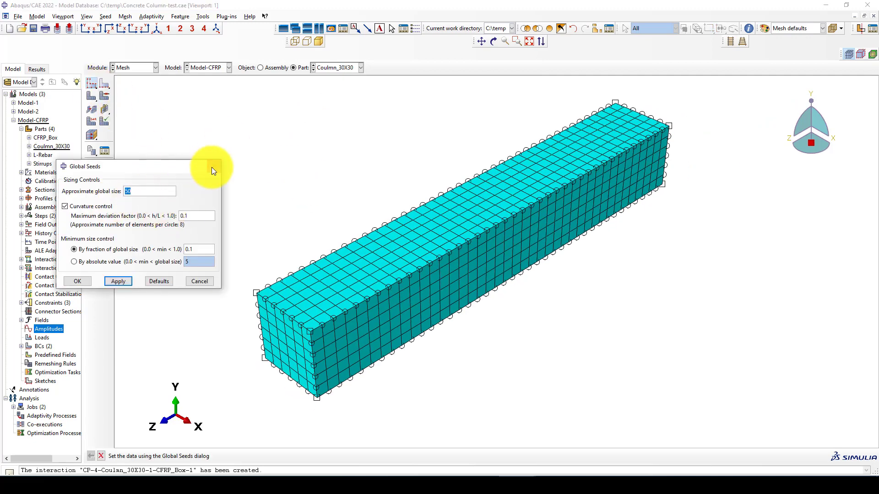
click(221, 162)
Step: Seed the CFRP_Box part with an approximate global size of 50
click(329, 69)
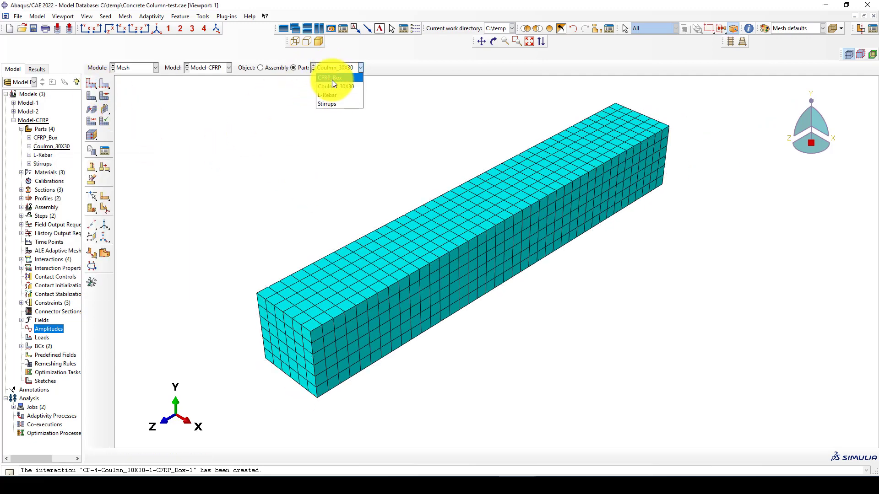
click(331, 78)
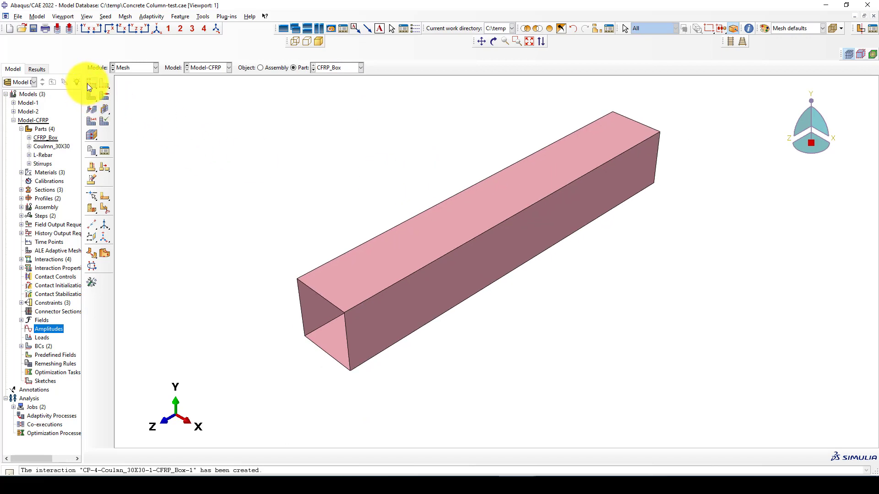
click(91, 83)
text(50)
click(119, 280)
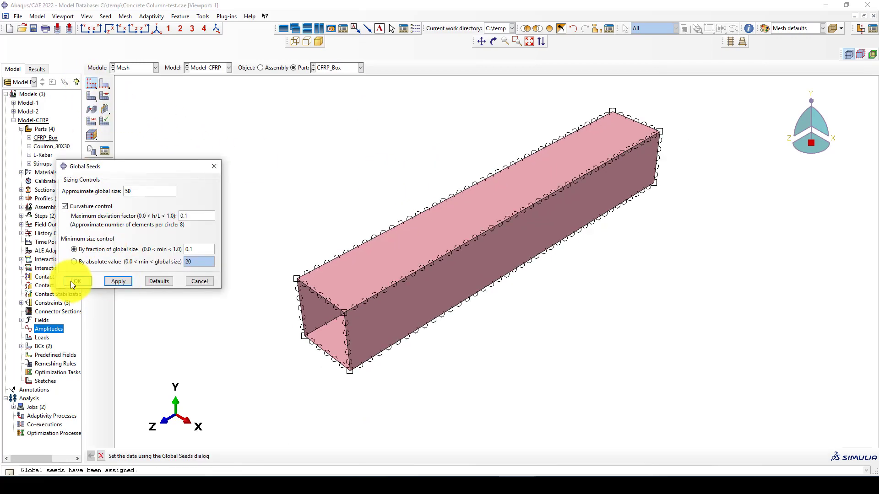
click(66, 281)
Step: Mesh the CFRP_Box part and display the meshed assembly
click(91, 97)
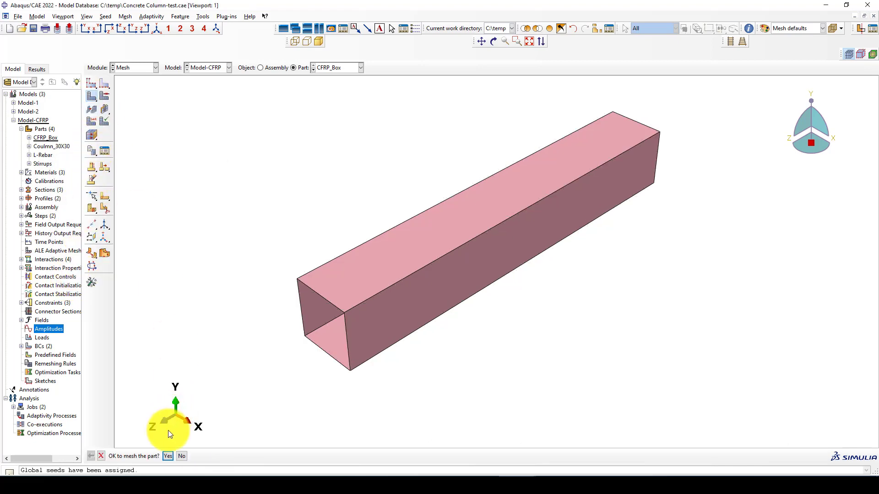
click(167, 456)
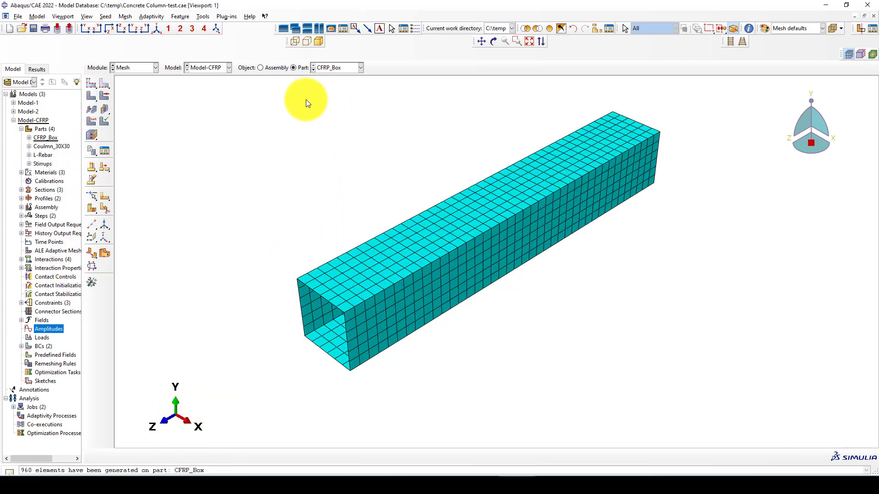
click(273, 68)
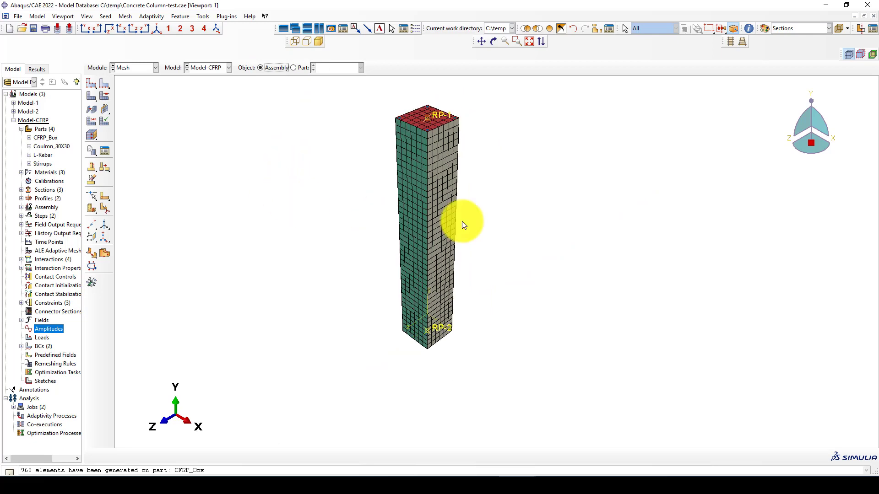
Step: Create a full analysis job named RC-Column-With-CFRP for Model-CFRP and submit it
click(133, 67)
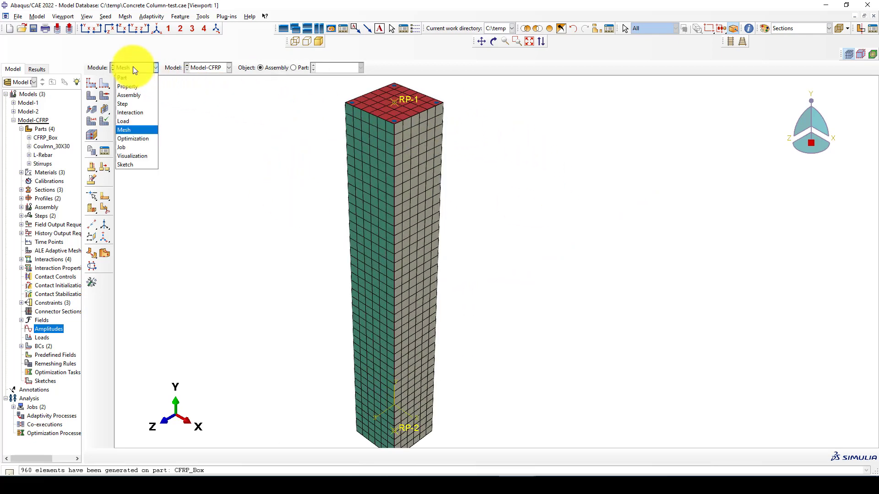
click(131, 148)
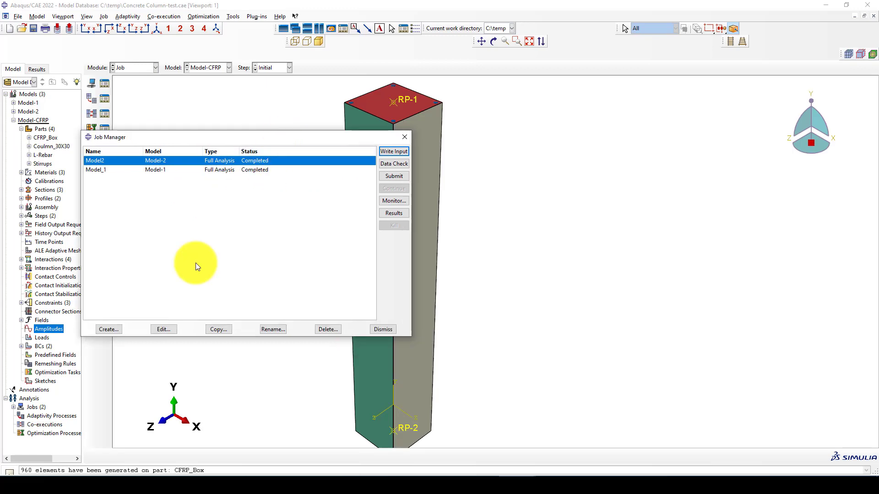
click(105, 329)
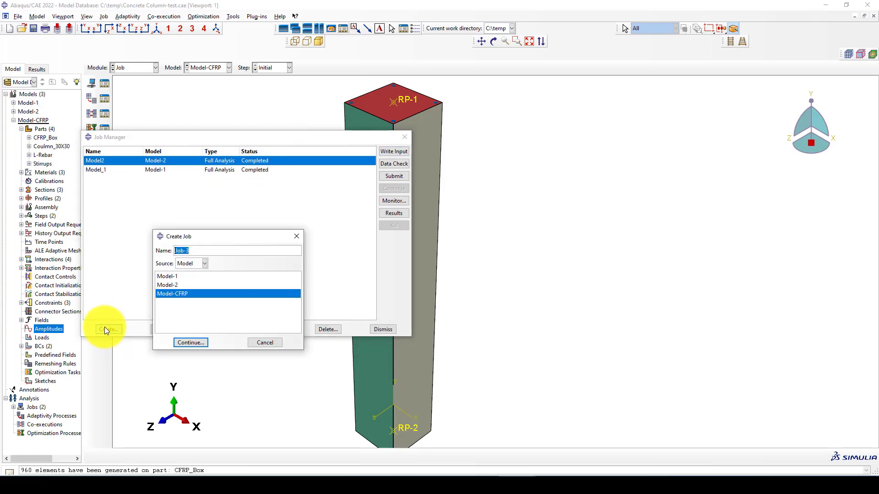
text(RC-Column-Wity)
key(BackSpace)
text(h-CFRP)
click(189, 343)
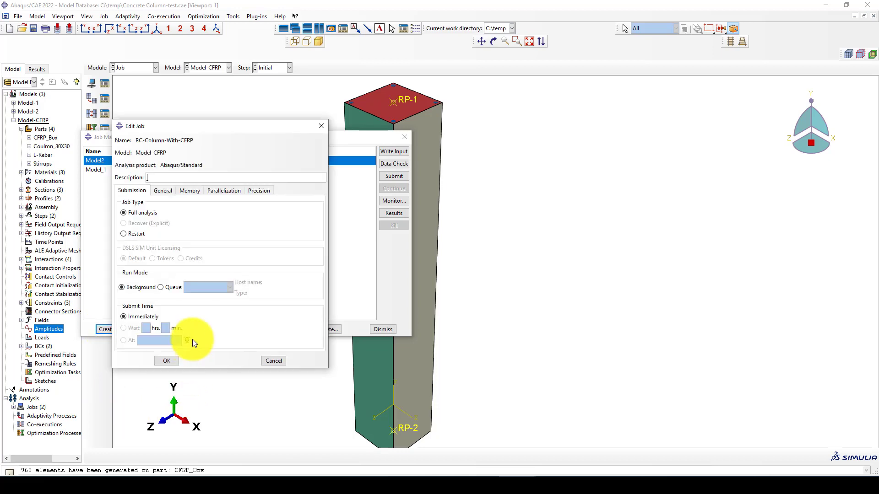
click(168, 361)
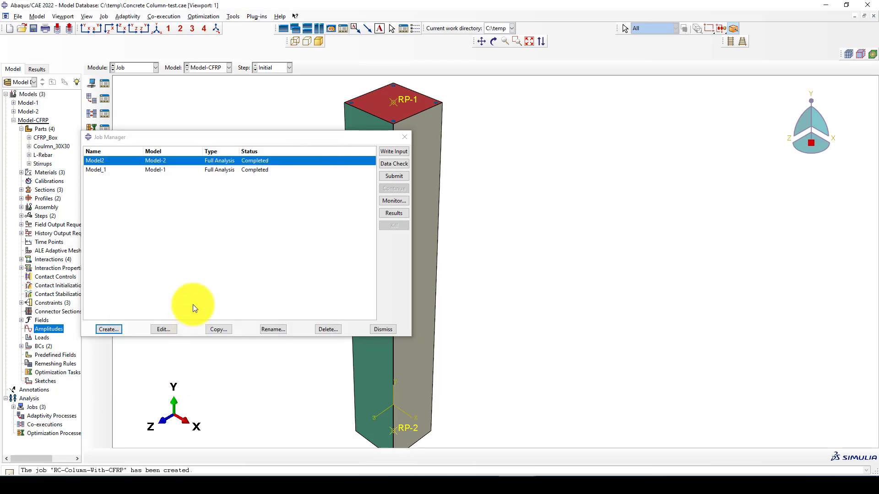
click(395, 176)
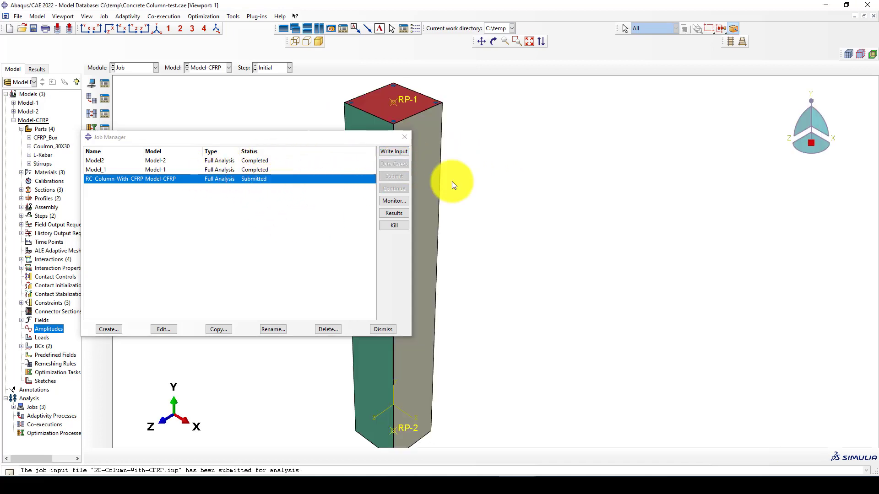
scroll(589, 207, down, 4)
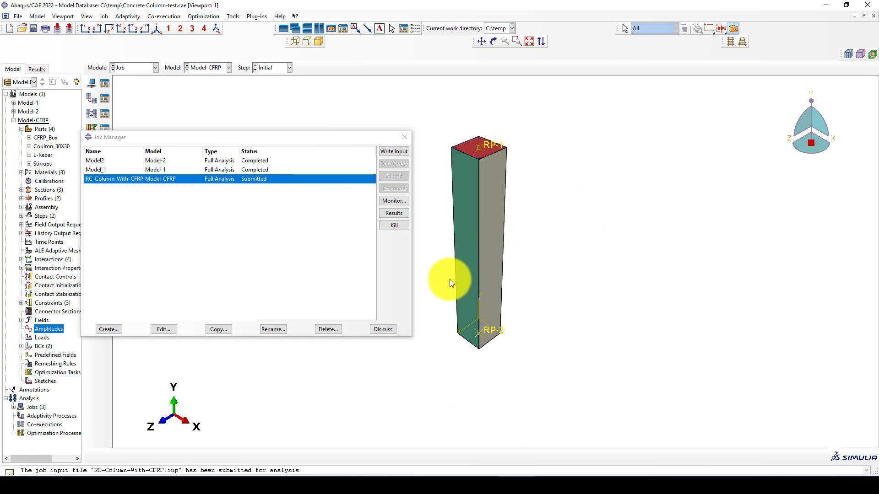
scroll(447, 280, up, 2)
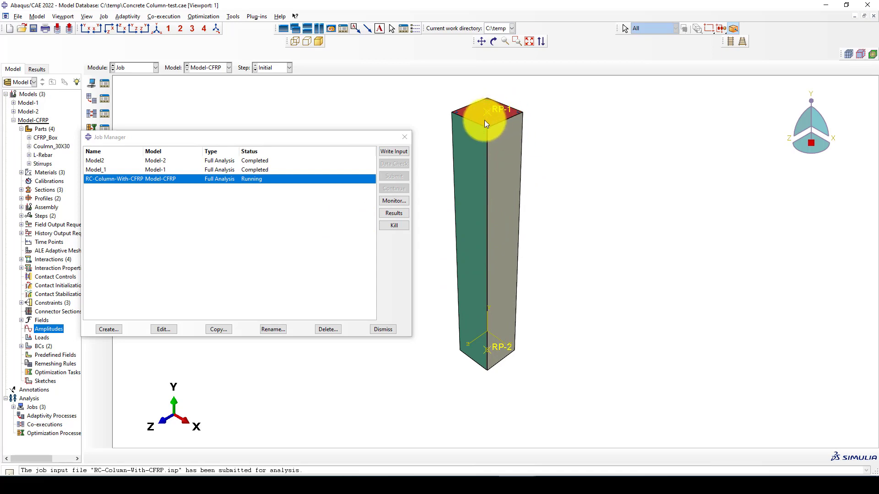
scroll(486, 121, up, 1)
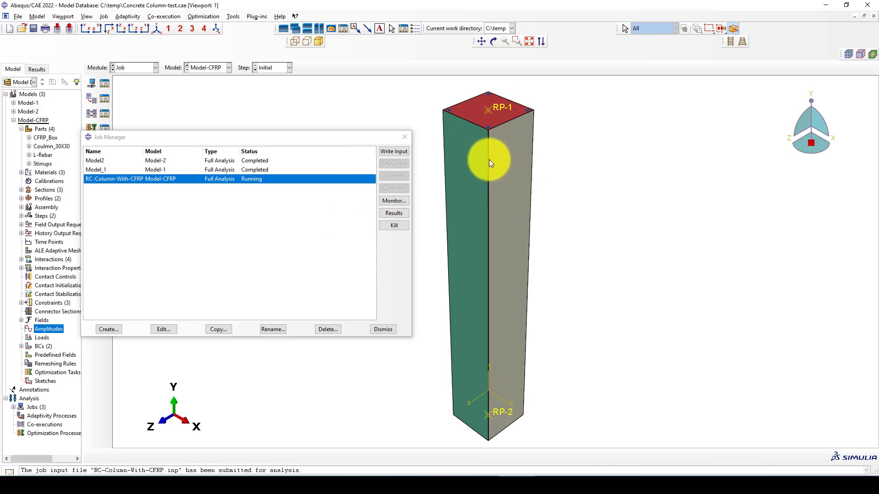
scroll(475, 108, up, 2)
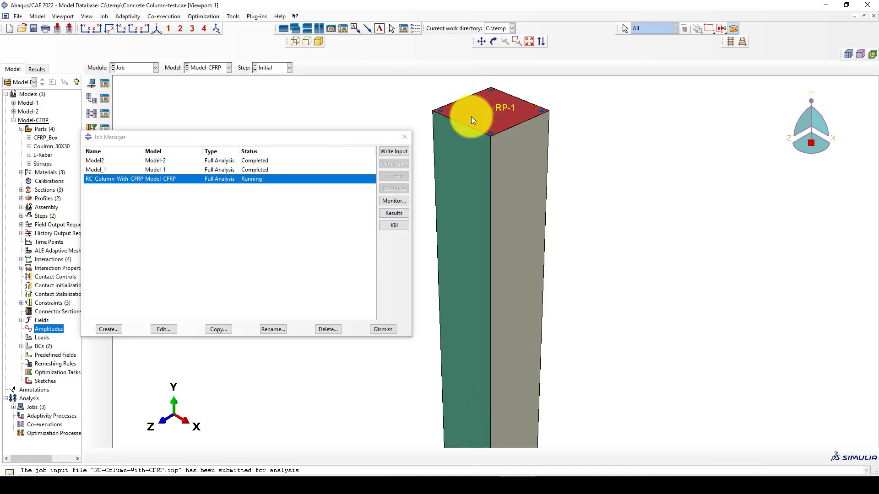
scroll(474, 117, down, 2)
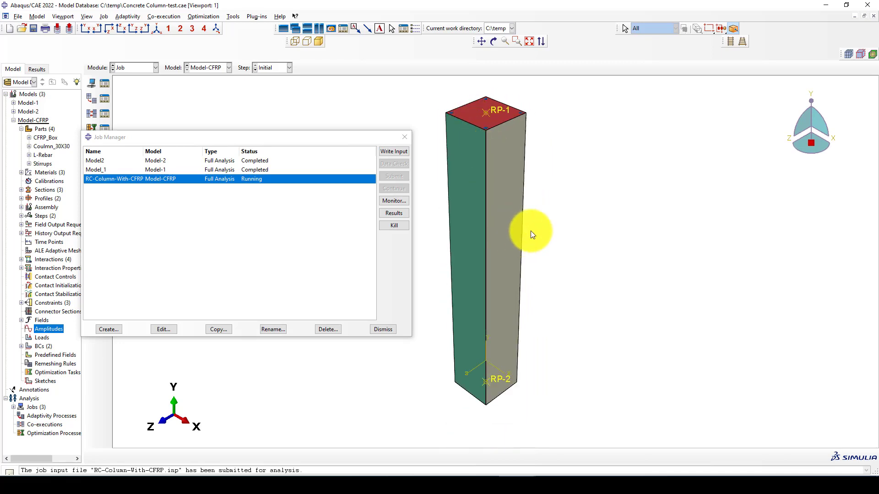
Step: Monitor the RC-Column-With-CFRP job and examine the step time and time increment of the solved increments
click(387, 200)
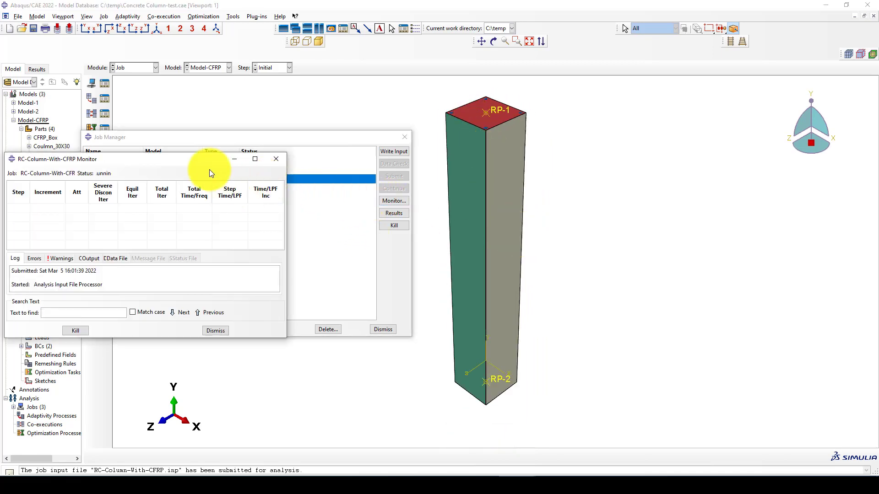
drag(183, 162, 263, 133)
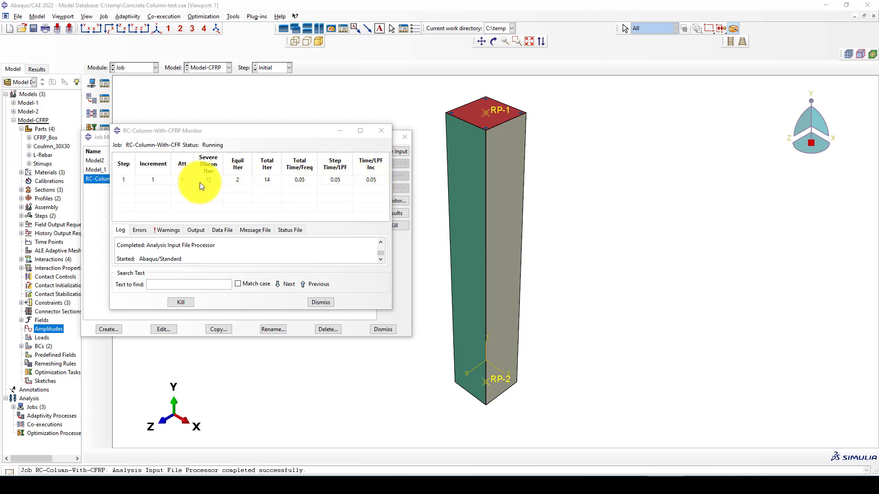
click(296, 181)
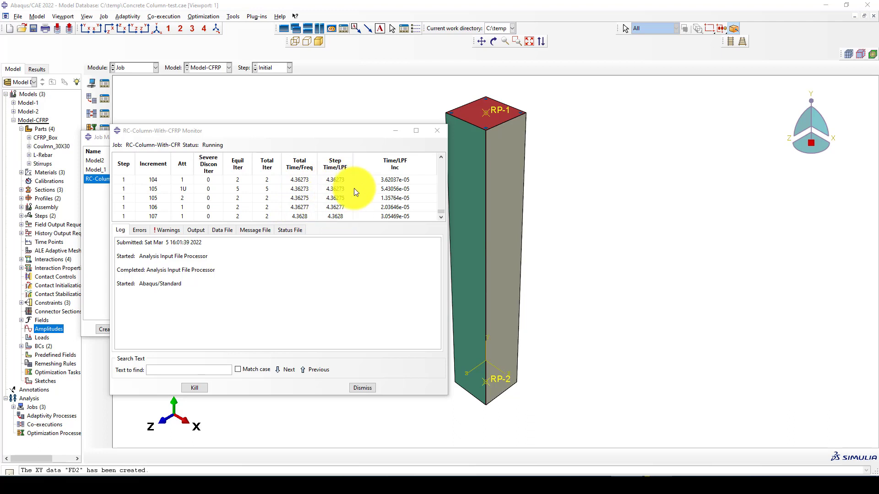
drag(402, 183, 392, 220)
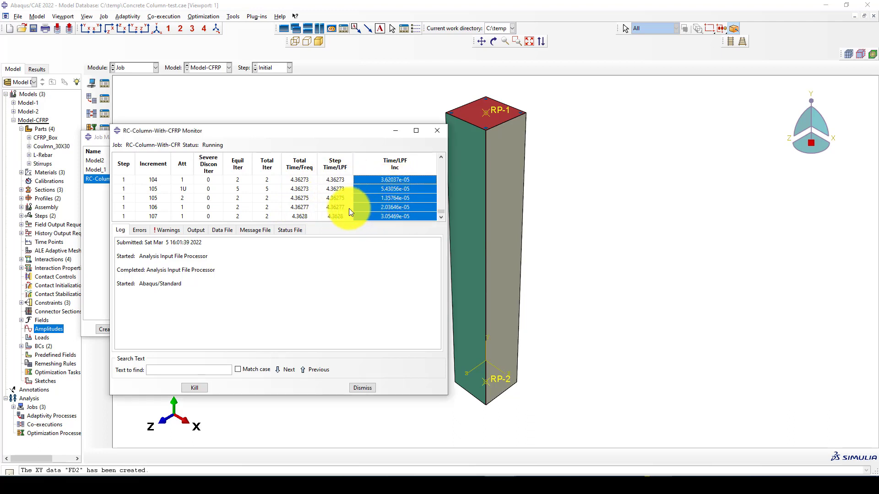
drag(331, 183, 329, 203)
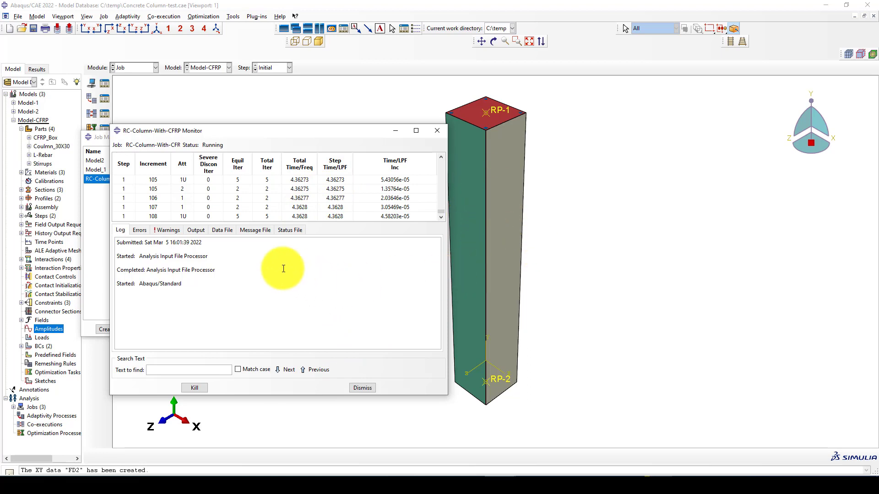
Step: Kill the running RC-Column-With-CFRP job and close its monitor
click(188, 388)
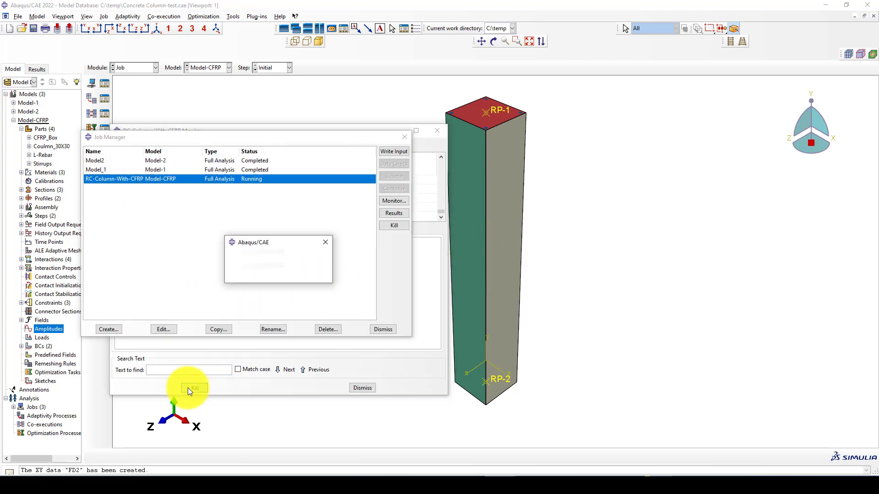
click(252, 273)
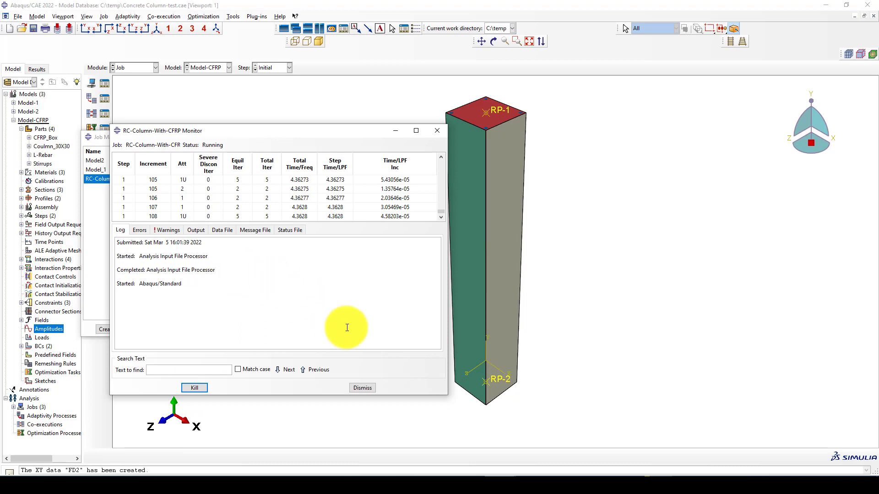
click(363, 388)
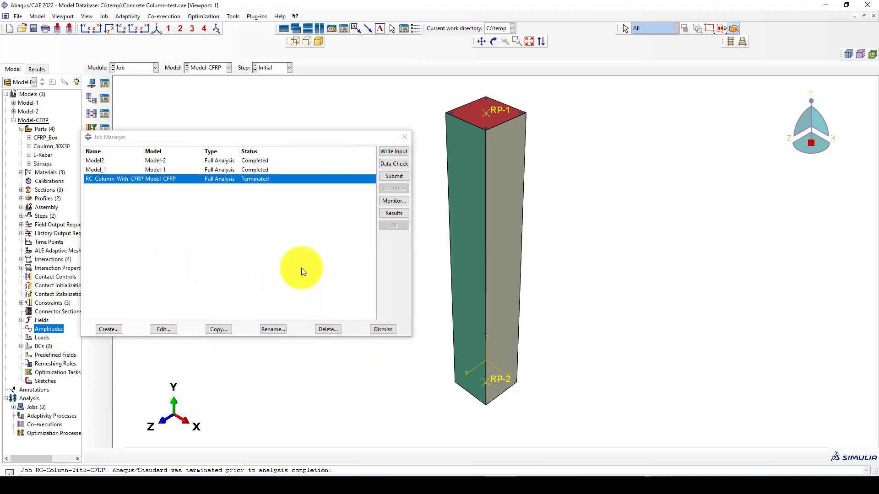
Step: Open the RC-Column-With-CFRP results and display the Mises stress contour on the CFRP_BOX-1 instance only
click(394, 214)
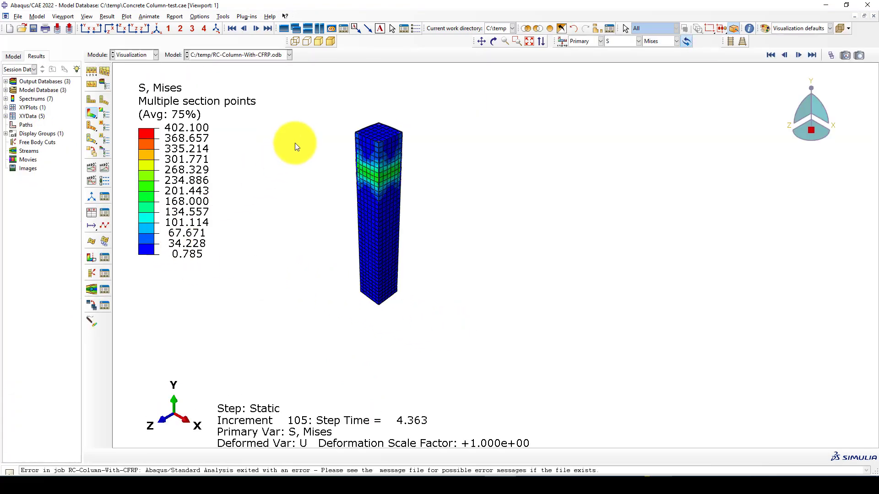
scroll(191, 189, up, 1)
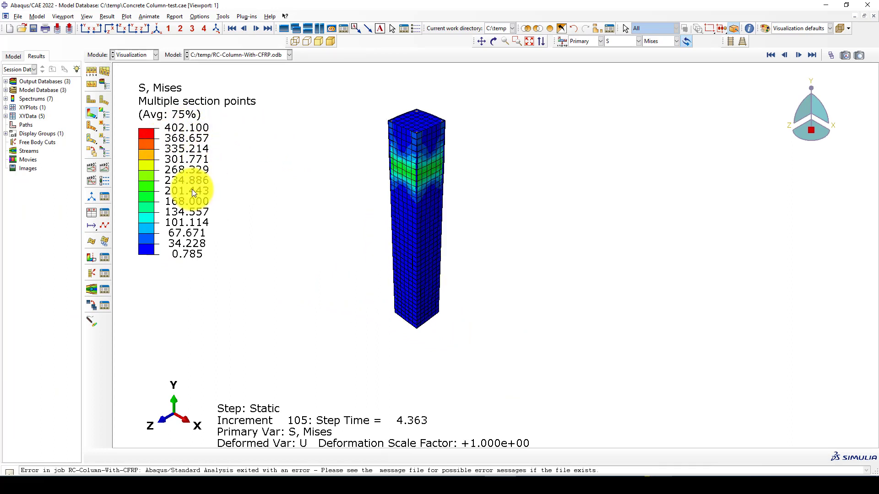
click(596, 28)
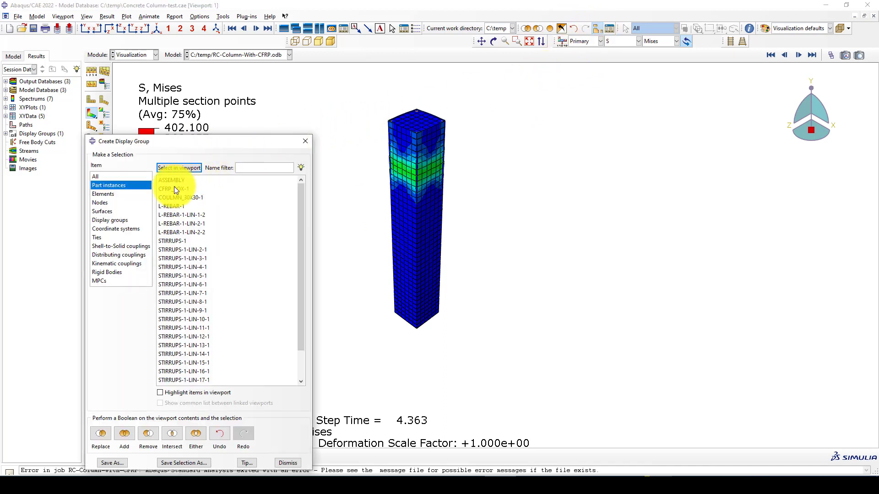
click(174, 189)
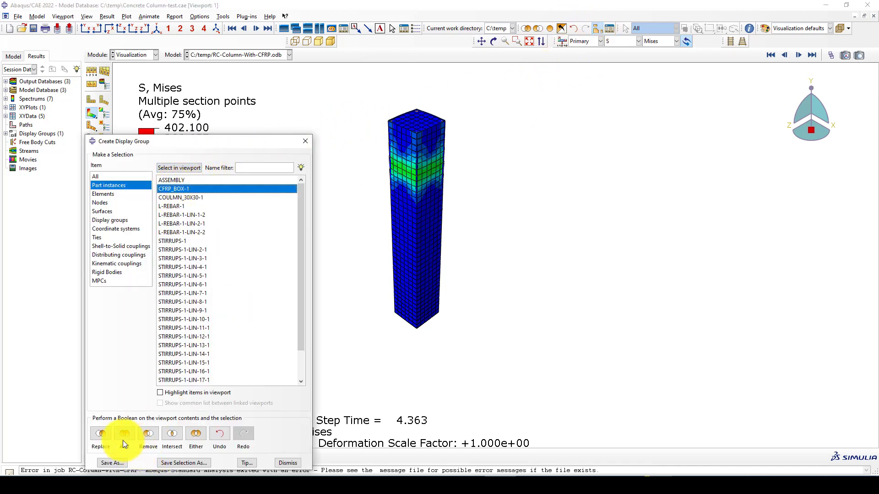
click(100, 434)
click(304, 142)
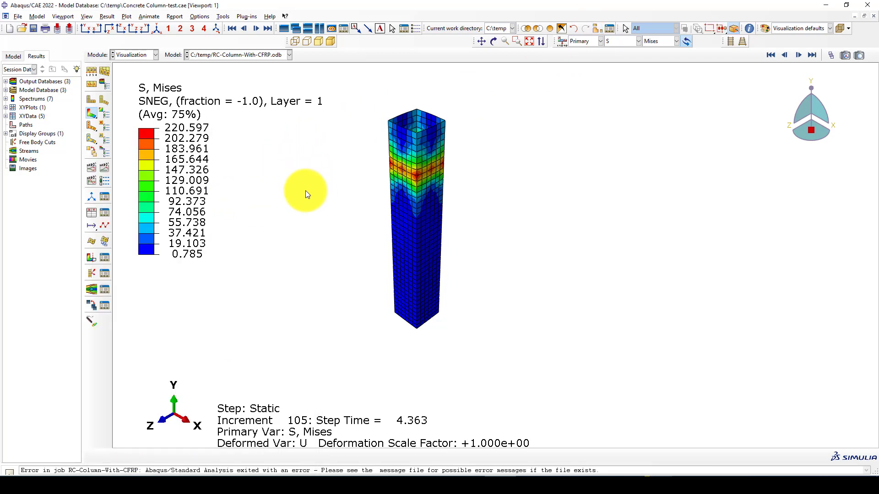
scroll(437, 161, up, 1)
scroll(389, 176, up, 1)
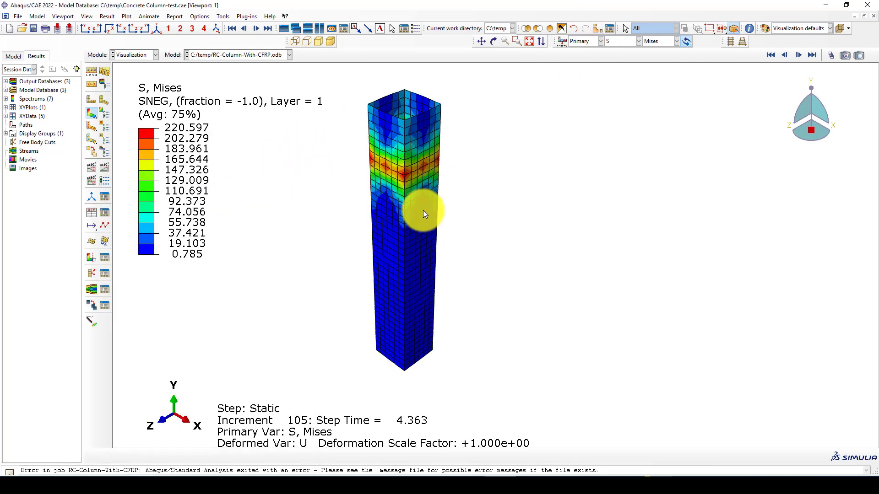
scroll(406, 152, up, 1)
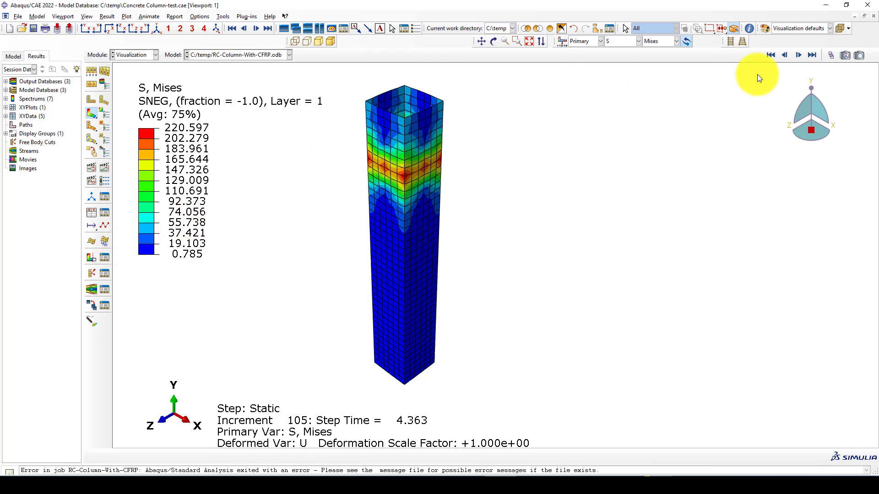
Step: Restore the whole model and replace the displayed parts with only the COULMN_30X30-1 instance
click(549, 28)
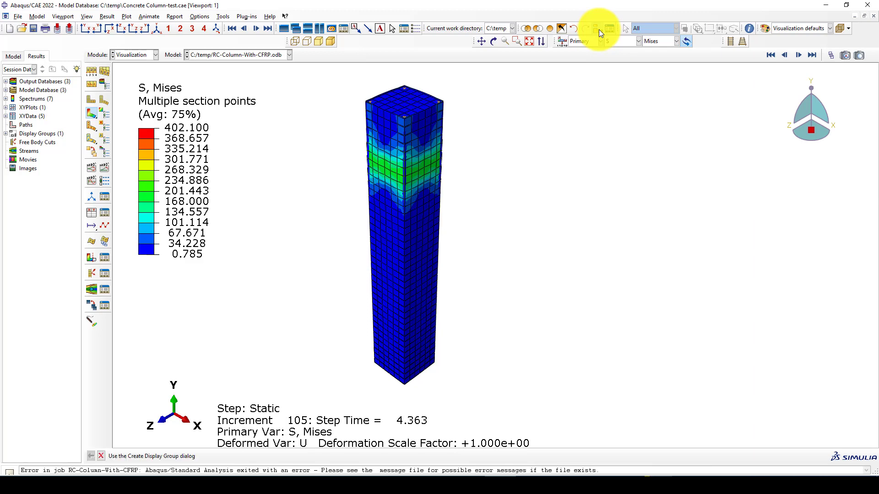
click(599, 29)
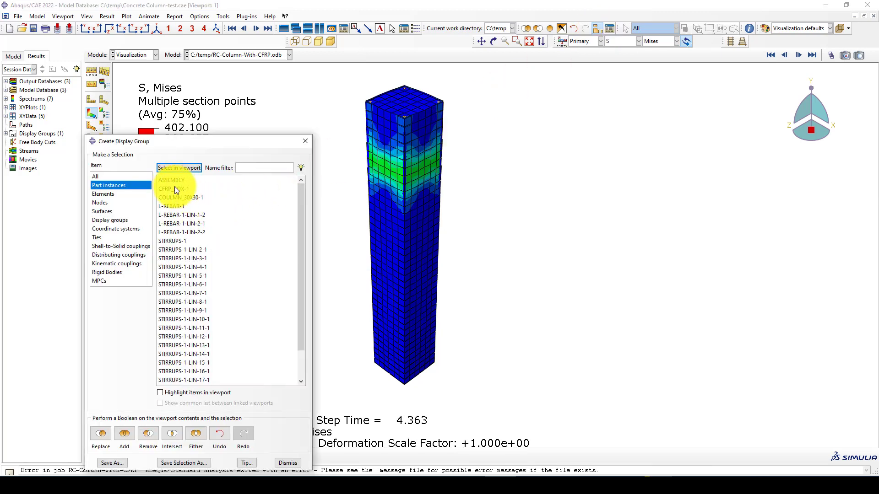
click(176, 198)
click(101, 435)
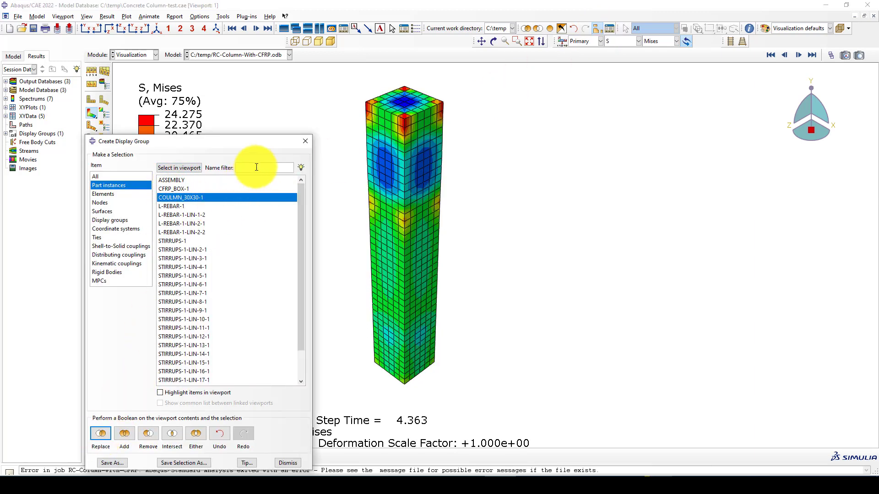
click(305, 141)
Step: Show the DAMAGET contour on the concrete column and examine the tensile damage distribution
click(625, 42)
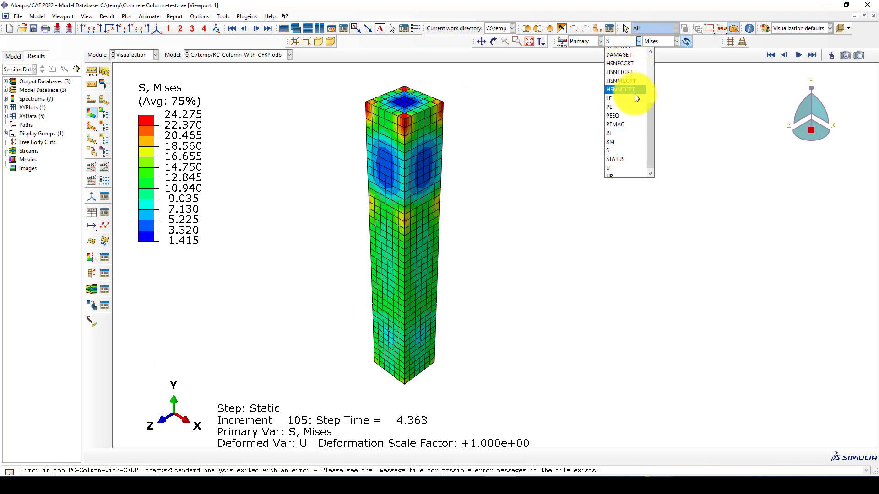
click(635, 54)
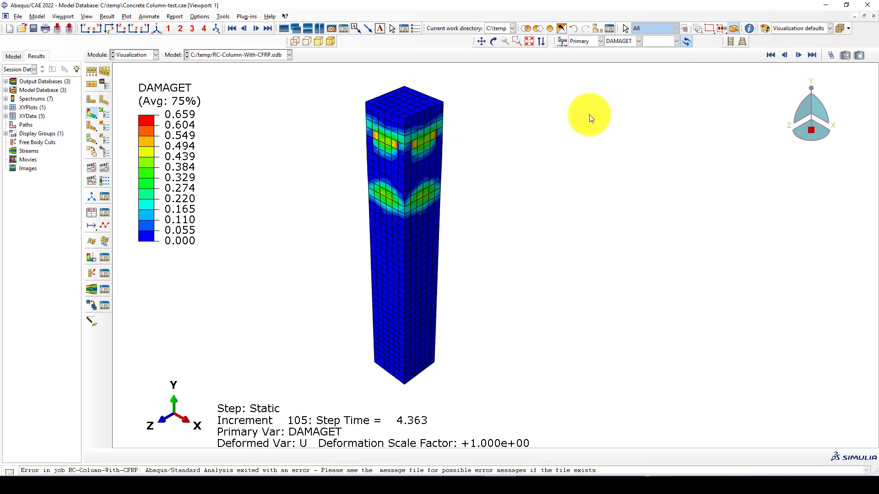
scroll(589, 115, down, 1)
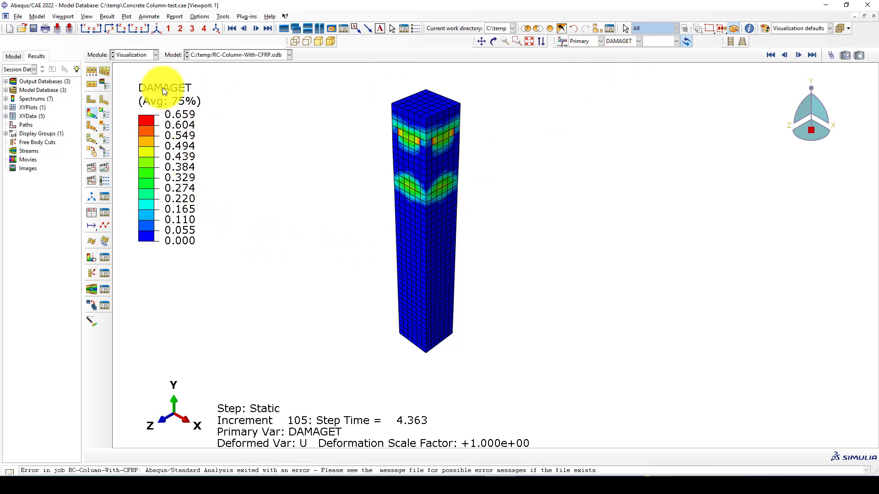
scroll(420, 141, up, 2)
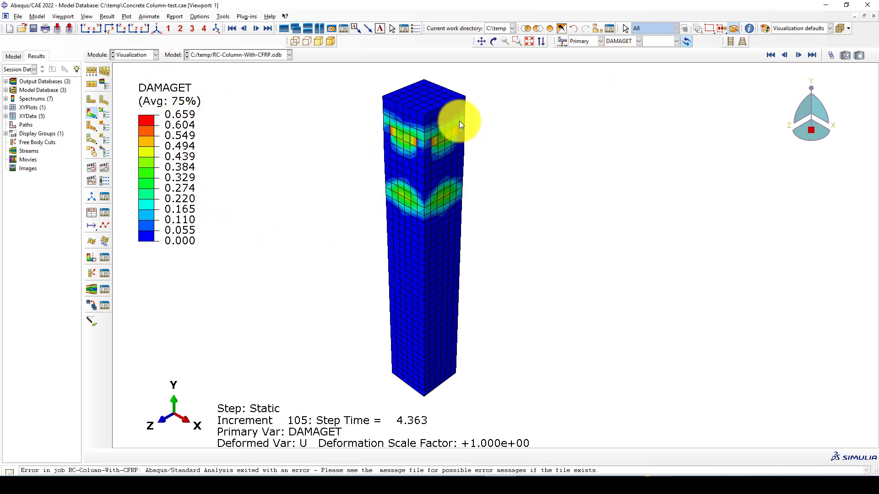
Step: Switch the column's contour variable to DAMAGEC and inspect the compressive damage distribution
click(625, 41)
scroll(627, 73, up, 2)
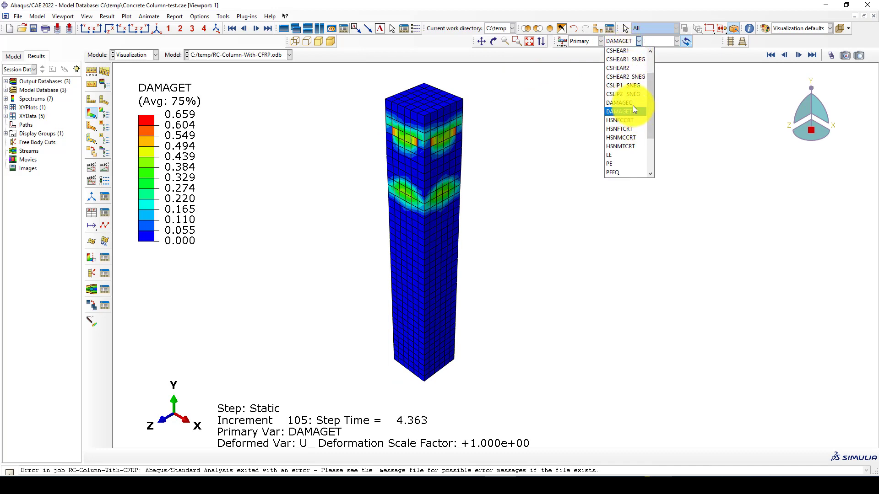
click(633, 103)
scroll(433, 165, up, 1)
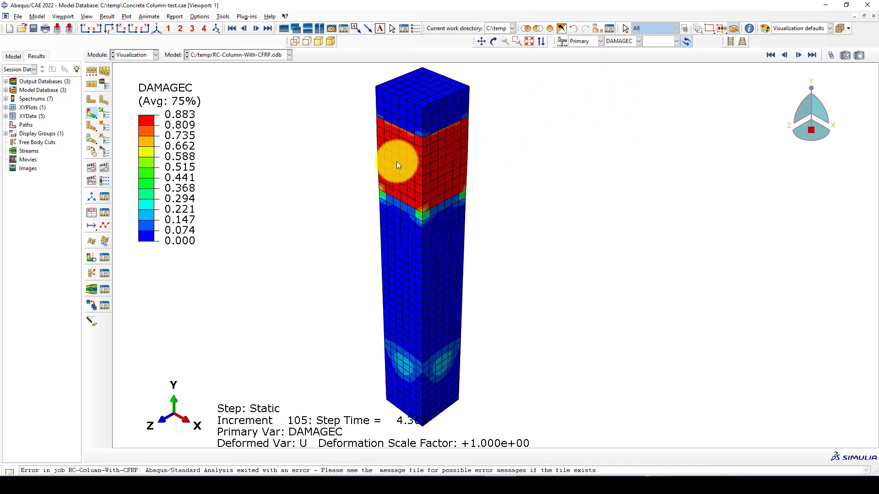
ctrl+alt+drag(404, 163, 353, 181)
Step: Create XY data from the ODB history output by saving the RF2 reaction force and U2 displacement of the LOADING node set
click(105, 212)
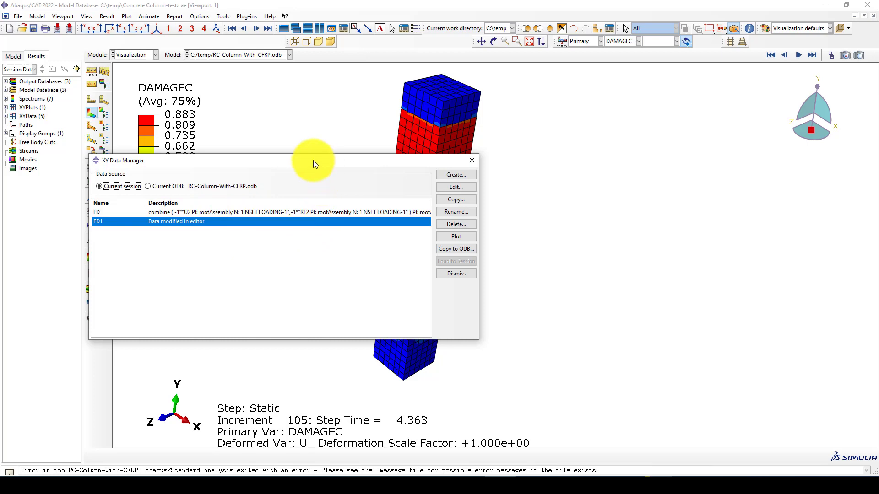
drag(317, 162, 277, 170)
ctrl+alt+drag(457, 189, 531, 160)
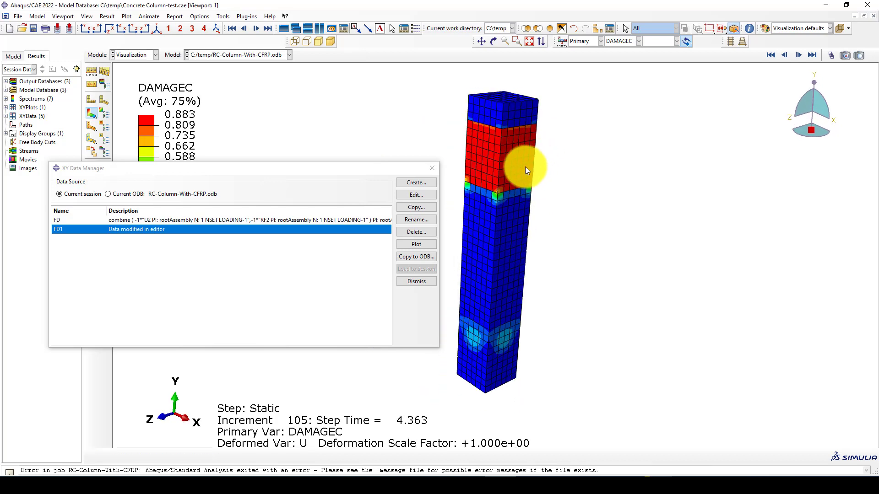
ctrl+alt+drag(487, 235, 505, 213)
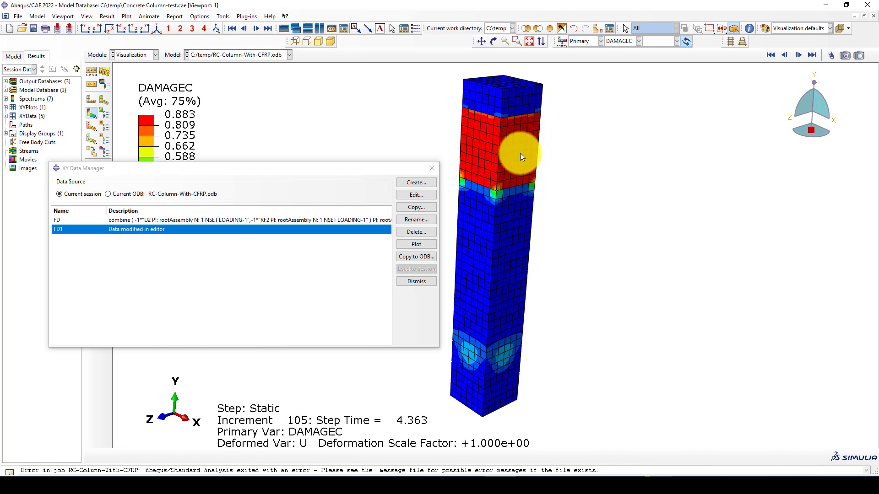
ctrl+alt+drag(501, 175, 515, 150)
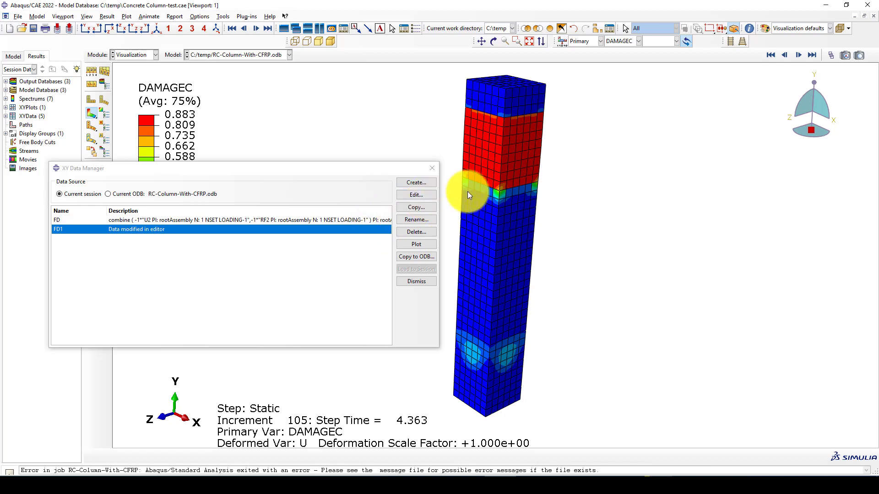
click(416, 183)
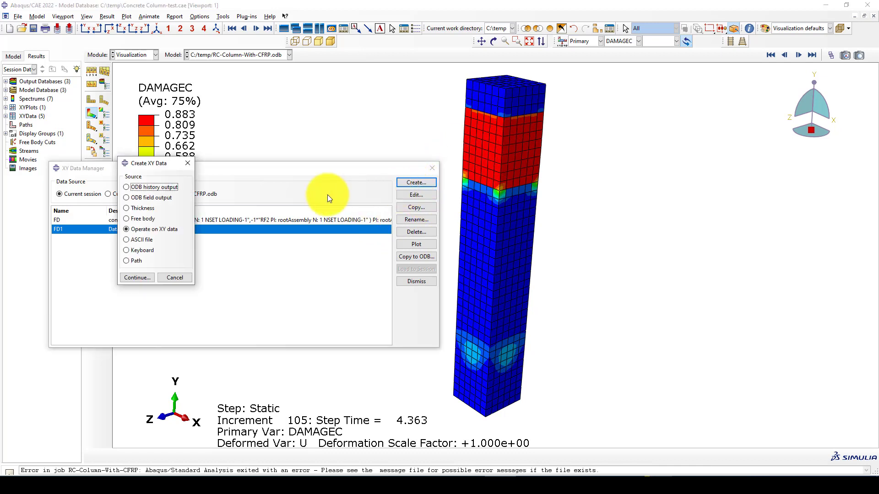
click(138, 277)
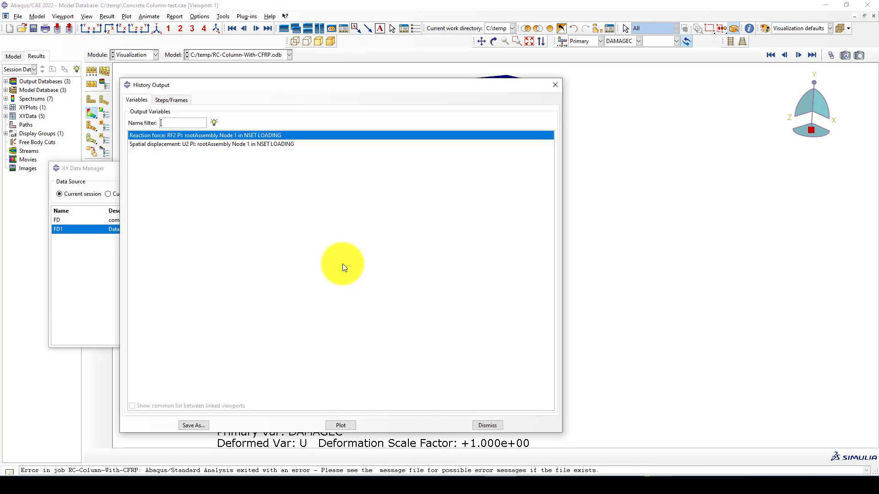
drag(242, 137, 238, 144)
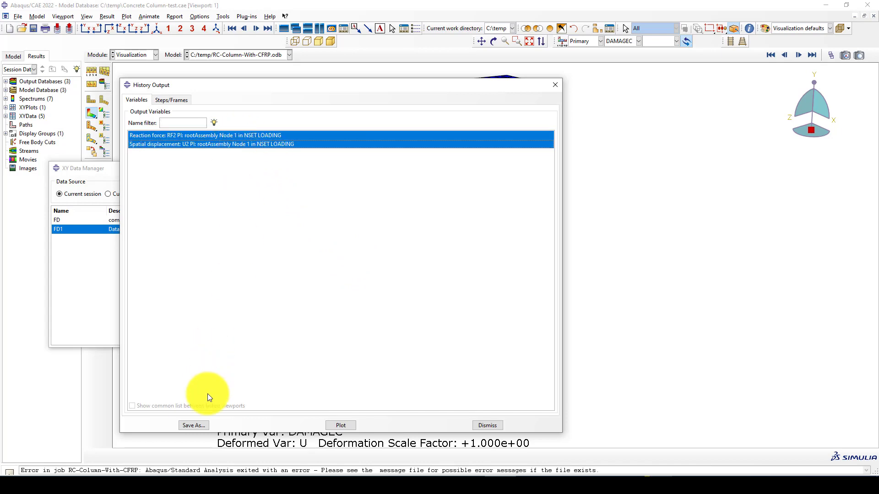
click(193, 425)
click(306, 341)
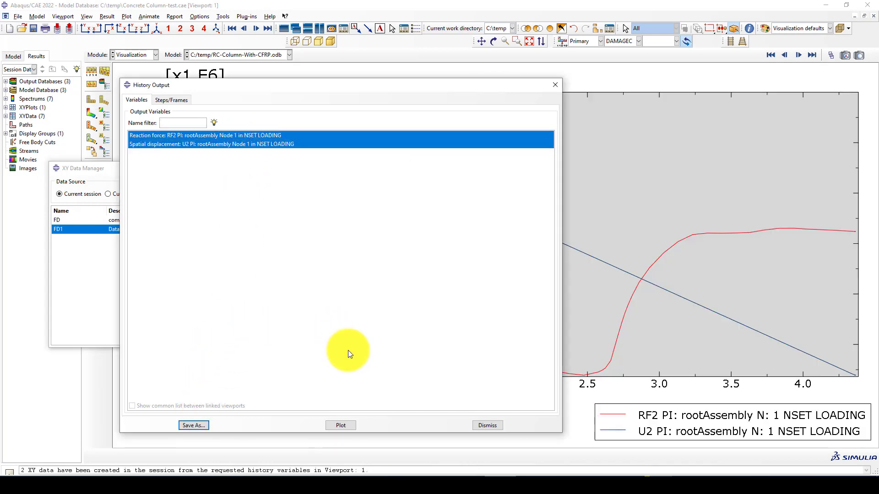
click(488, 425)
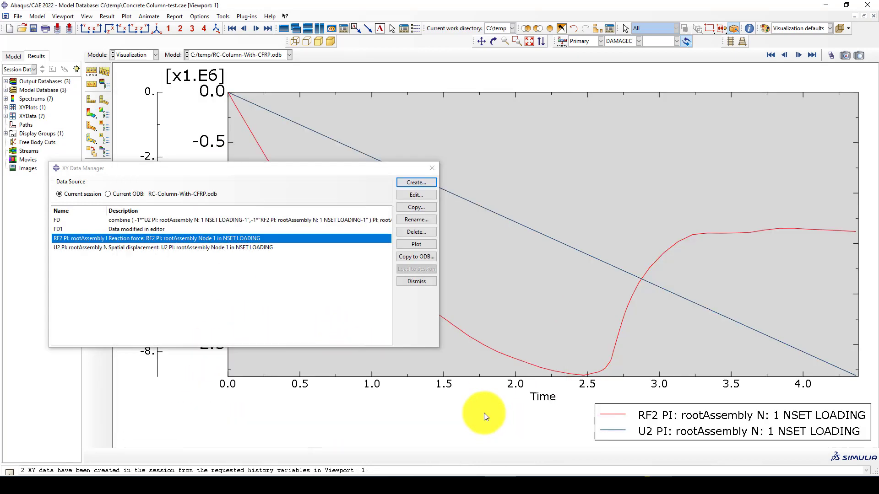
Step: Operate on XY data to build a combine expression of -1 times the U2 displacement and -1 times the RF2 reaction force
click(416, 183)
click(144, 232)
click(145, 276)
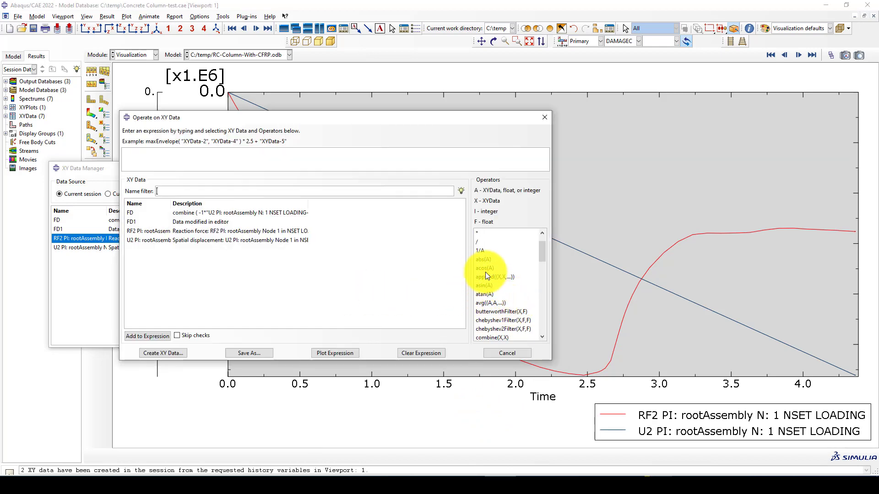
scroll(487, 275, down, 2)
click(478, 285)
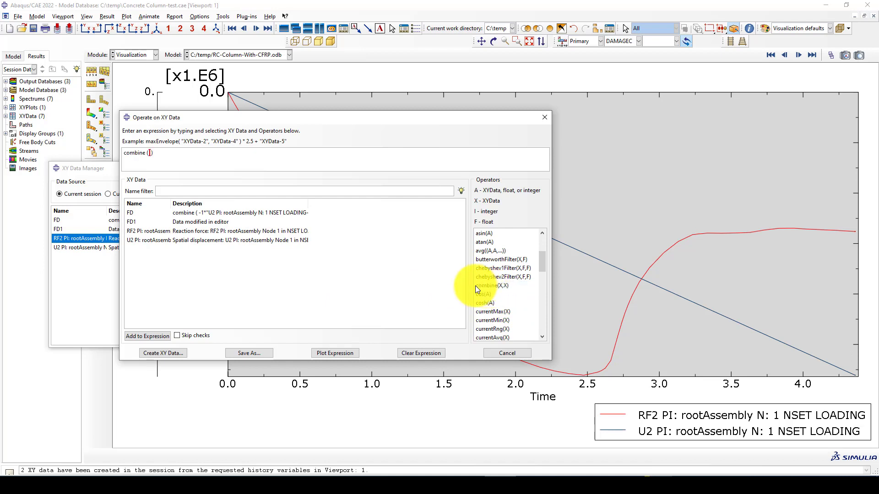
text(-1*)
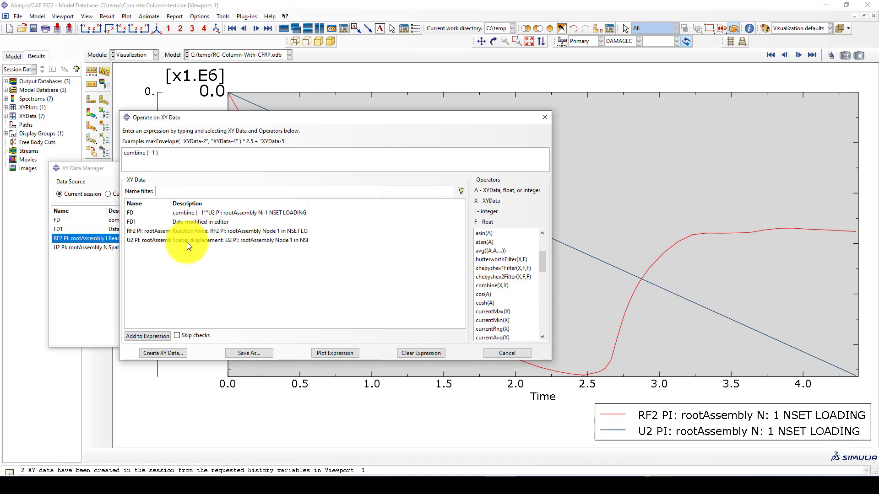
double_click(187, 243)
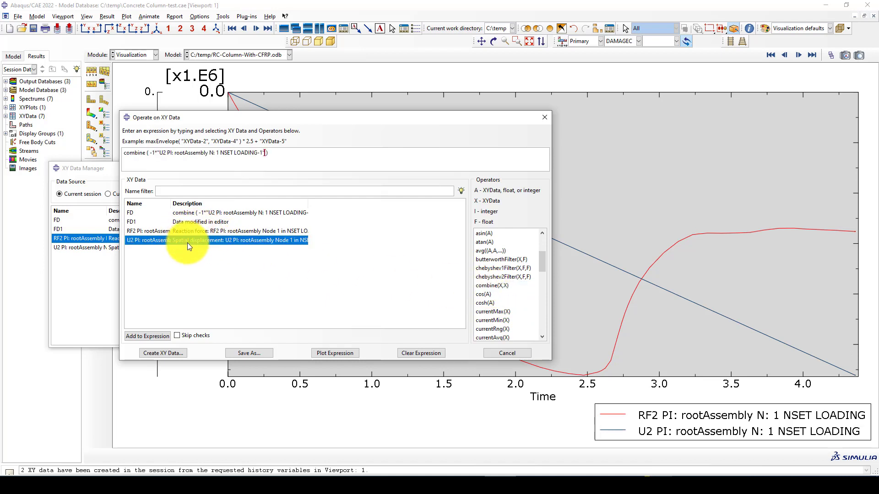
text(,-1*)
double_click(175, 232)
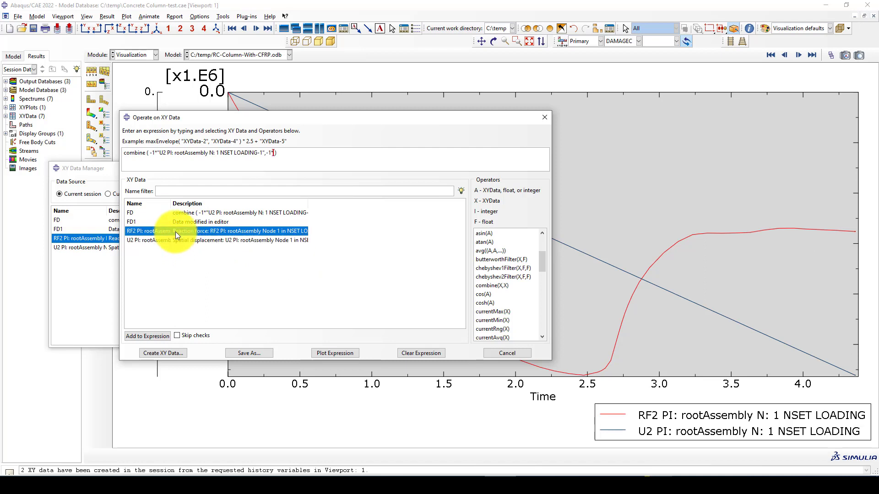
Step: Save the combined force-displacement curve as XY data named FD2
click(240, 353)
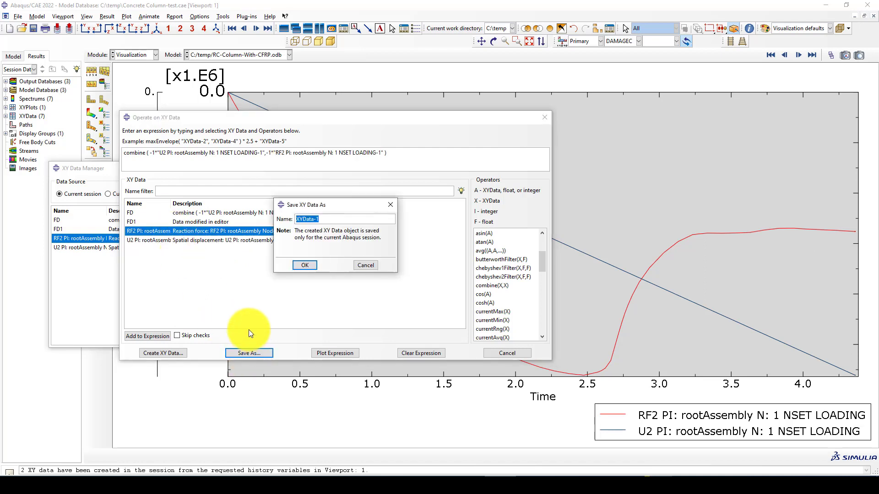
text(FD2)
click(306, 266)
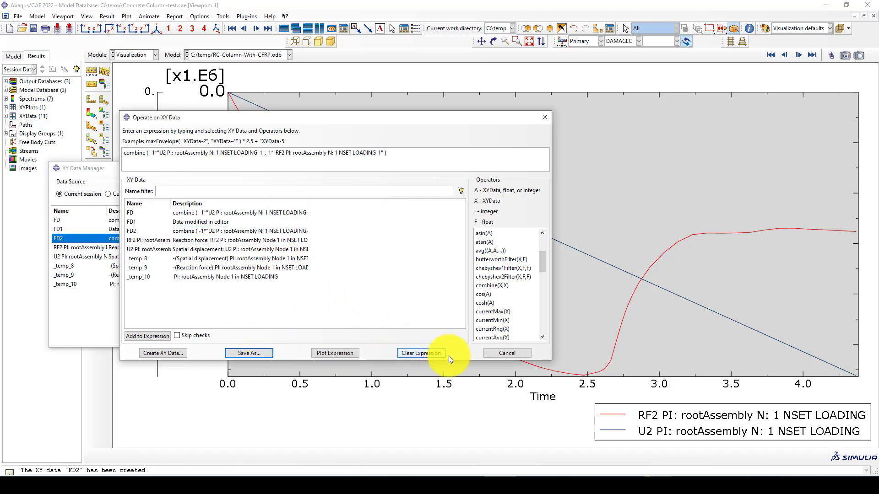
Step: Delete the RF2 and U2 history curves and the three temporary data sets, _temp_8 to _temp_10, from the session's XY data
click(499, 353)
drag(119, 247, 121, 284)
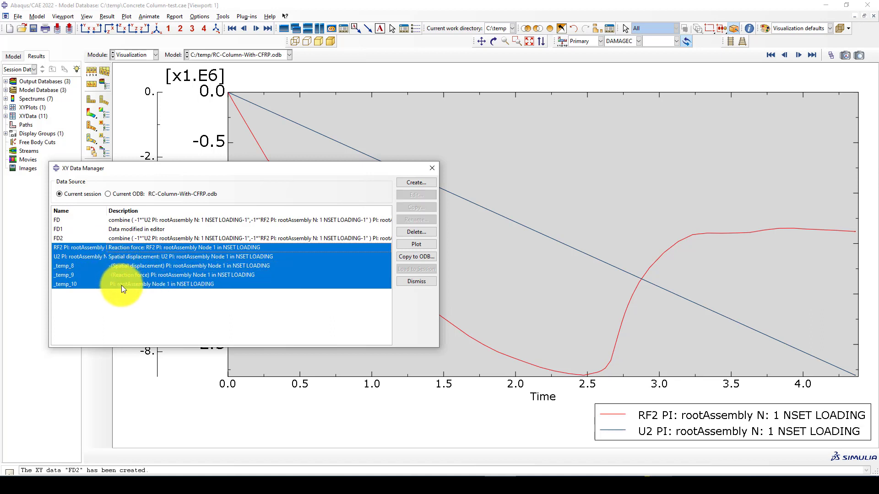
click(418, 232)
key(Return)
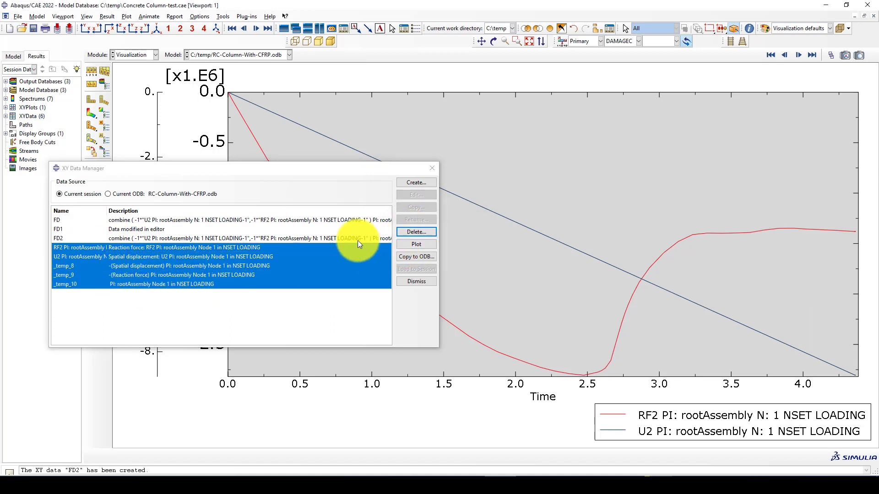
Step: Plot the FD and FD2 force-displacement curves together in one graph and close the XY data manager
ctrl+click(229, 221)
click(410, 244)
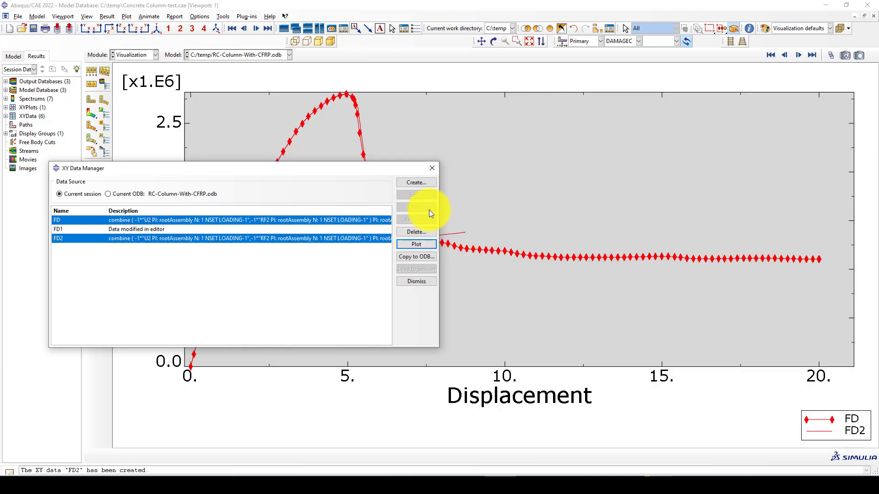
click(432, 168)
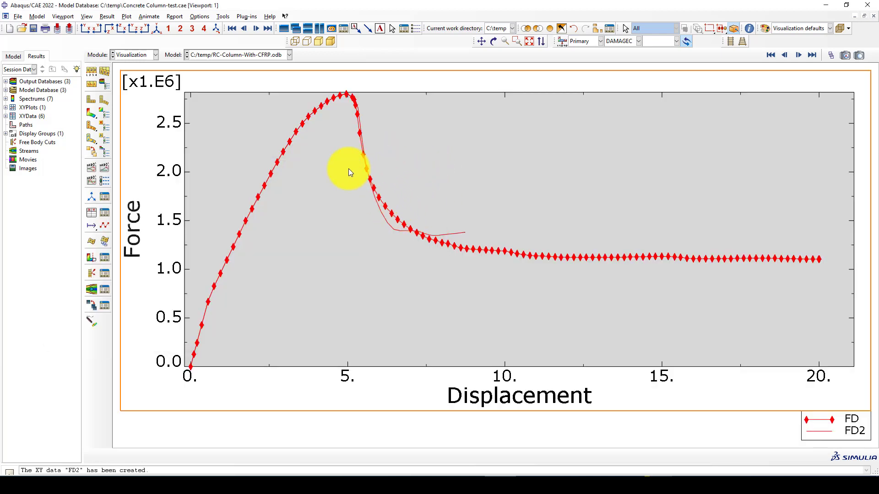
Step: Format the FD2 curve with a blue line colour and a thicker line
click(101, 228)
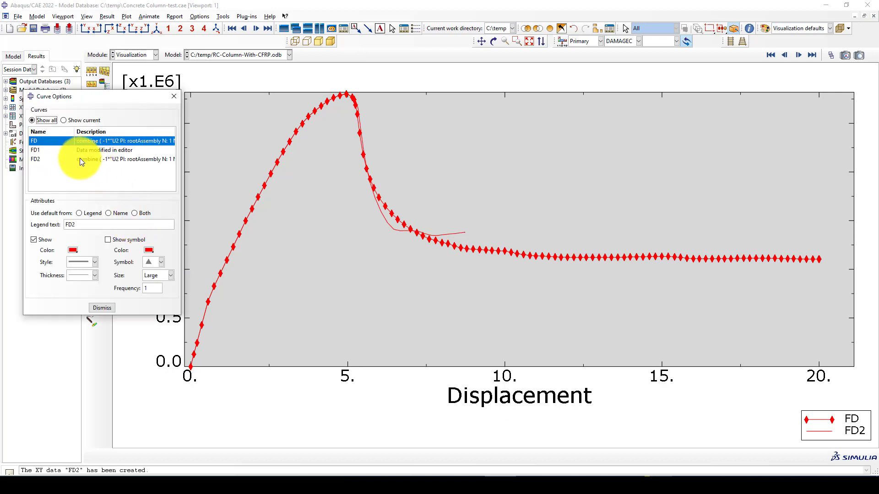
click(76, 158)
click(73, 250)
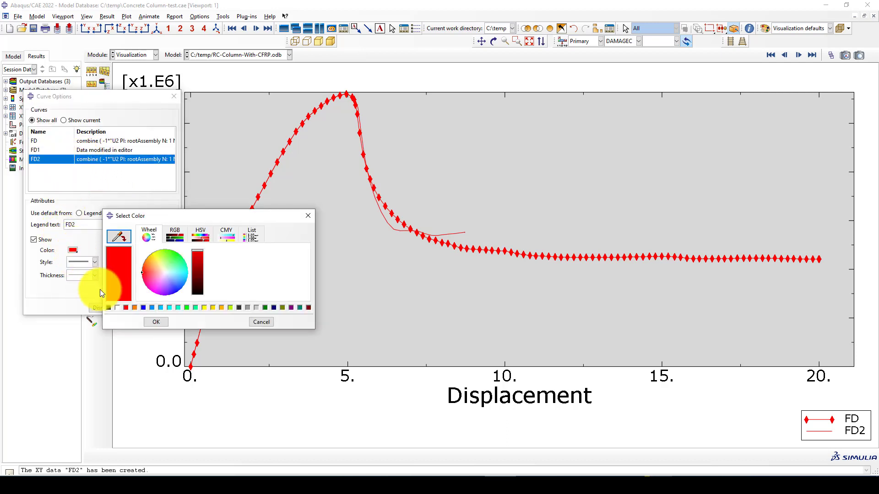
click(145, 307)
click(154, 321)
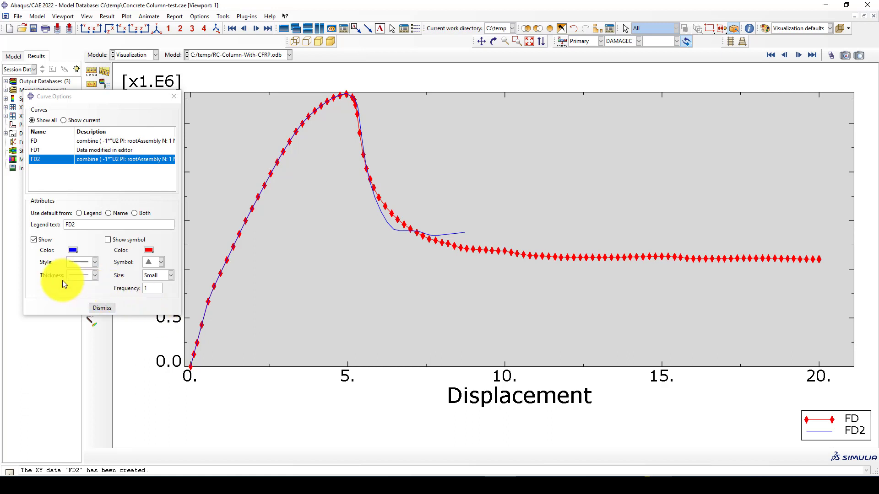
click(80, 274)
click(84, 315)
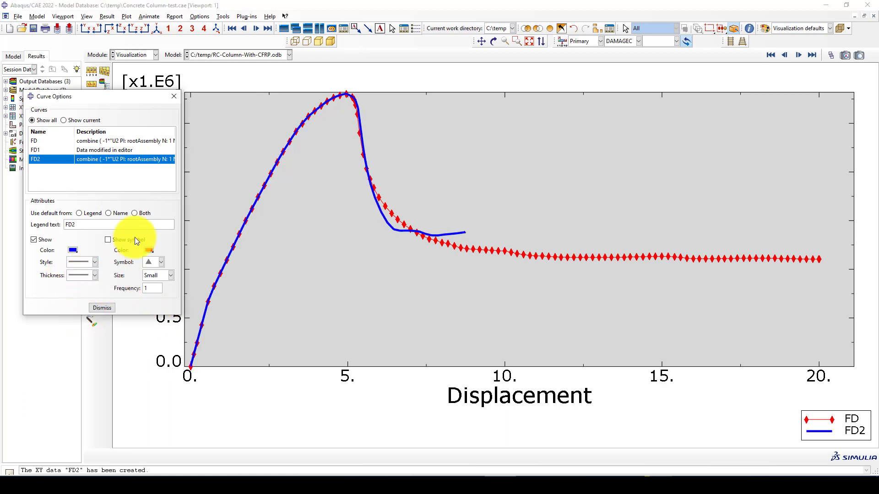
click(174, 97)
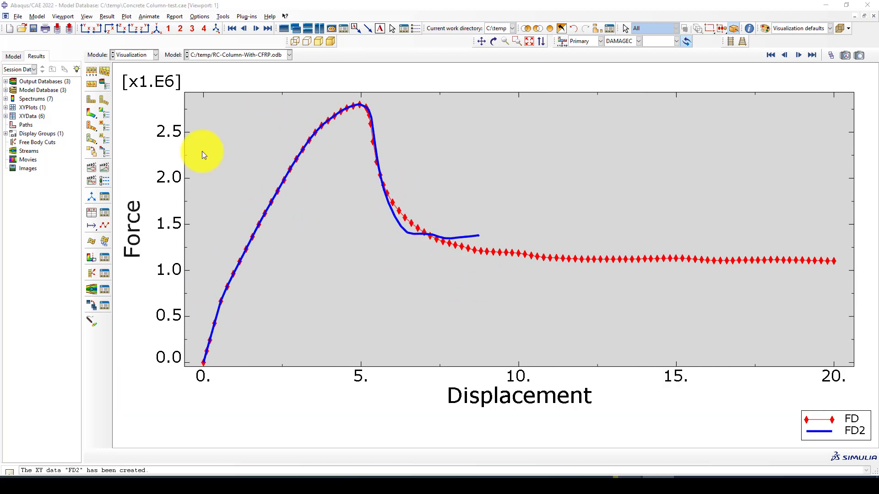
Step: Compare the FD and FD2 curves with the RC and CFRP beam force-displacement plot in the Chrome image, and return to Abaqus/CAE
click(388, 248)
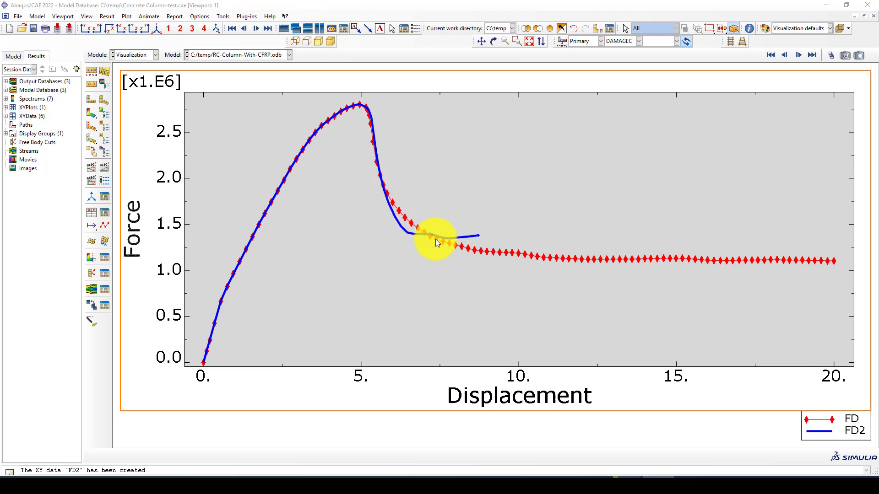
drag(411, 240, 668, 262)
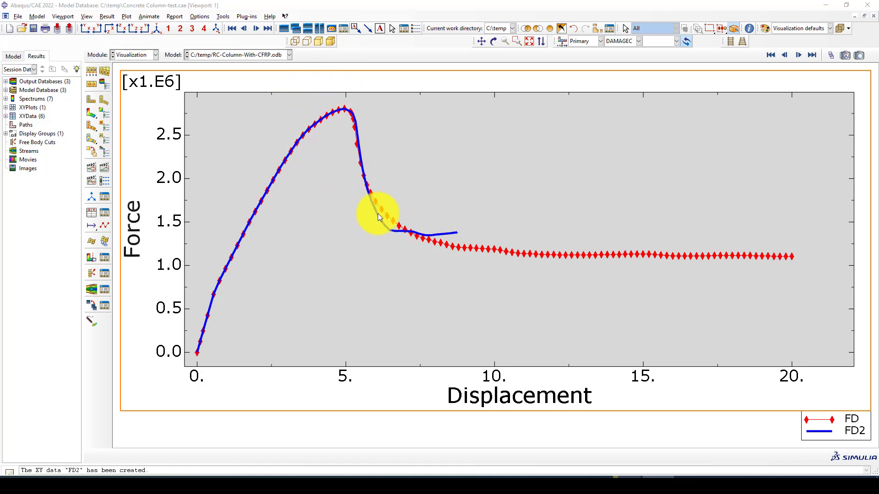
key(alt+Tab)
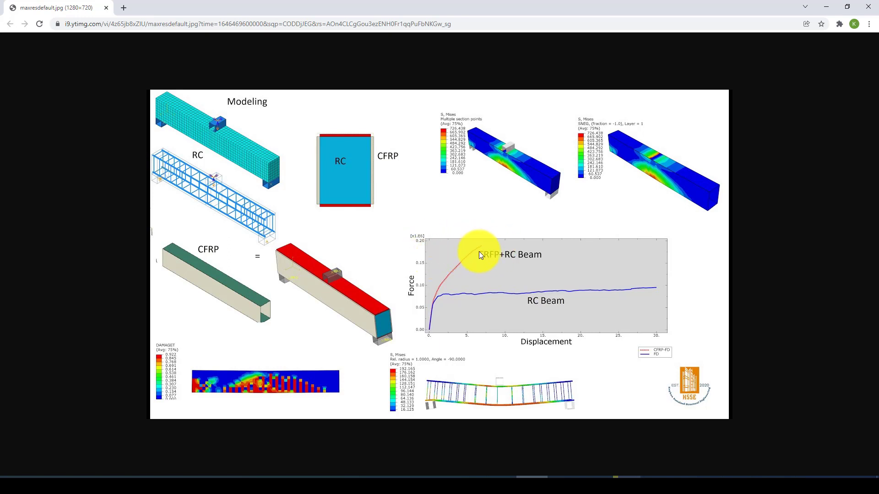
click(504, 476)
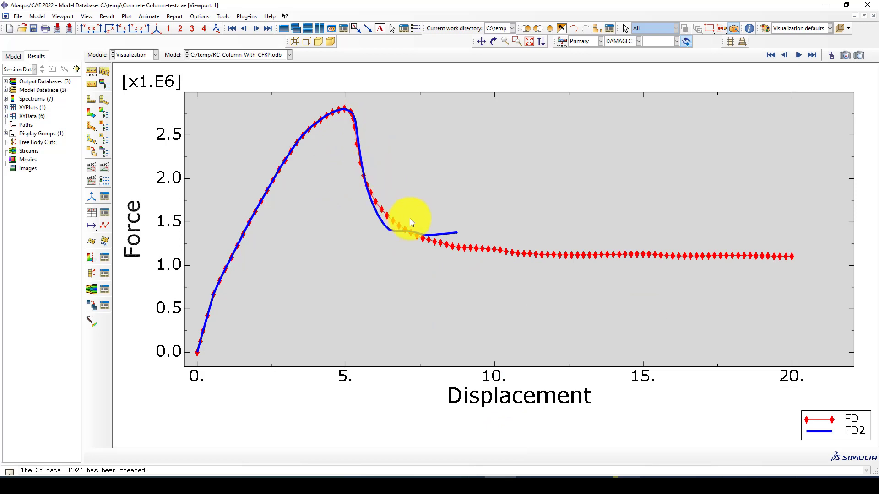